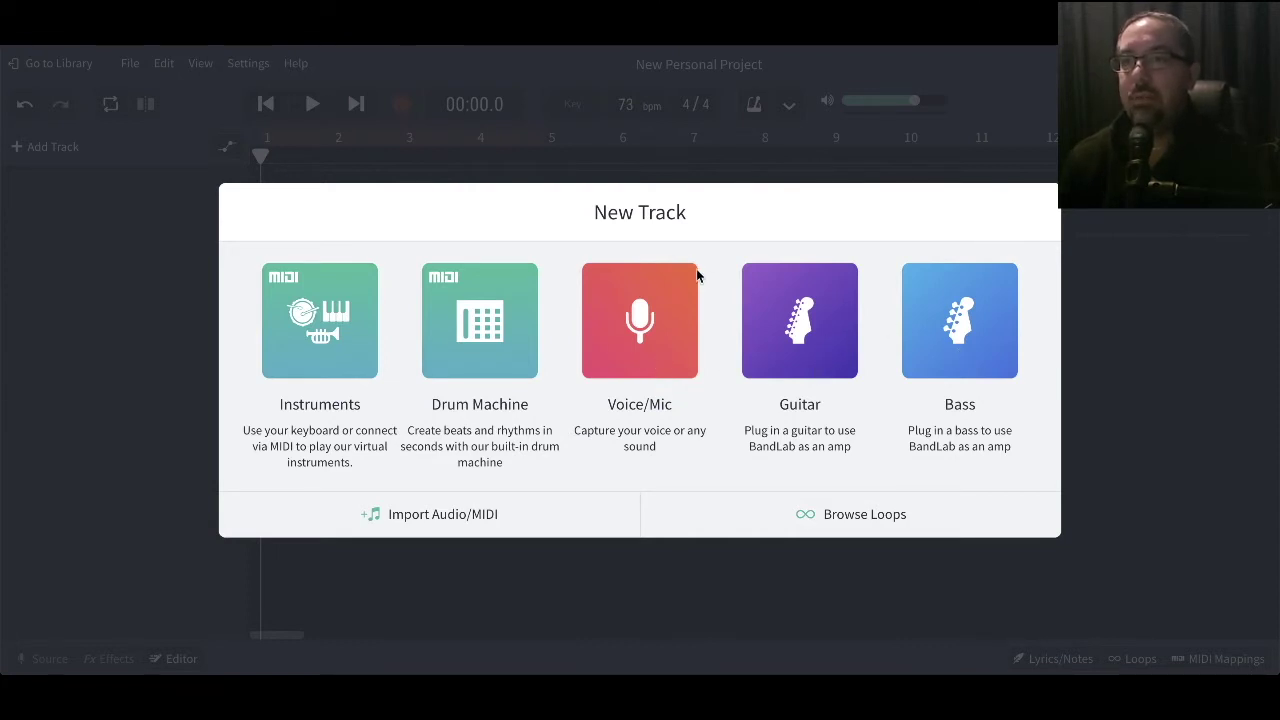
Add a Voice/Mic track to the new project and show its clip editing controls.
left_click(636, 348)
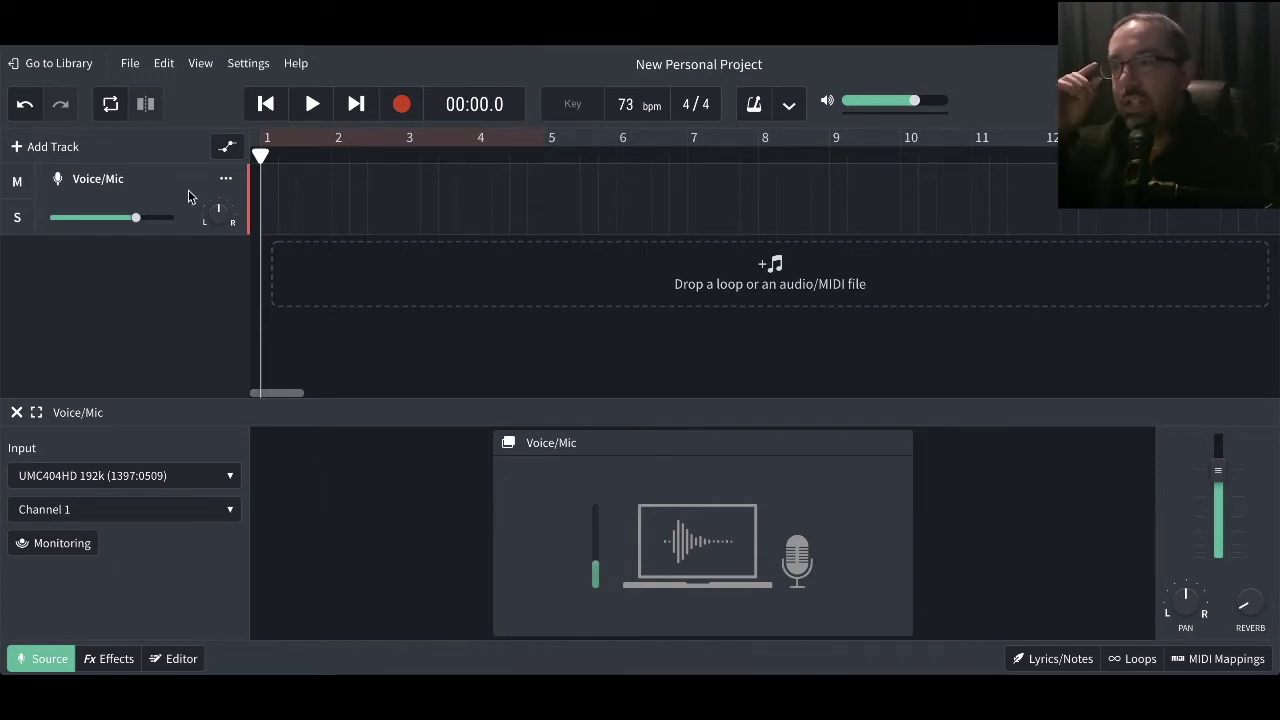
left_click(177, 659)
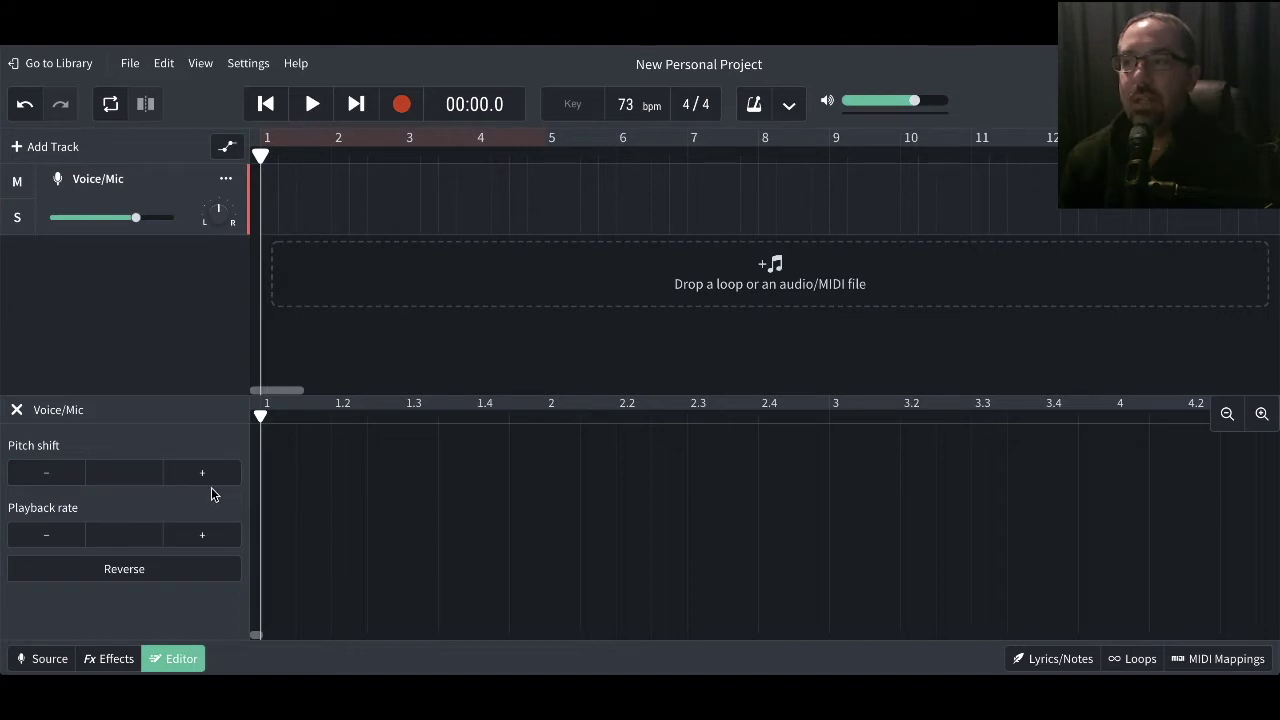
Record a short voice clip on the Voice/Mic track from the start of the timeline.
left_click(266, 104)
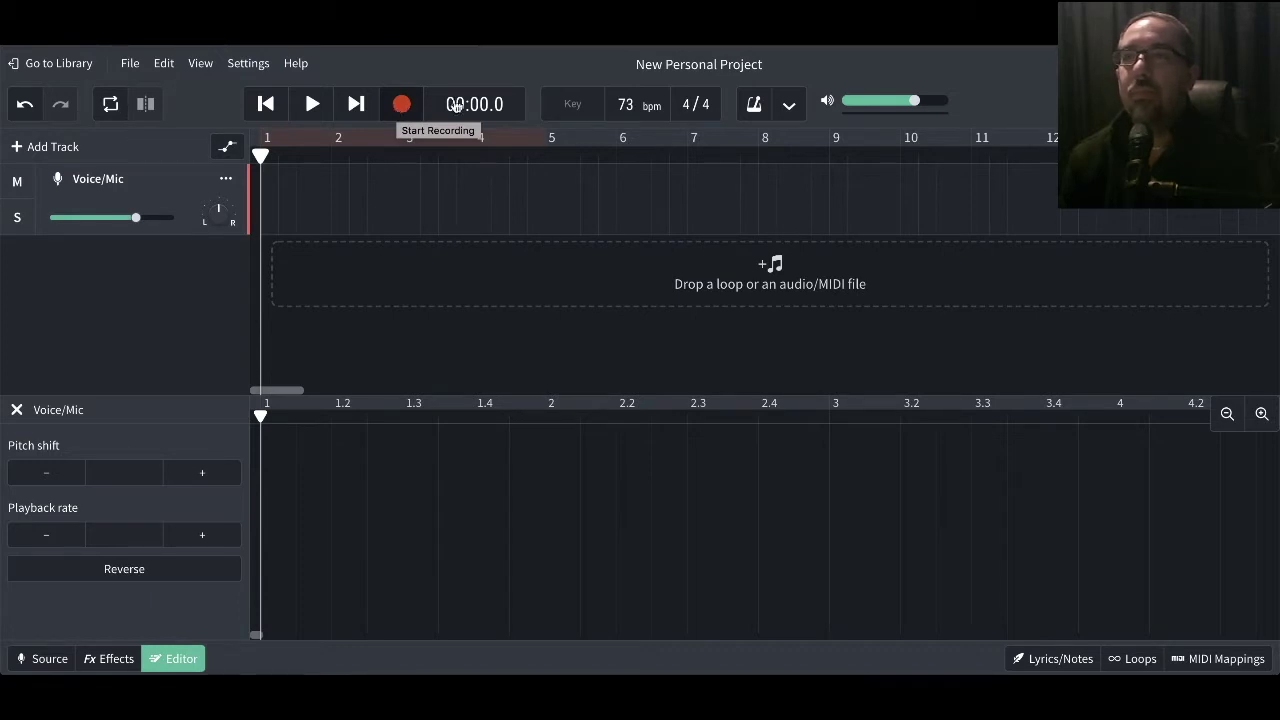
left_click(401, 106)
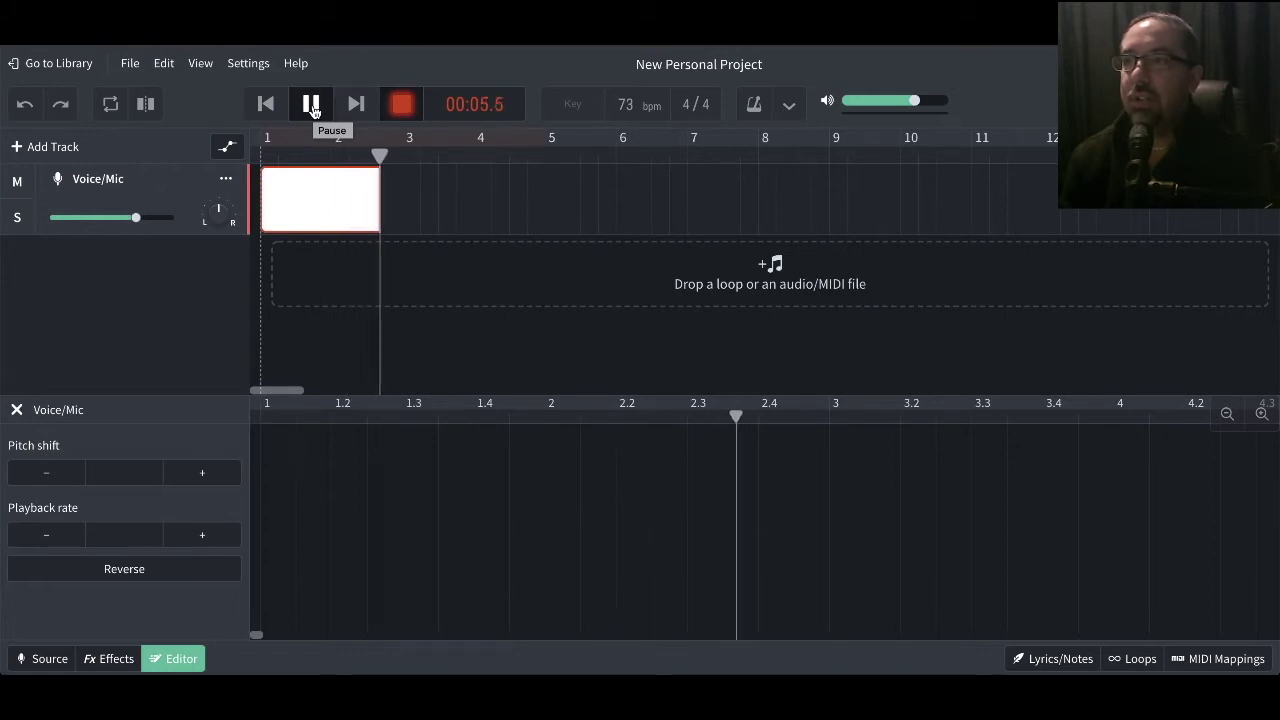
left_click(312, 105)
Play back the recorded voice clip and return the playhead to the start.
left_click(311, 105)
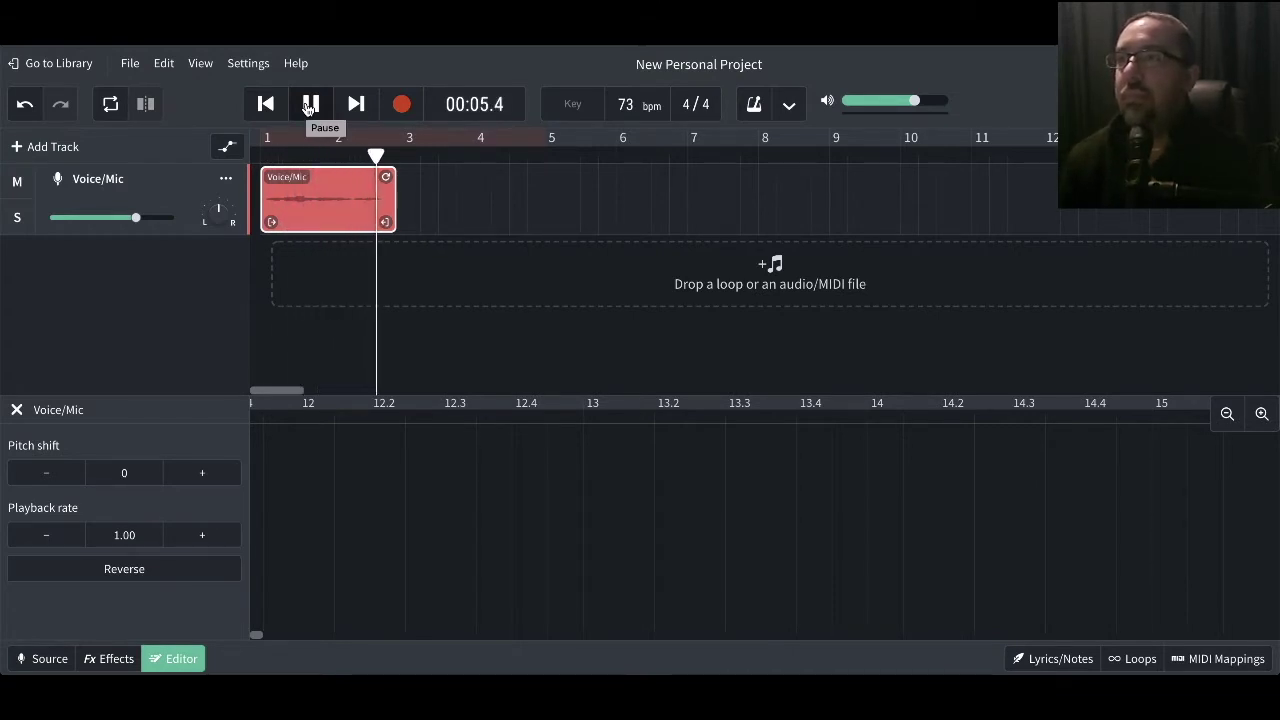
left_click(310, 106)
left_click(265, 106)
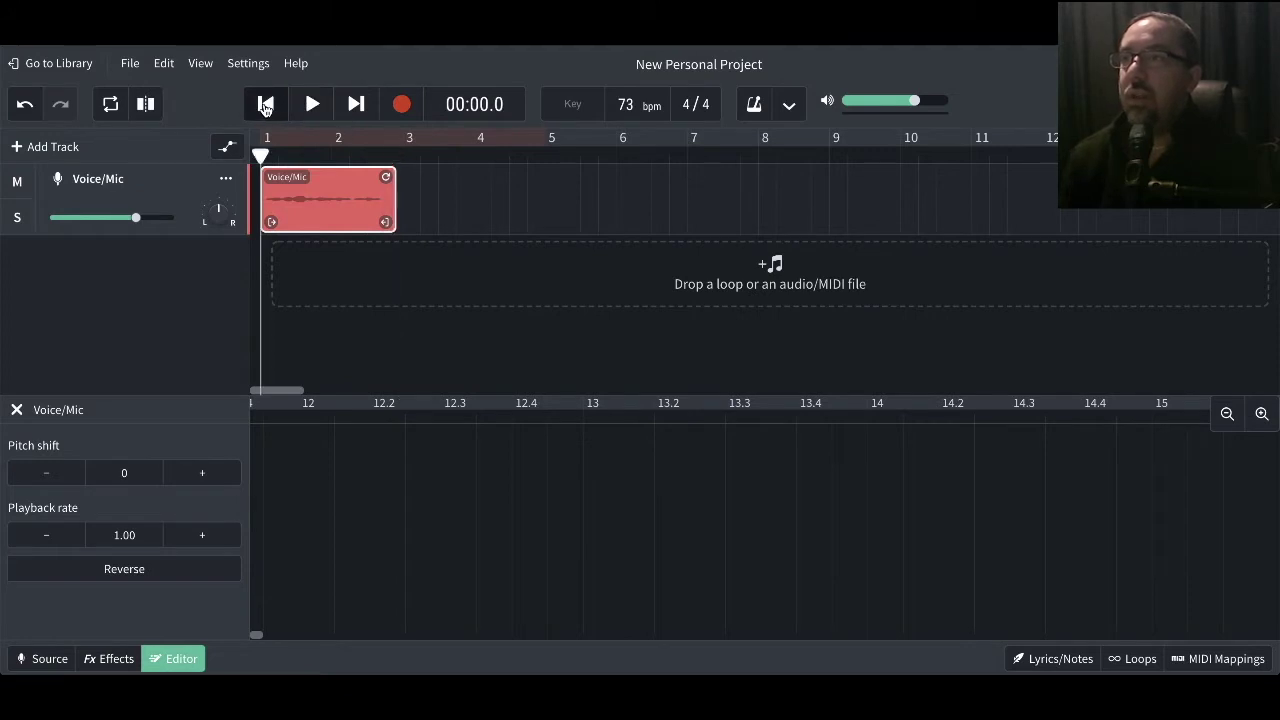
Set the voice clip's pitch shift to 5 and play it back.
left_click(201, 476)
left_click(201, 476)
left_click(201, 476)
left_click(201, 476)
left_click(201, 476)
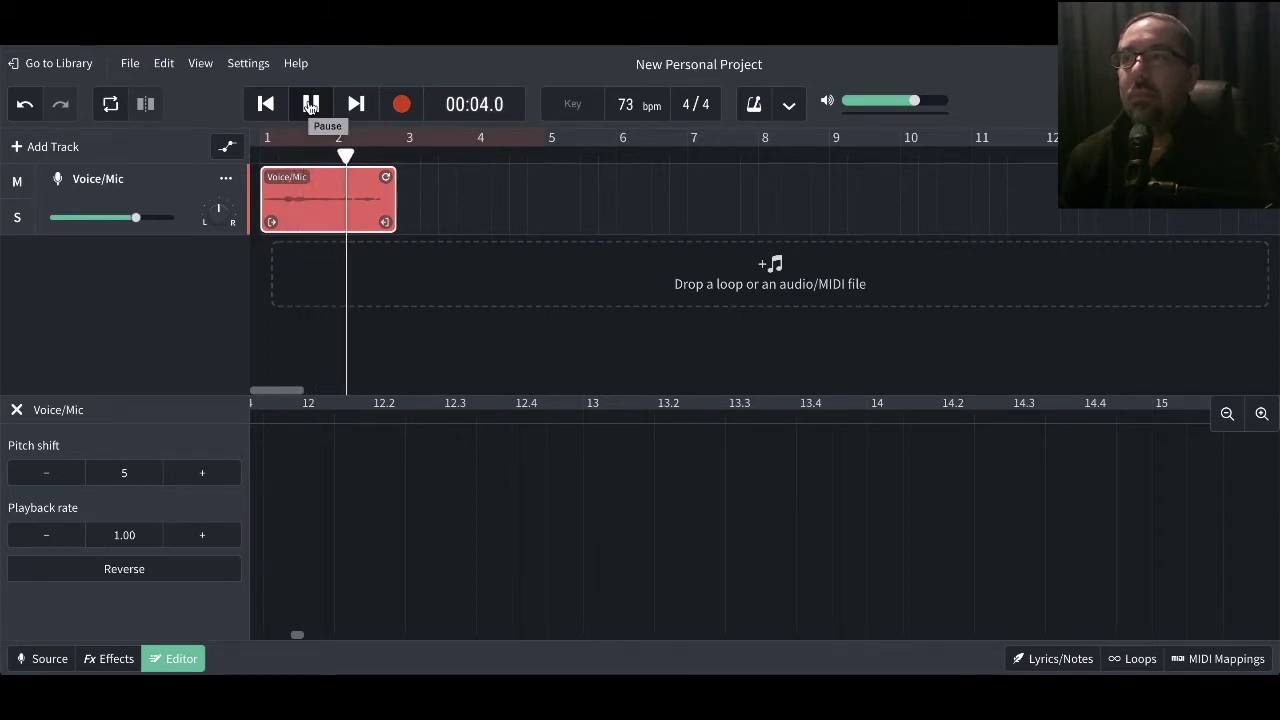
left_click(311, 105)
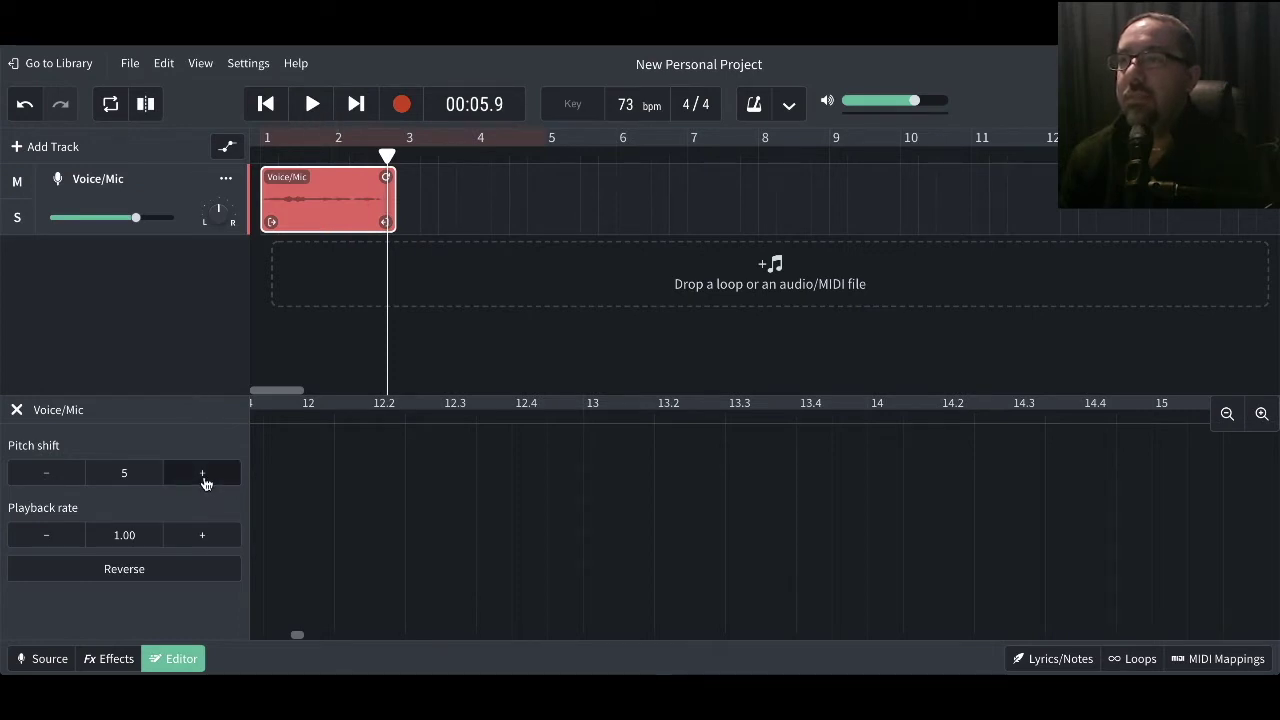
Raise the voice clip's pitch shift to 12, play it from the start, and return the playhead to the beginning.
left_click(202, 474)
left_click(202, 474)
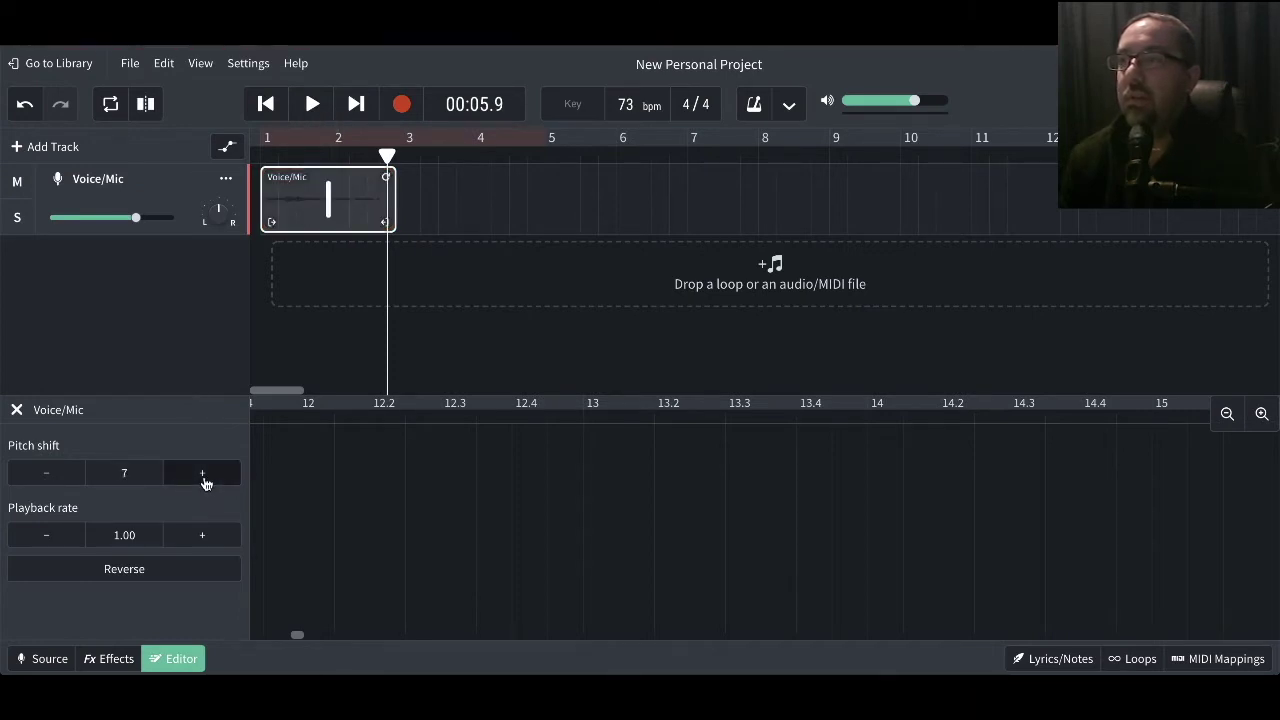
left_click(202, 474)
left_click(202, 474)
left_click(203, 476)
left_click(203, 476)
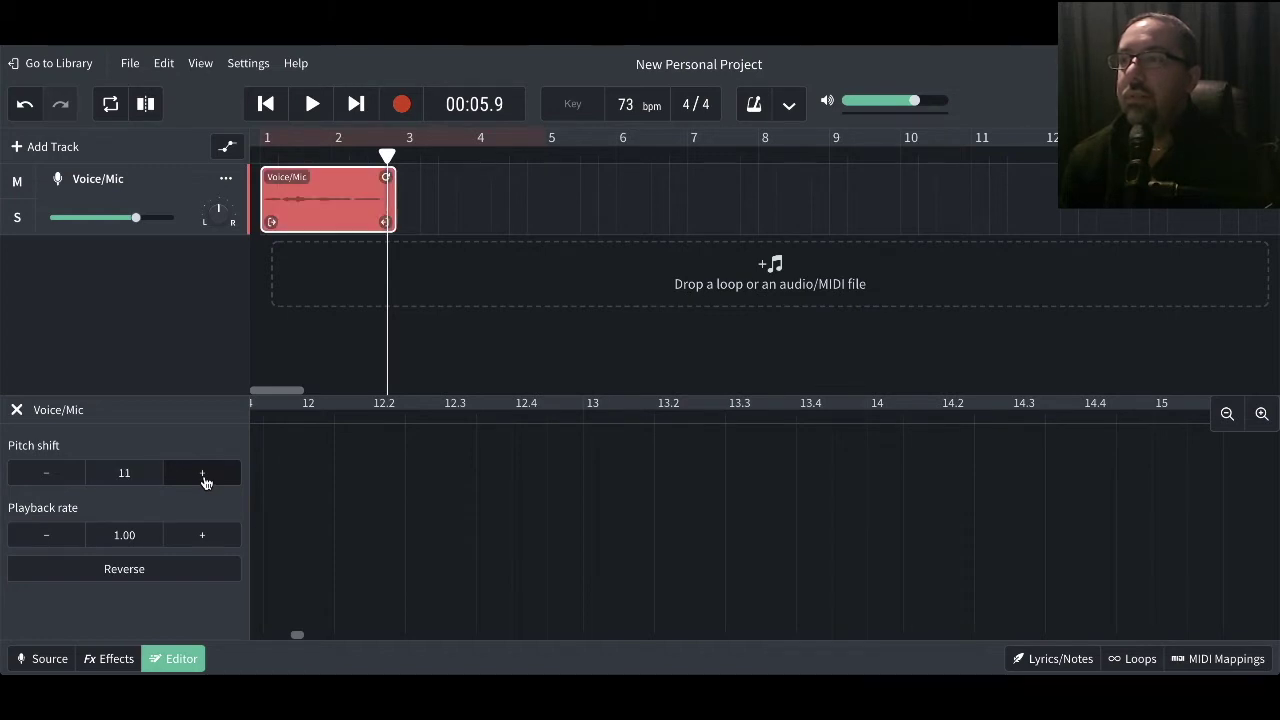
left_click(203, 476)
left_click(264, 105)
left_click(311, 104)
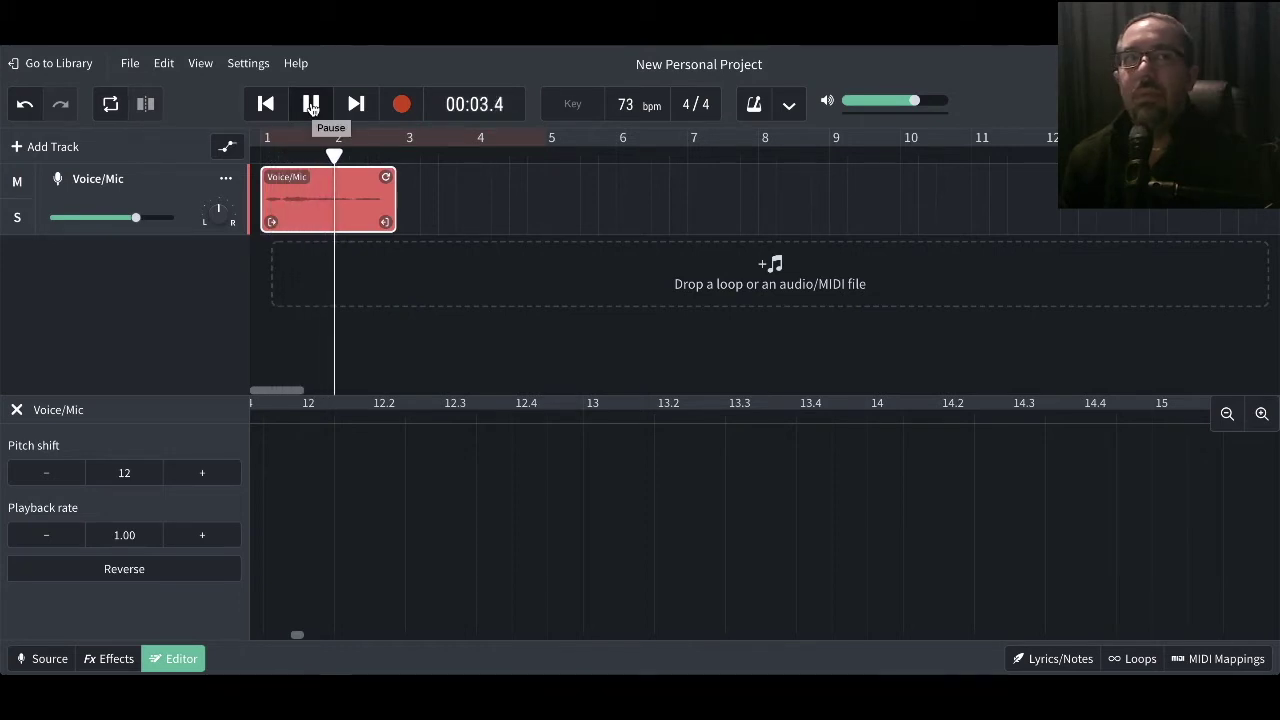
left_click(311, 104)
left_click(265, 104)
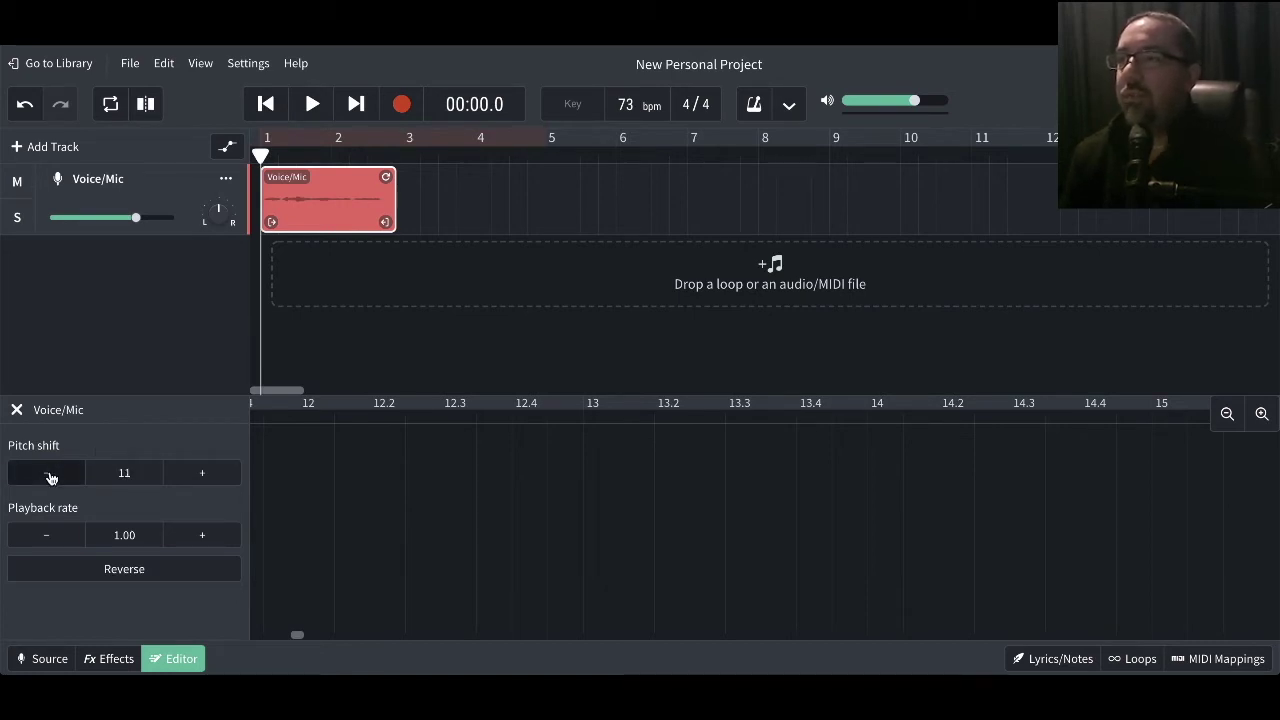
Reset the voice clip's pitch shift to 0 and listen to the original voice from the start.
left_click(50, 477)
left_click(50, 477)
left_click(50, 477)
left_click(50, 477)
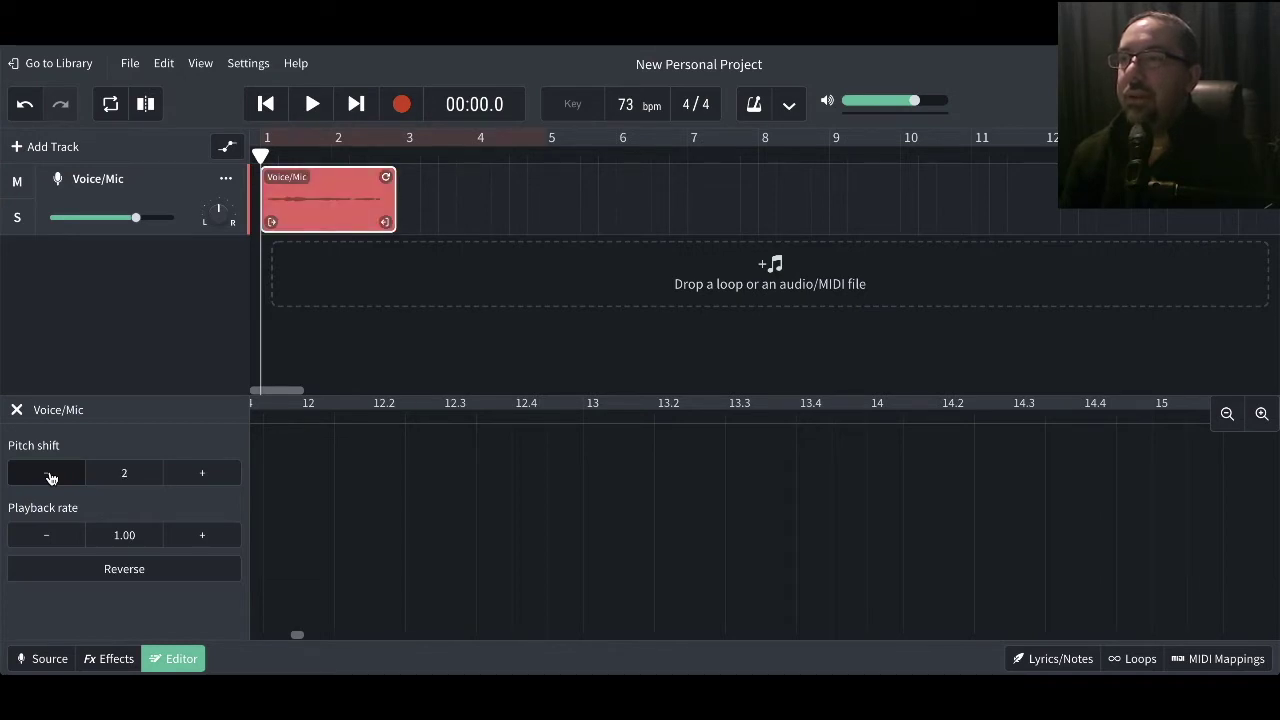
left_click(50, 477)
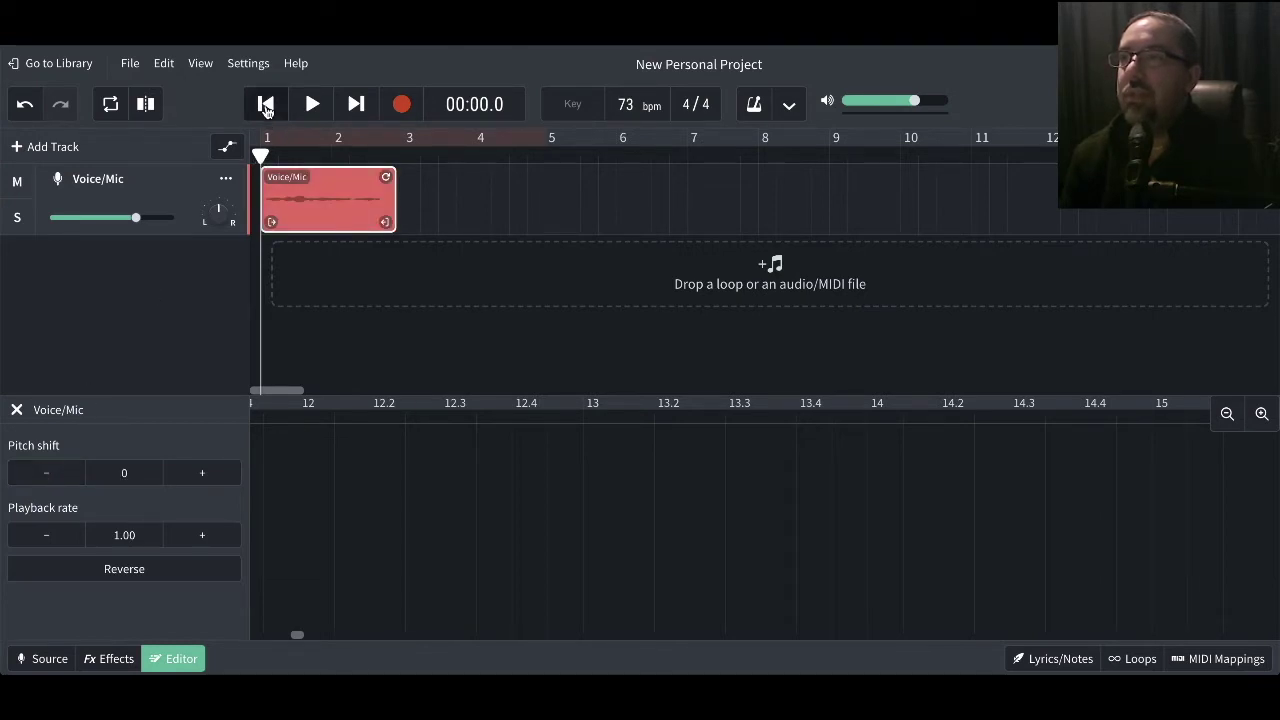
left_click(313, 105)
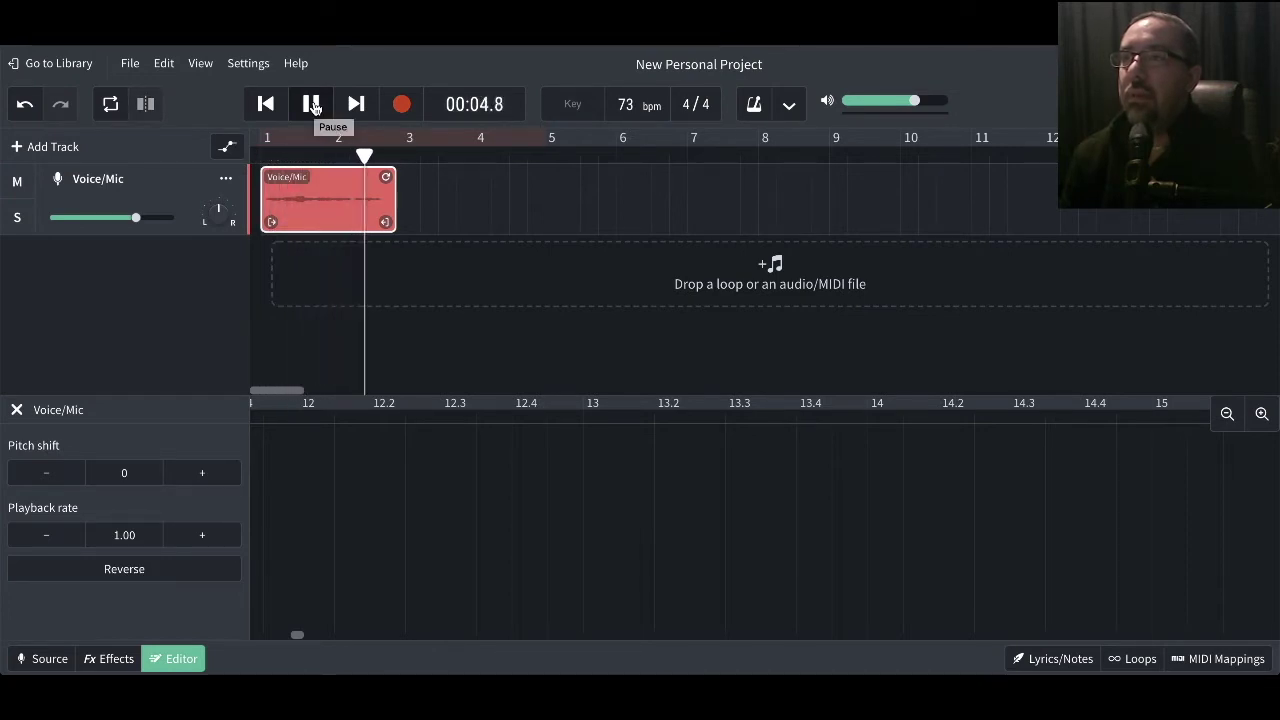
left_click(313, 105)
left_click(266, 104)
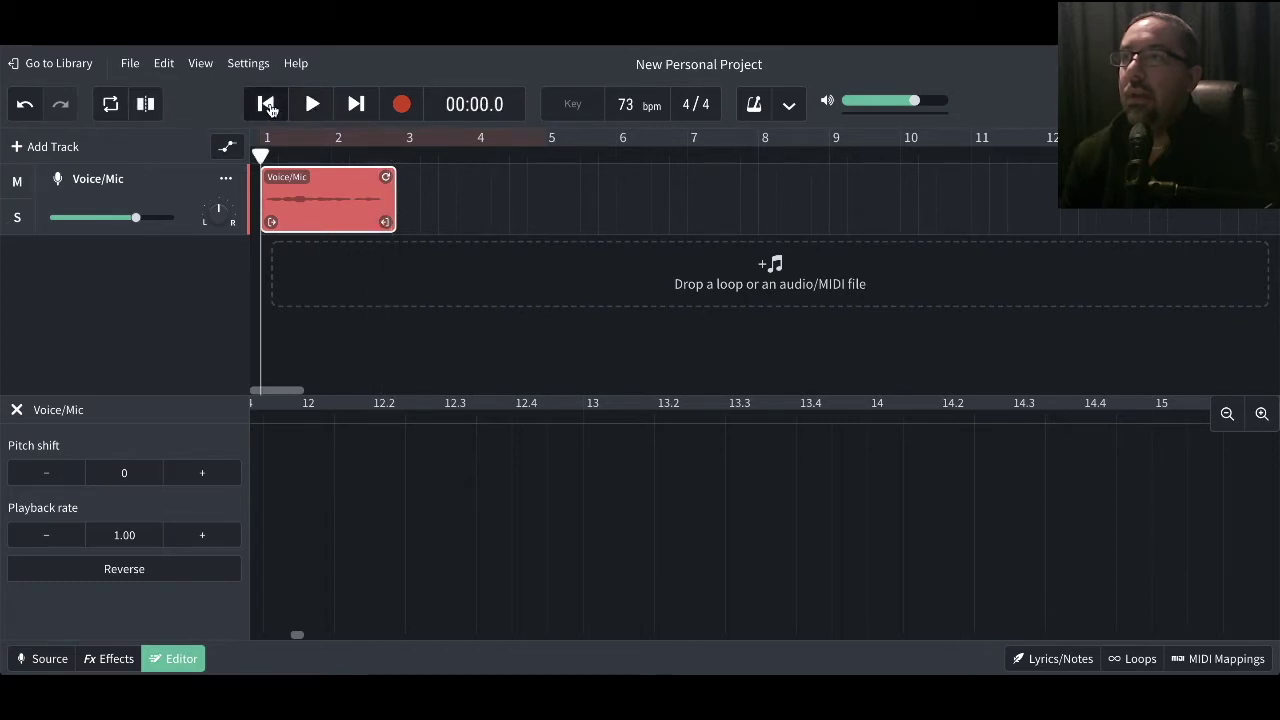
Lower the voice clip's pitch shift to -2 and listen to it from the start.
left_click(45, 477)
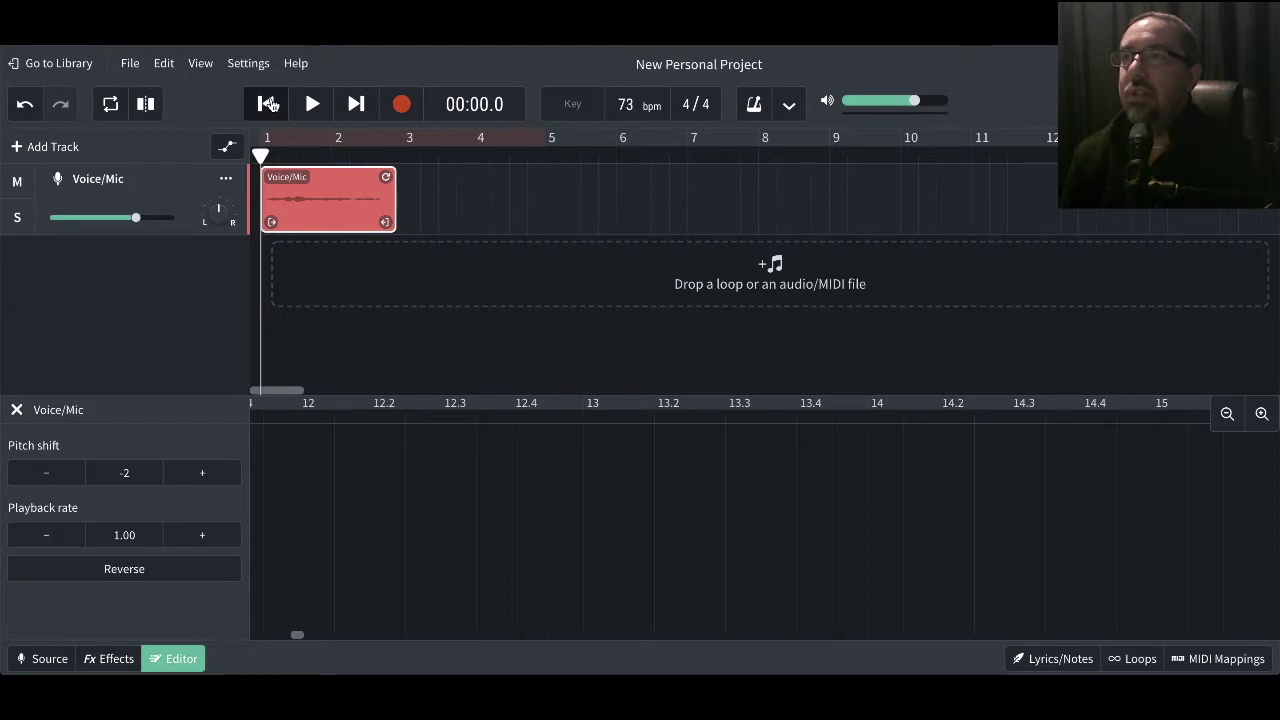
left_click(312, 104)
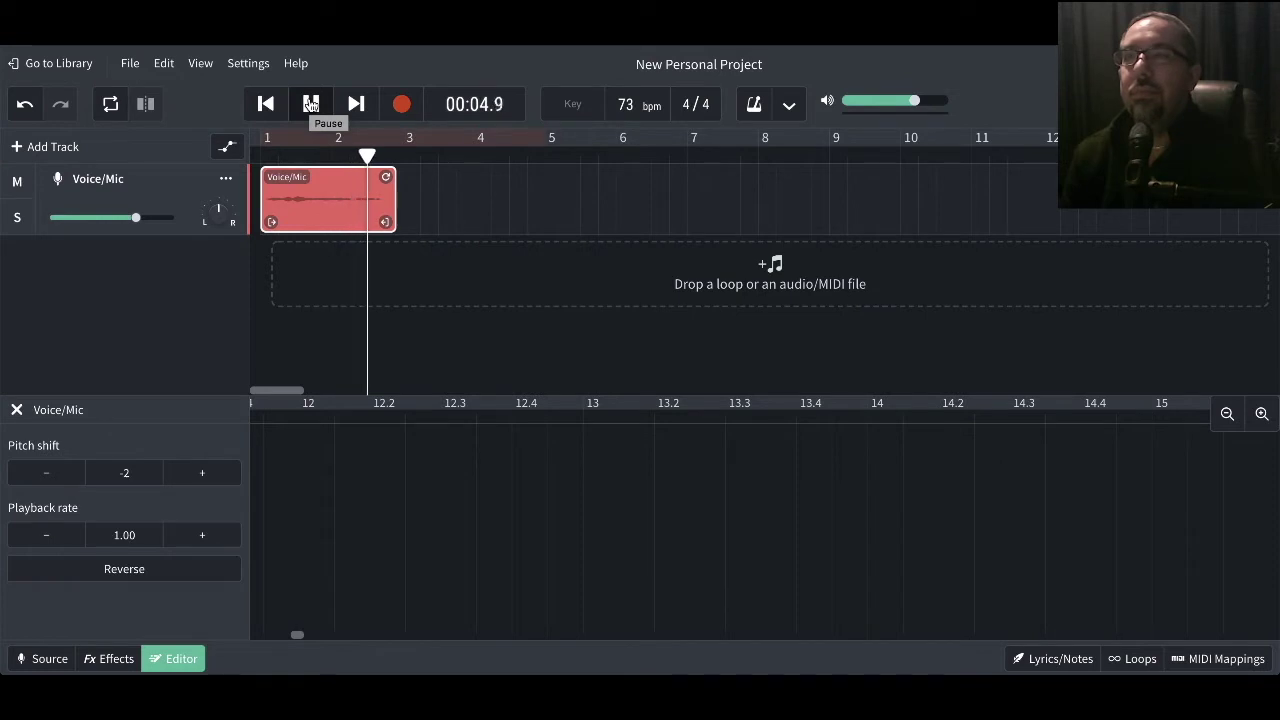
left_click(311, 104)
left_click(265, 105)
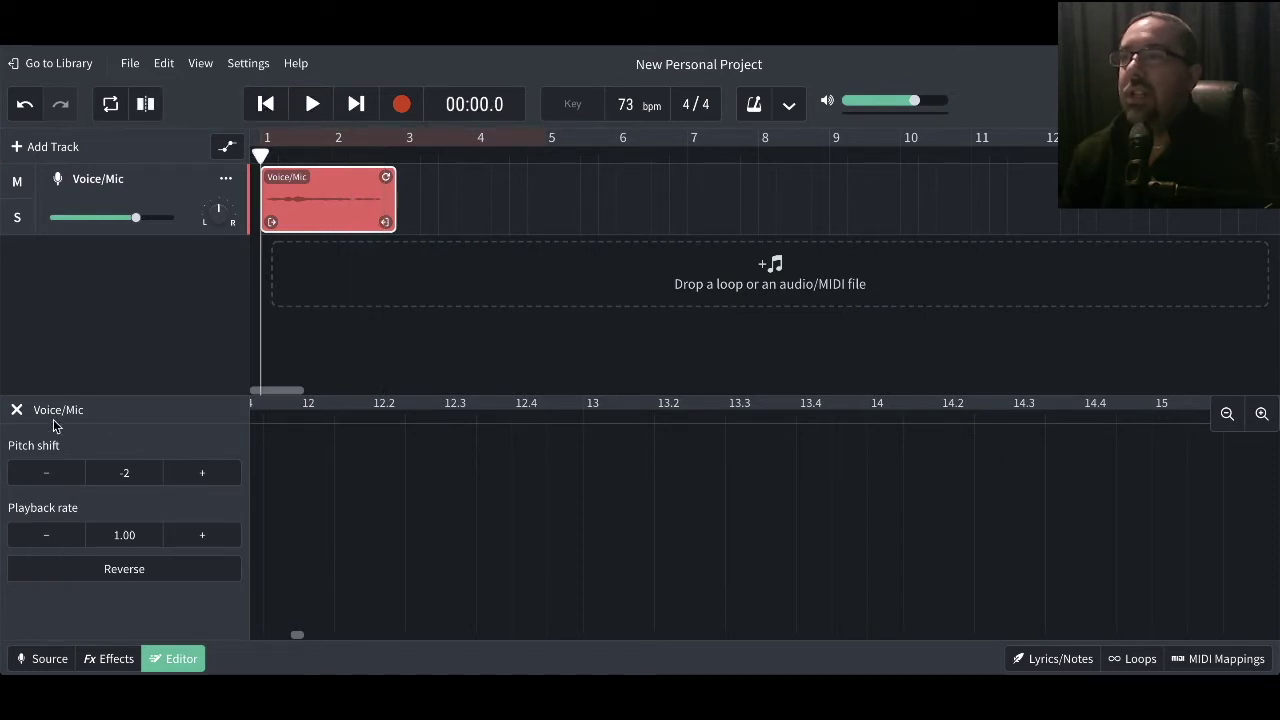
Lower the voice clip's pitch shift to -7 and listen to it from the start.
left_click(43, 480)
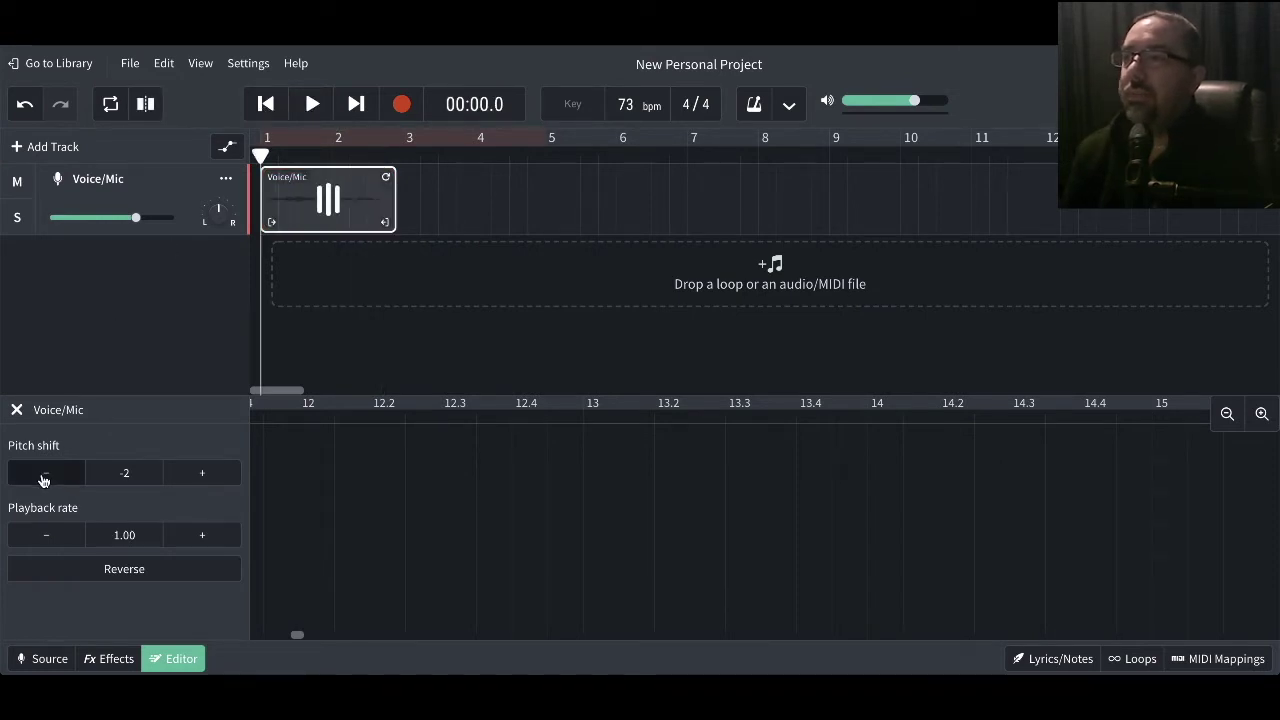
left_click(43, 480)
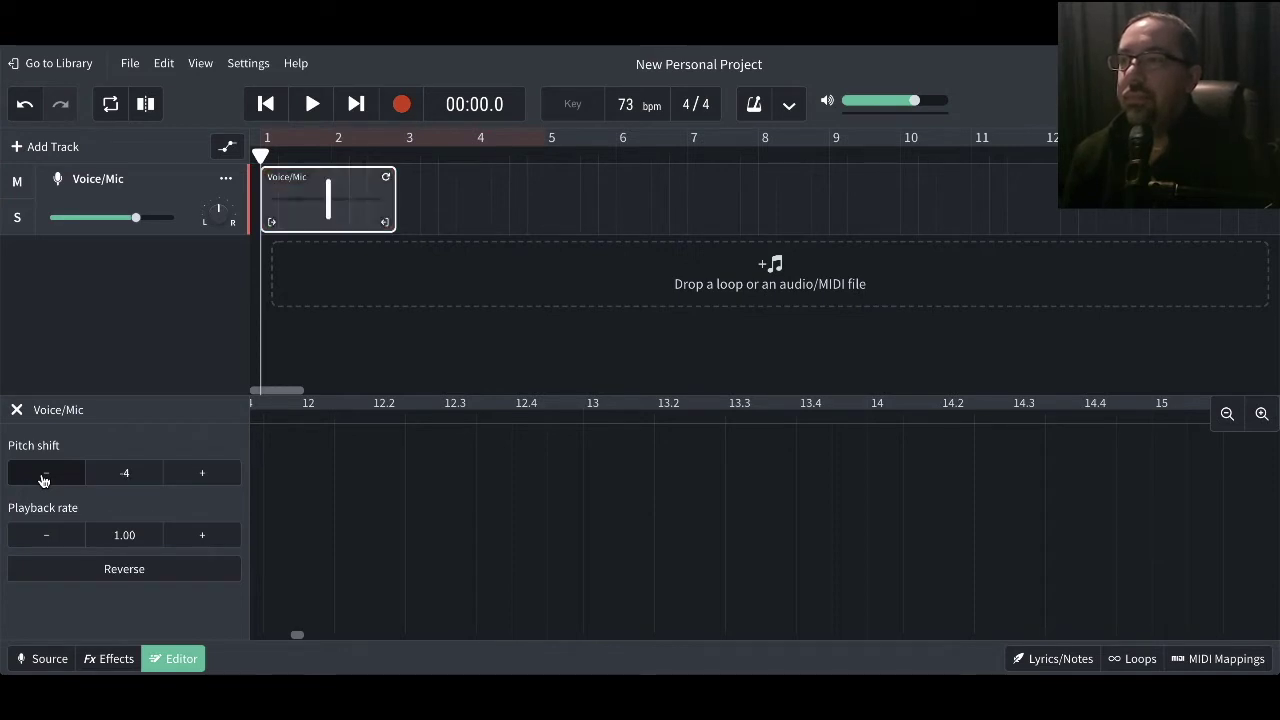
left_click(43, 480)
left_click(43, 480)
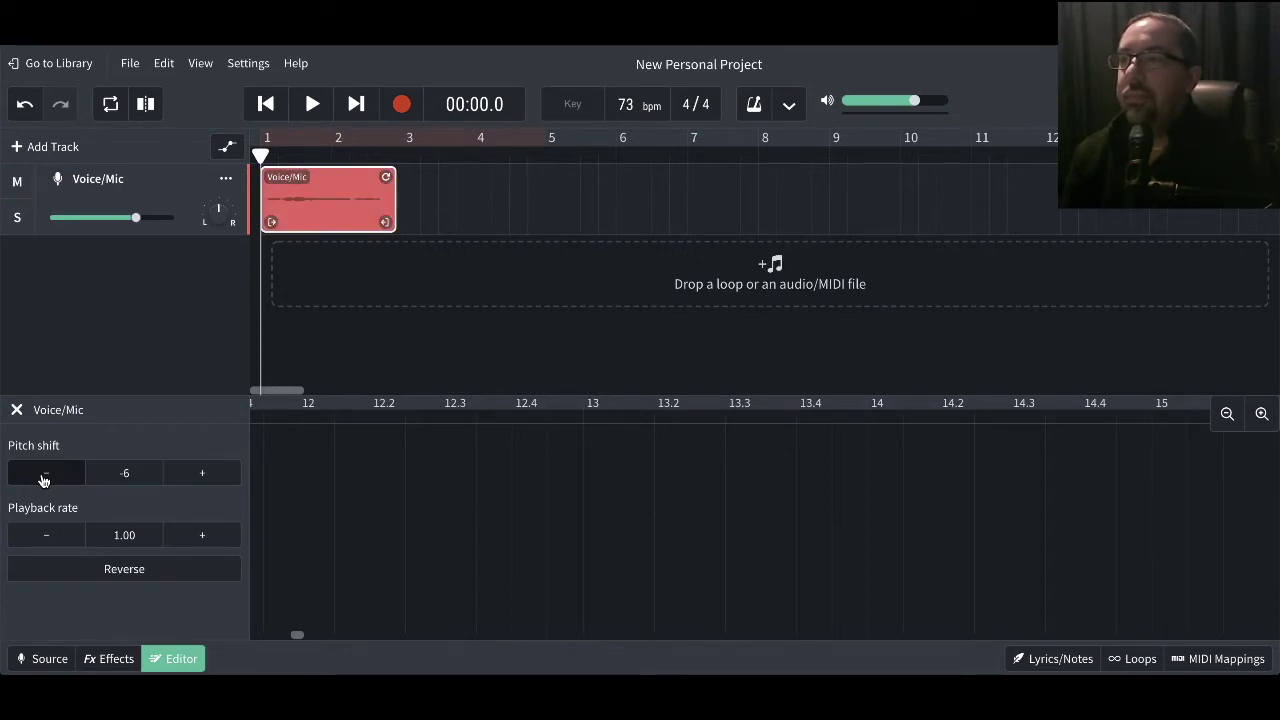
left_click(46, 473)
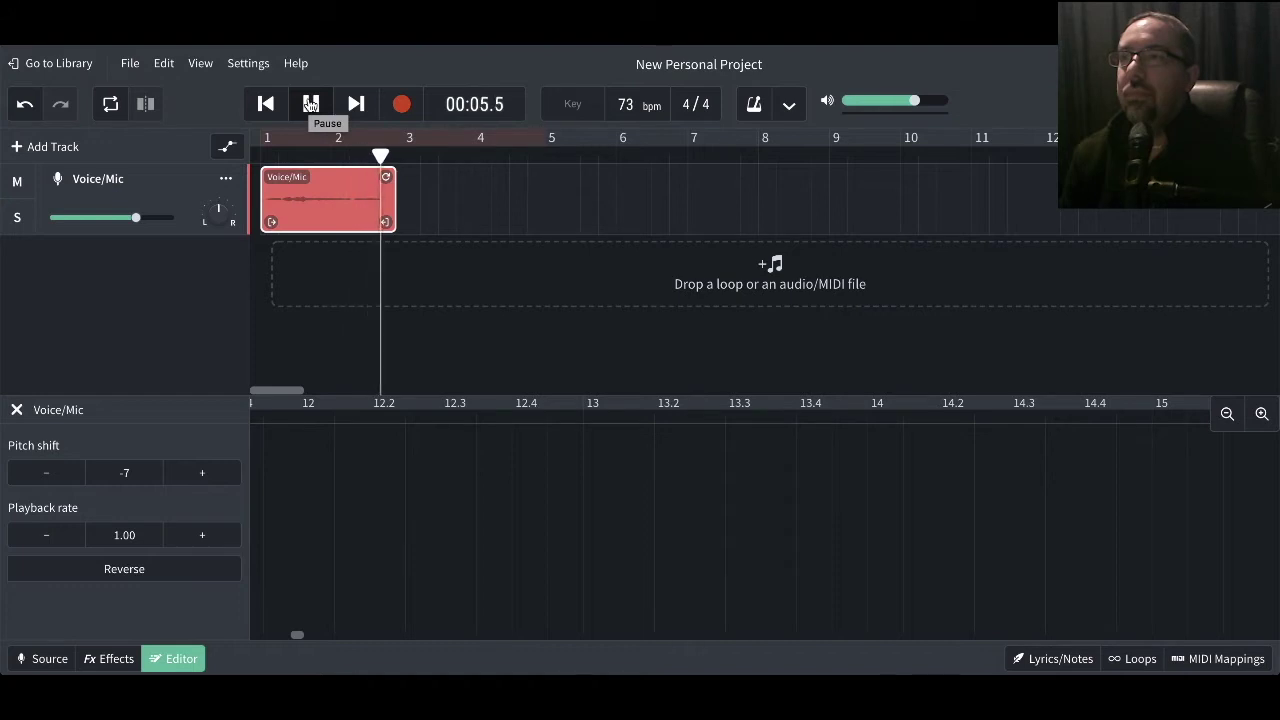
left_click(311, 104)
left_click(265, 104)
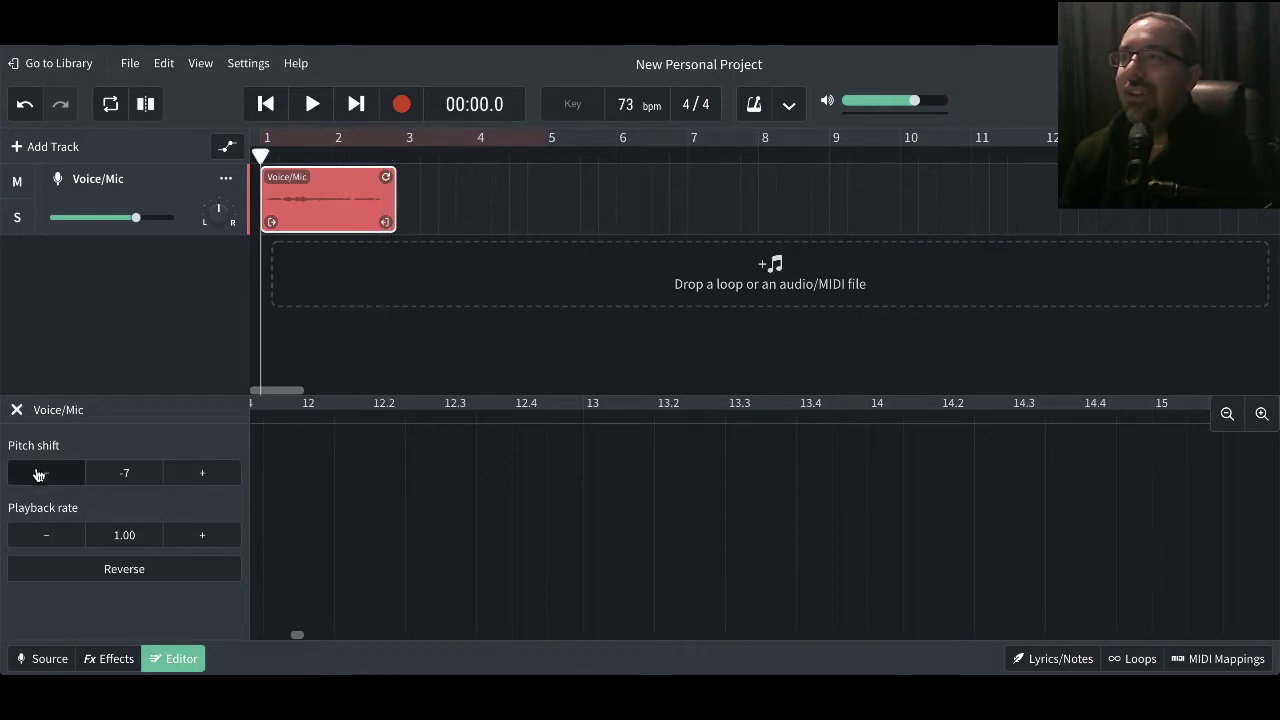
Lower the voice clip's pitch shift to -12 and play the clip back.
left_click(37, 478)
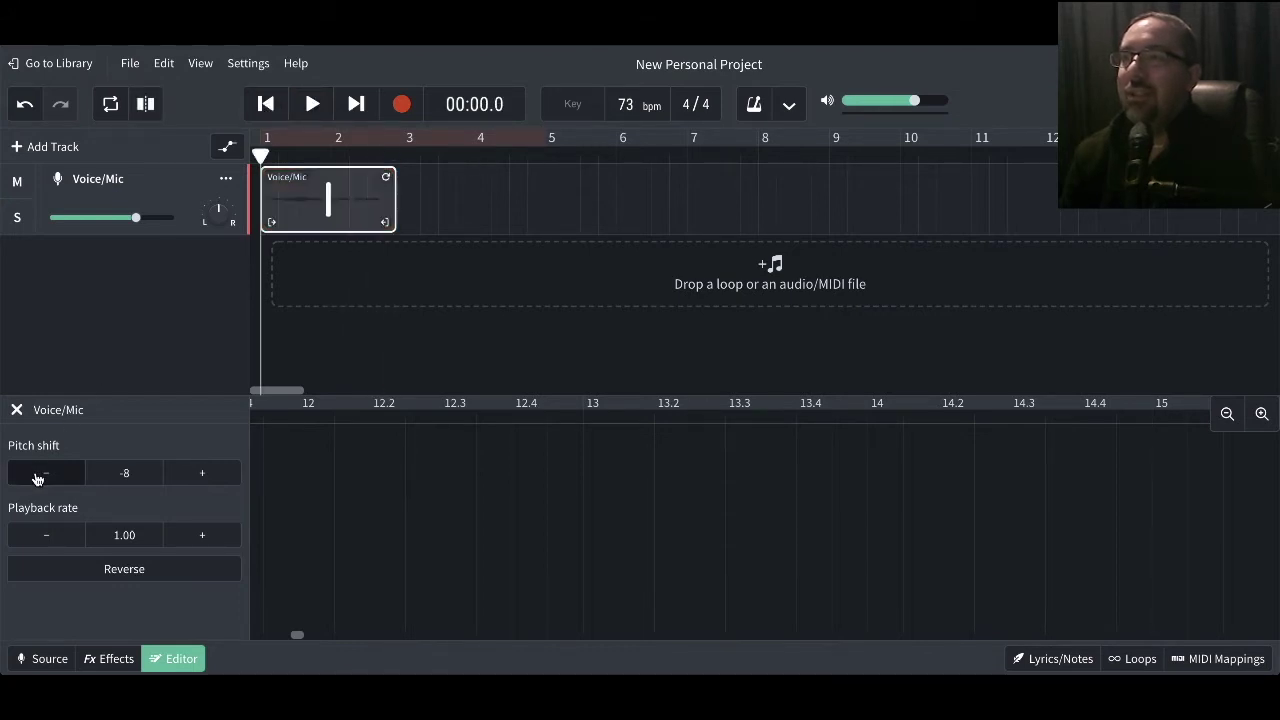
left_click(37, 478)
left_click(37, 478)
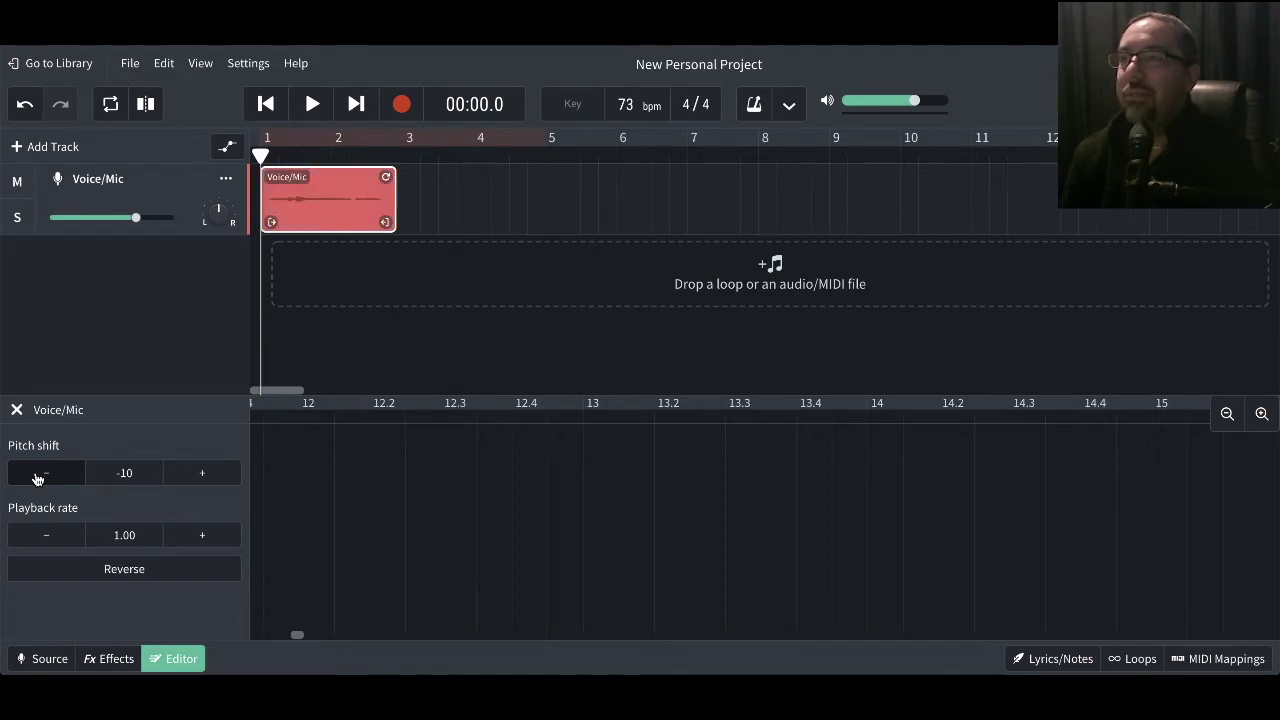
left_click(38, 476)
left_click(40, 472)
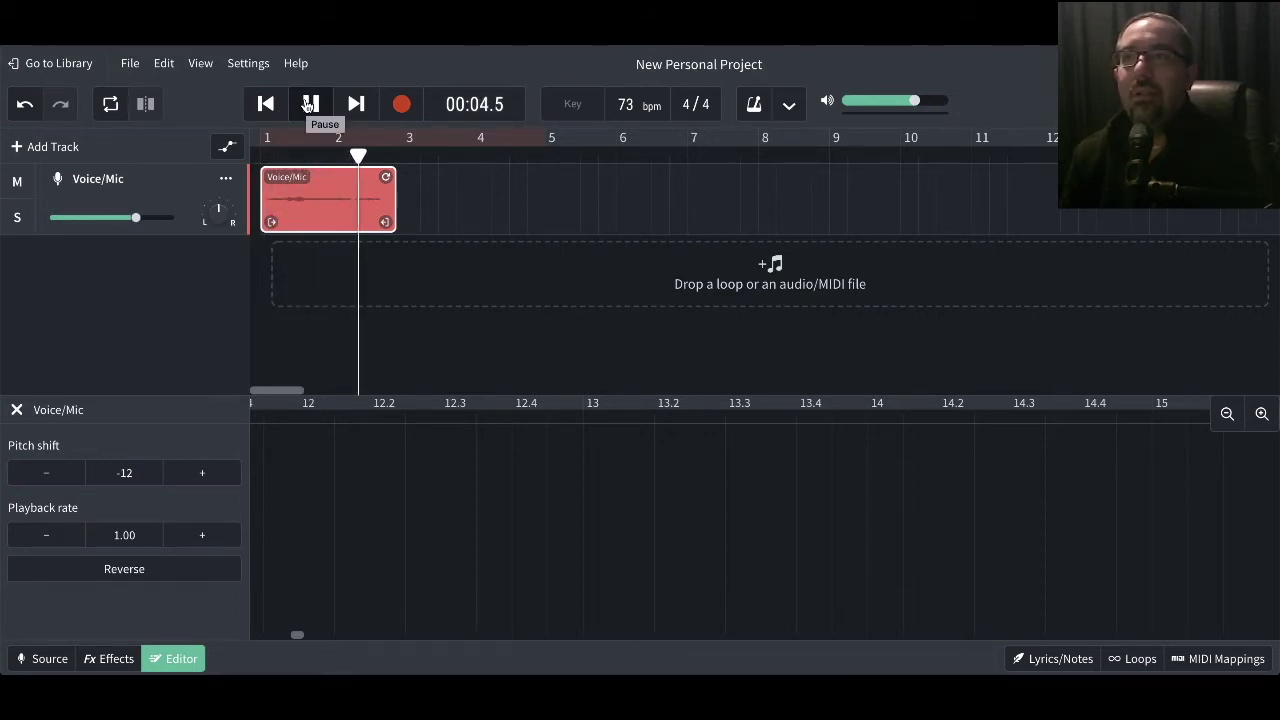
left_click(308, 104)
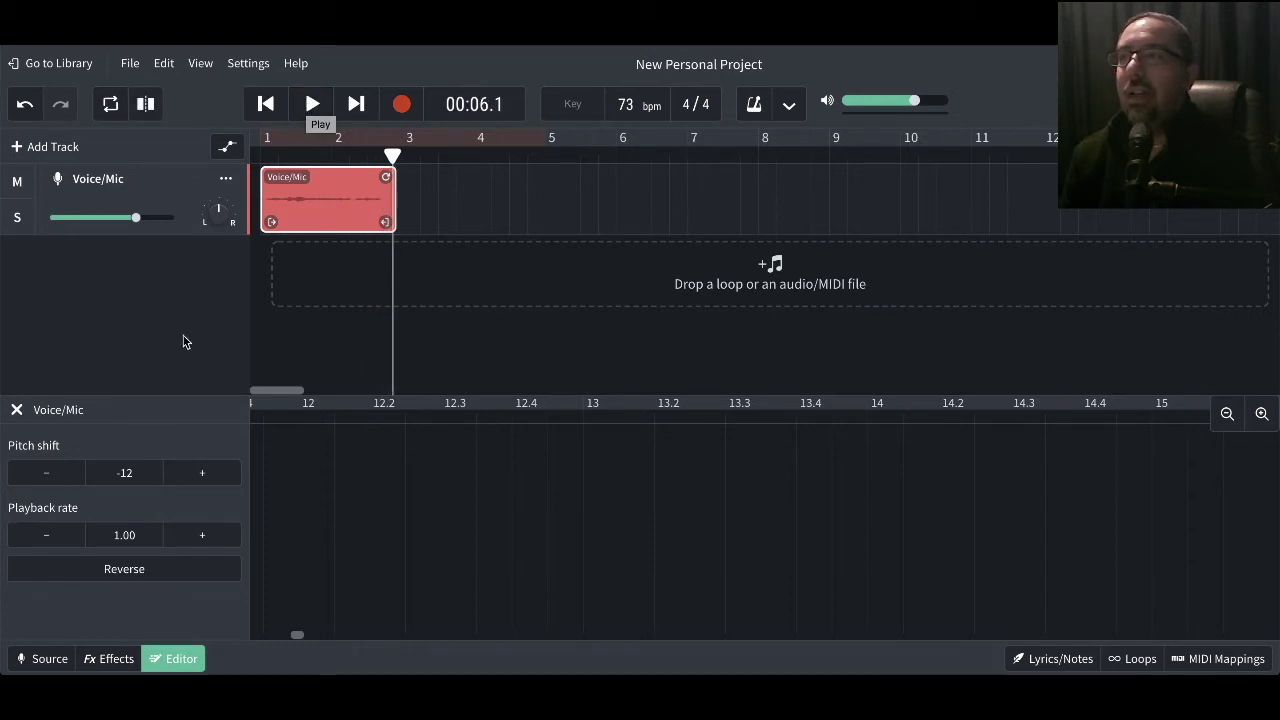
Return the first voice clip's pitch shift to 0.
left_click(196, 477)
left_click(196, 477)
left_click(196, 477)
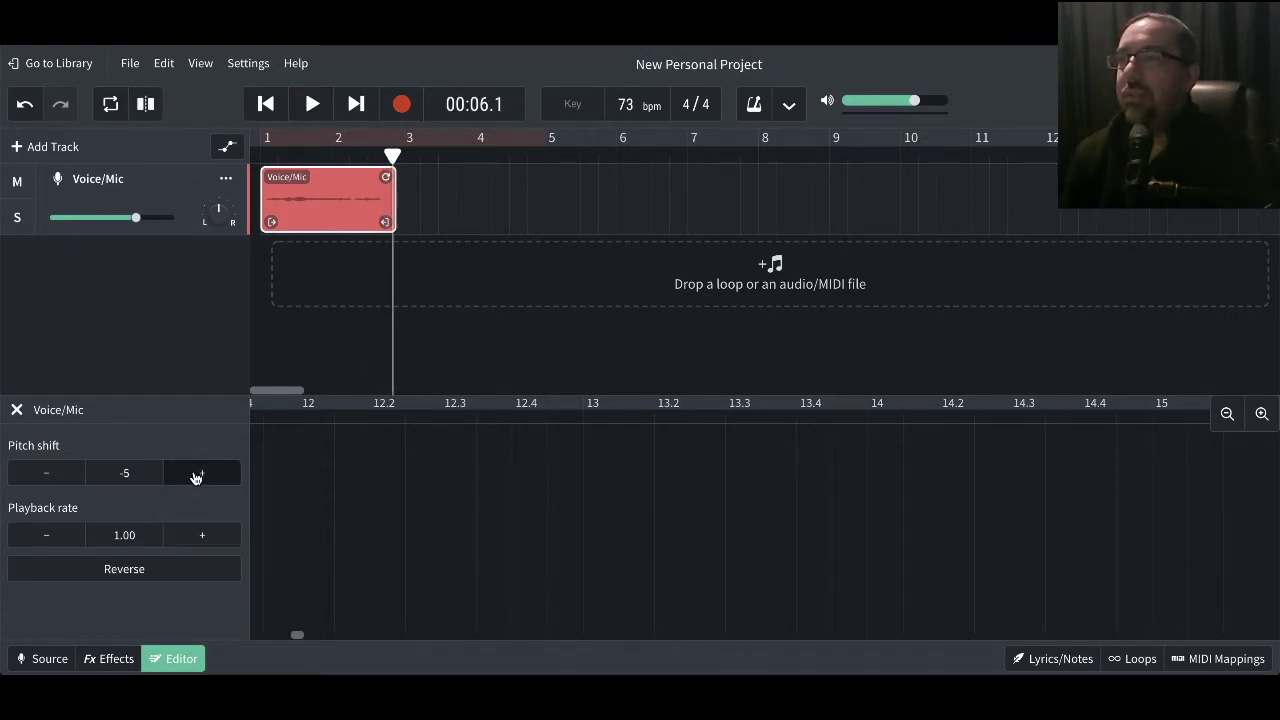
left_click(196, 477)
left_click(196, 477)
left_click(196, 477)
left_click(196, 477)
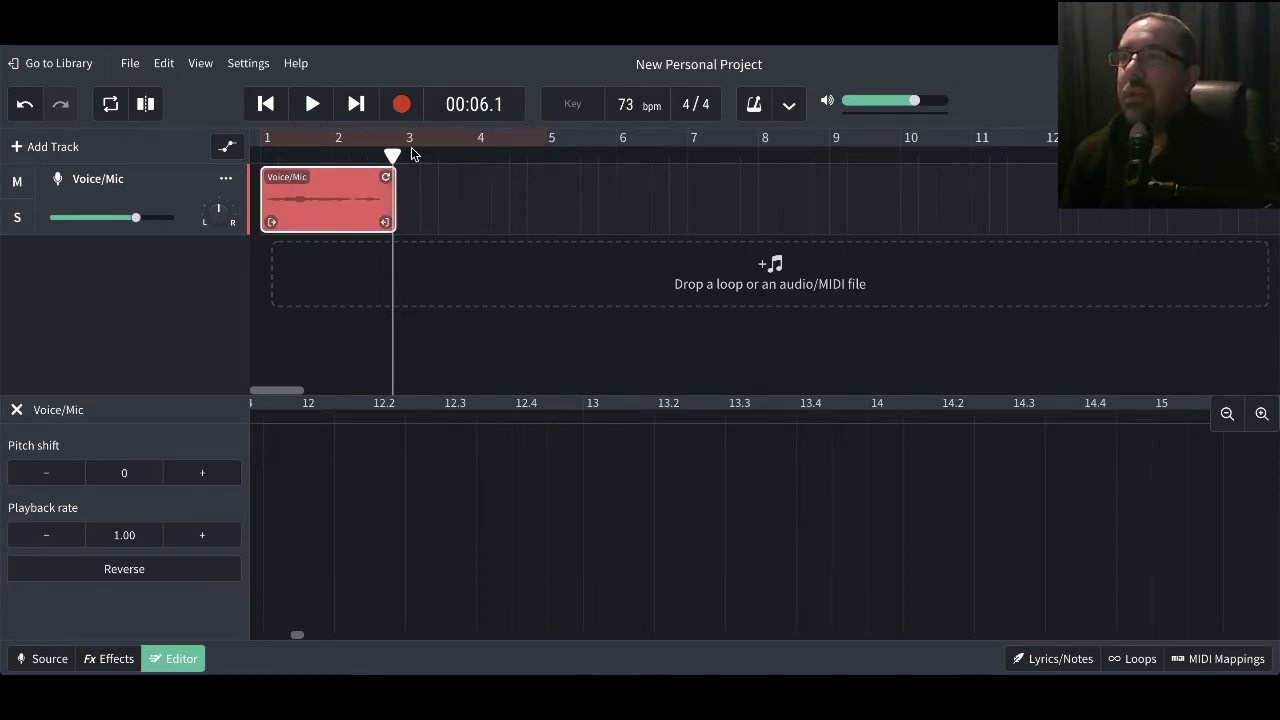
Record a second voice clip on the same track, starting at 00:11.5.
left_click(508, 155)
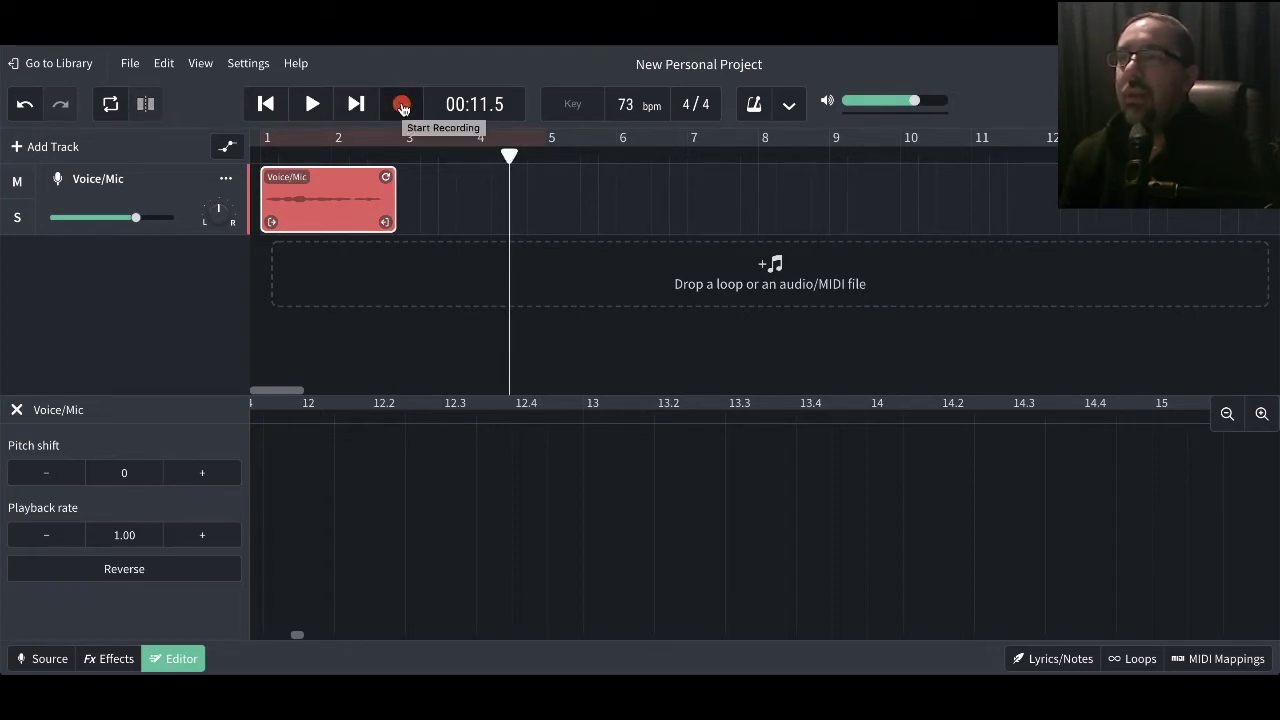
left_click(401, 106)
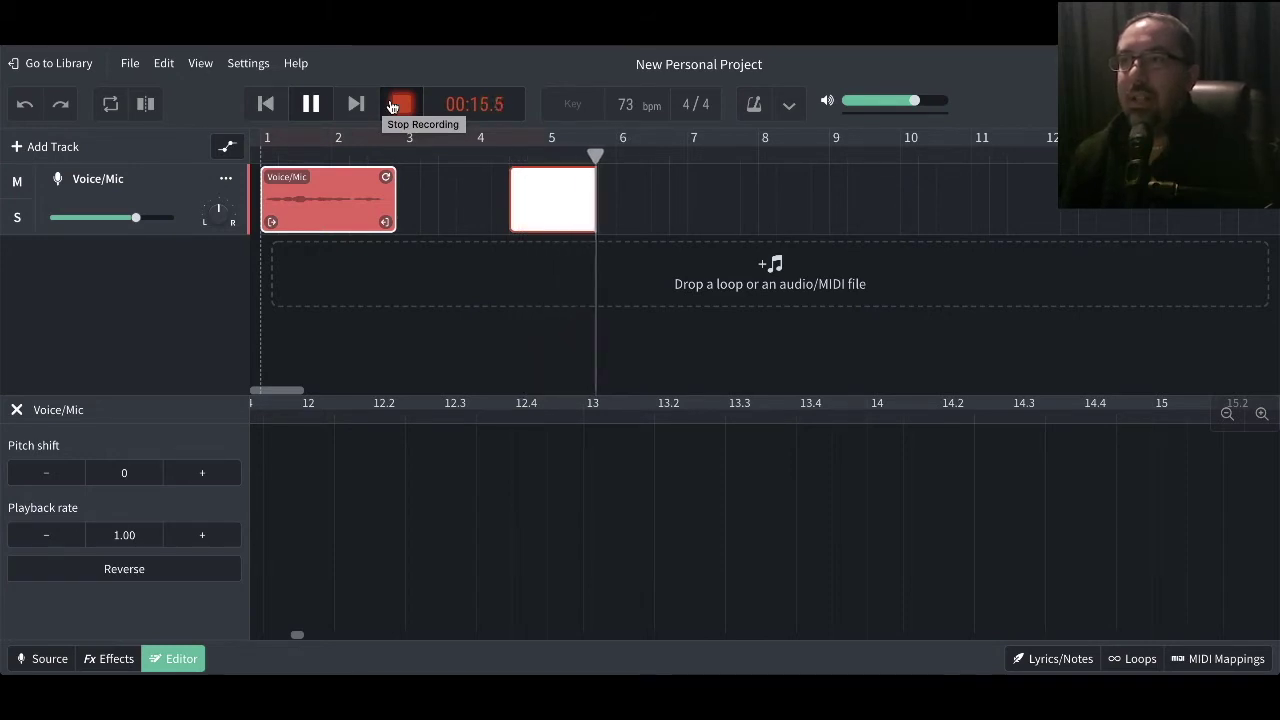
left_click(399, 104)
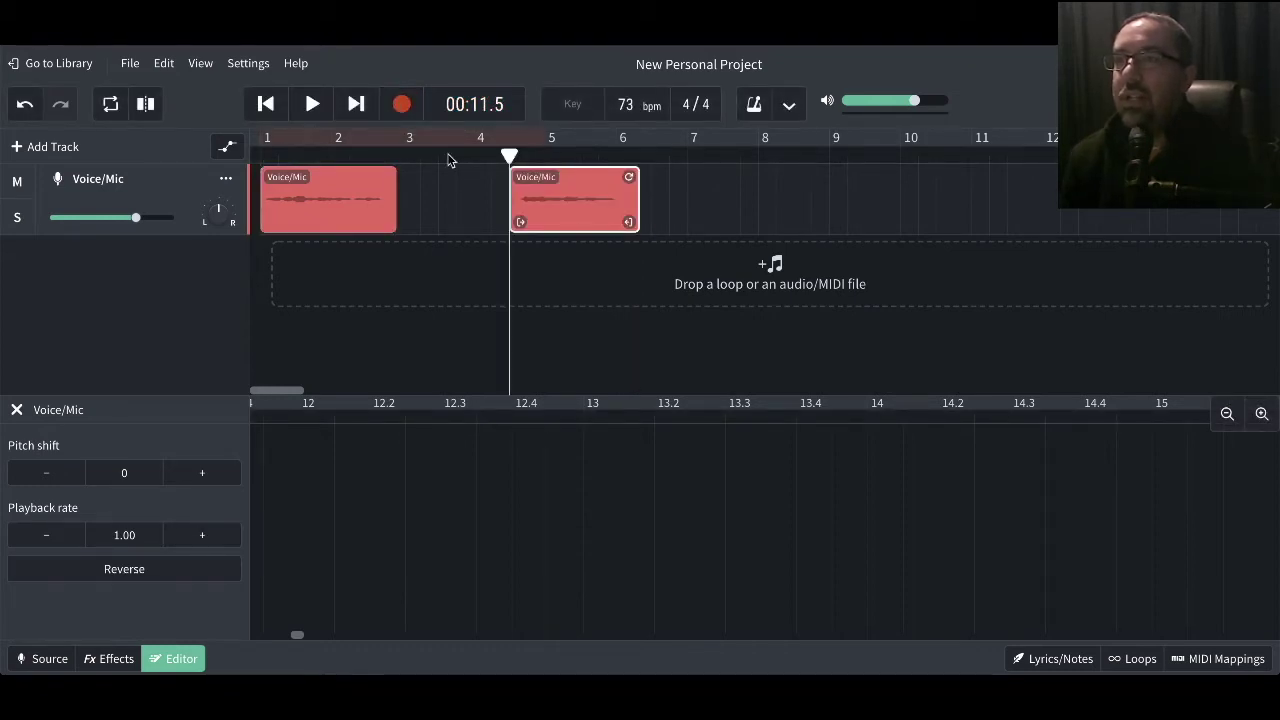
Play back the second voice clip and return the playhead to its beginning at 00:11.5.
left_click(313, 105)
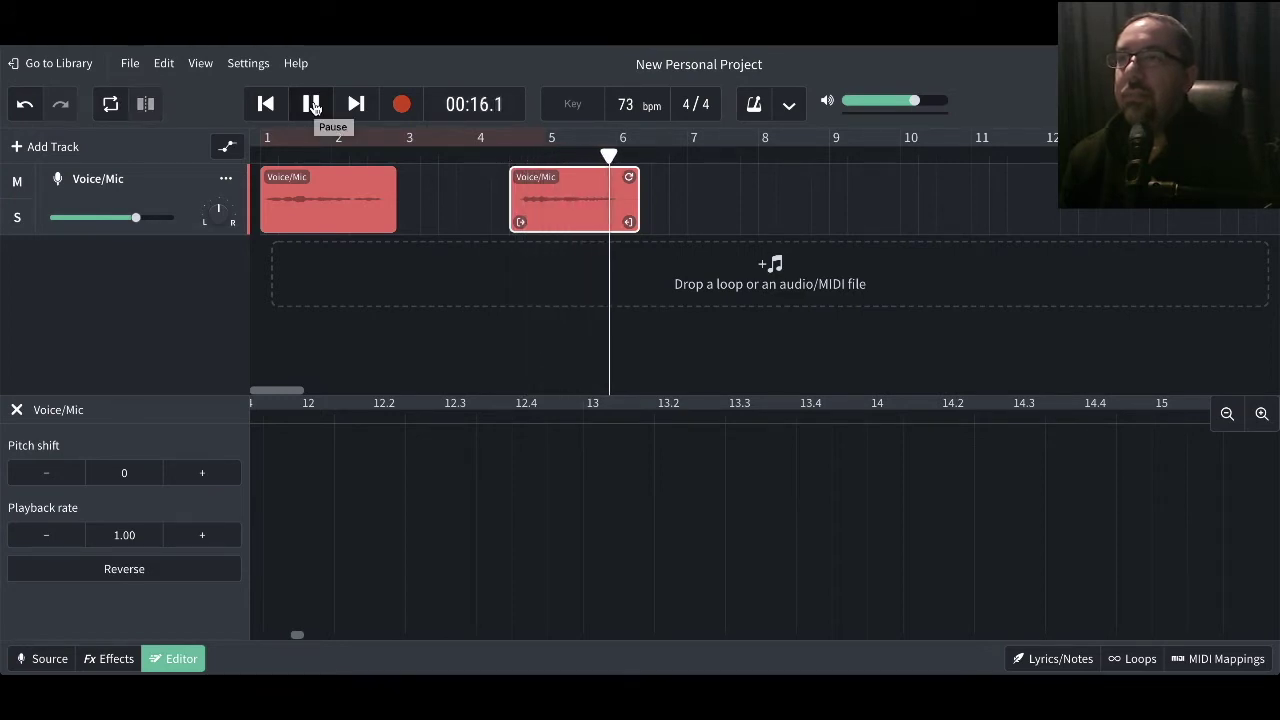
left_click(311, 105)
left_click(507, 157)
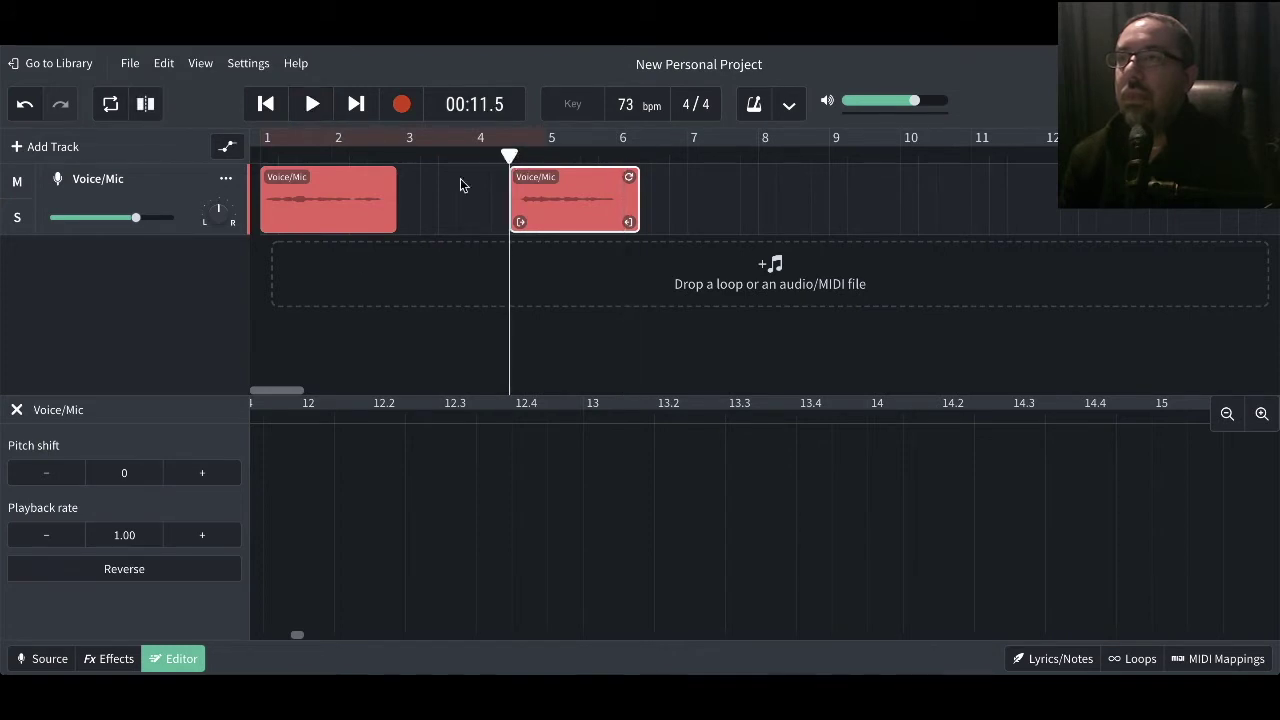
Raise the second voice clip's playback rate to 1.10 and play the clip back.
left_click(193, 541)
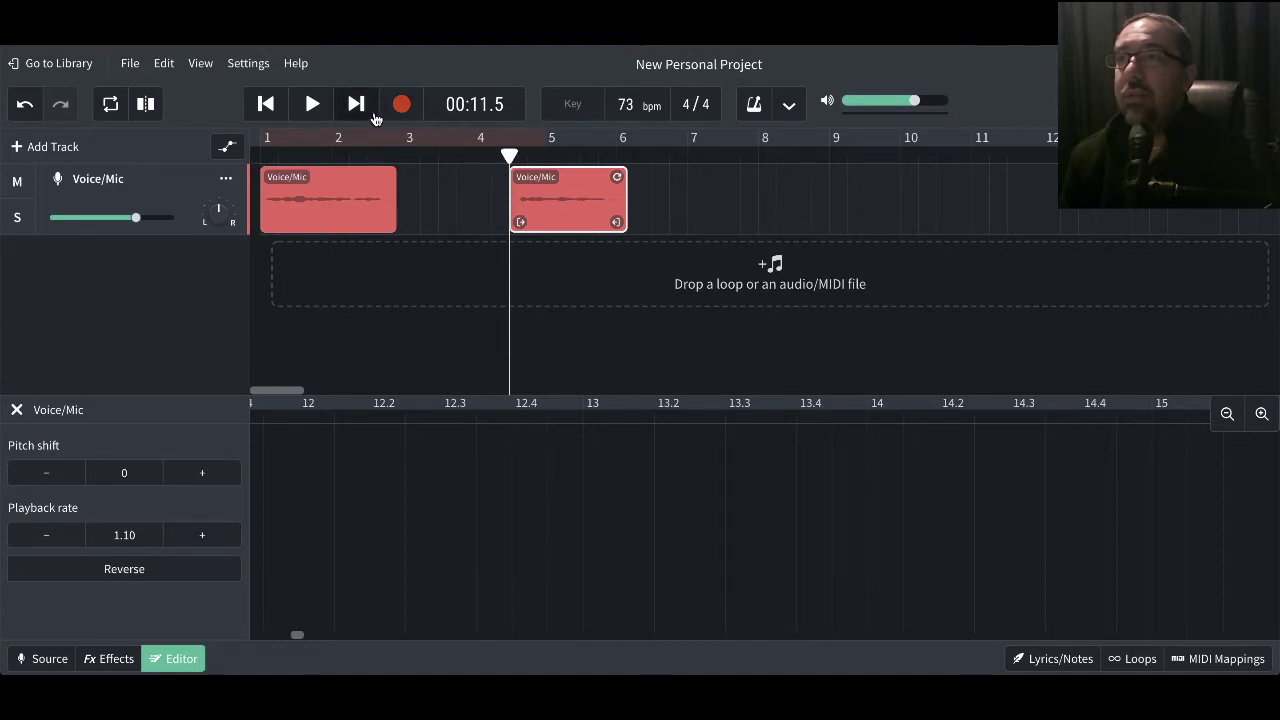
left_click(312, 108)
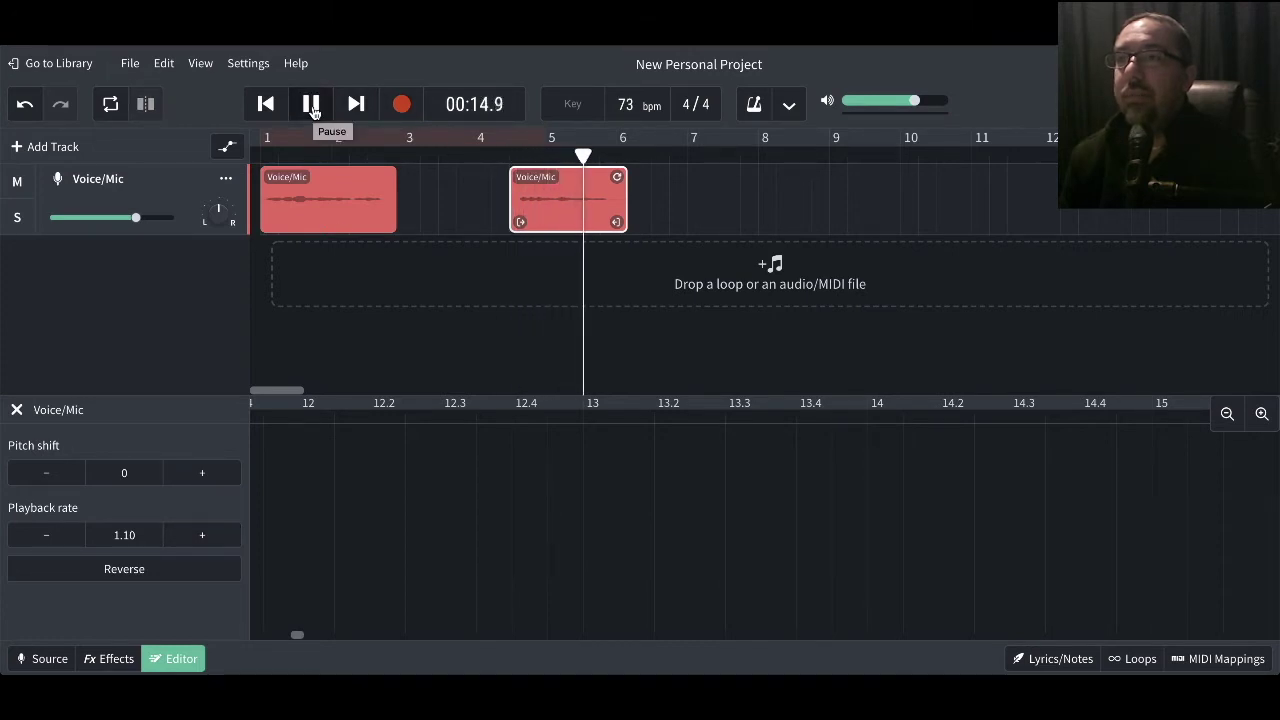
left_click(312, 108)
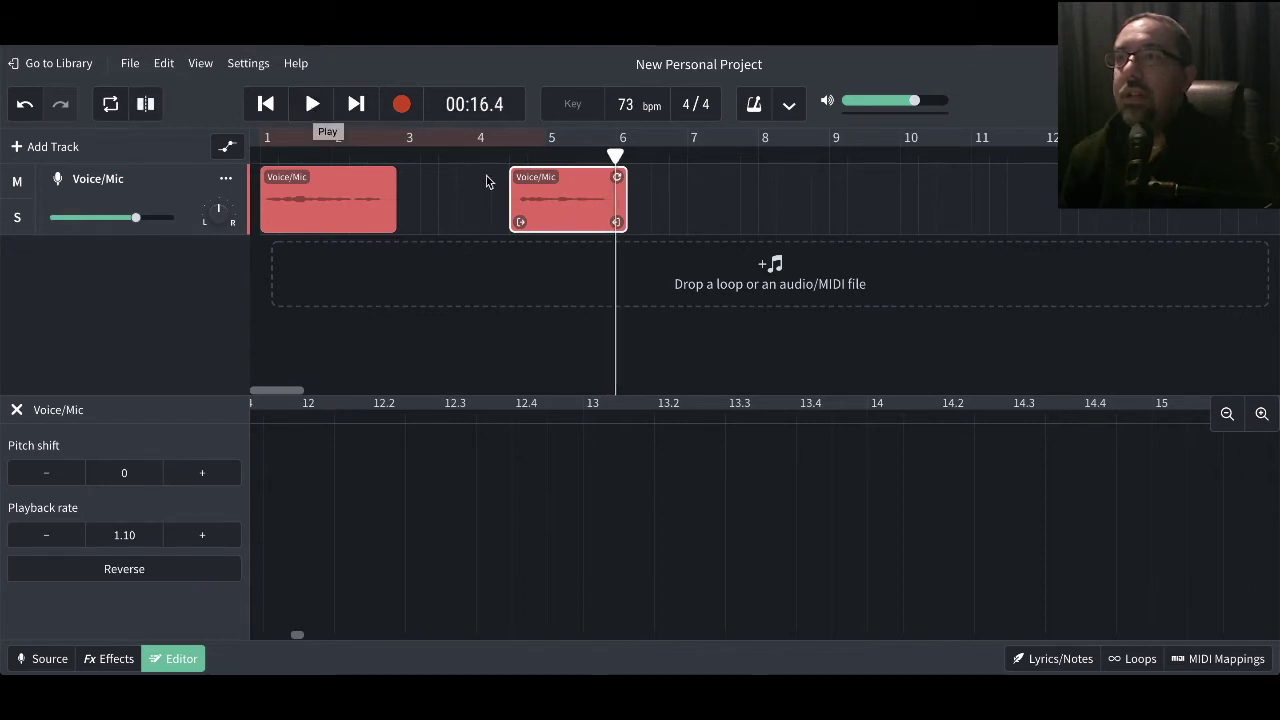
Raise the second voice clip's playback rate to 1.20 and play it back from 00:11.5.
left_click(509, 156)
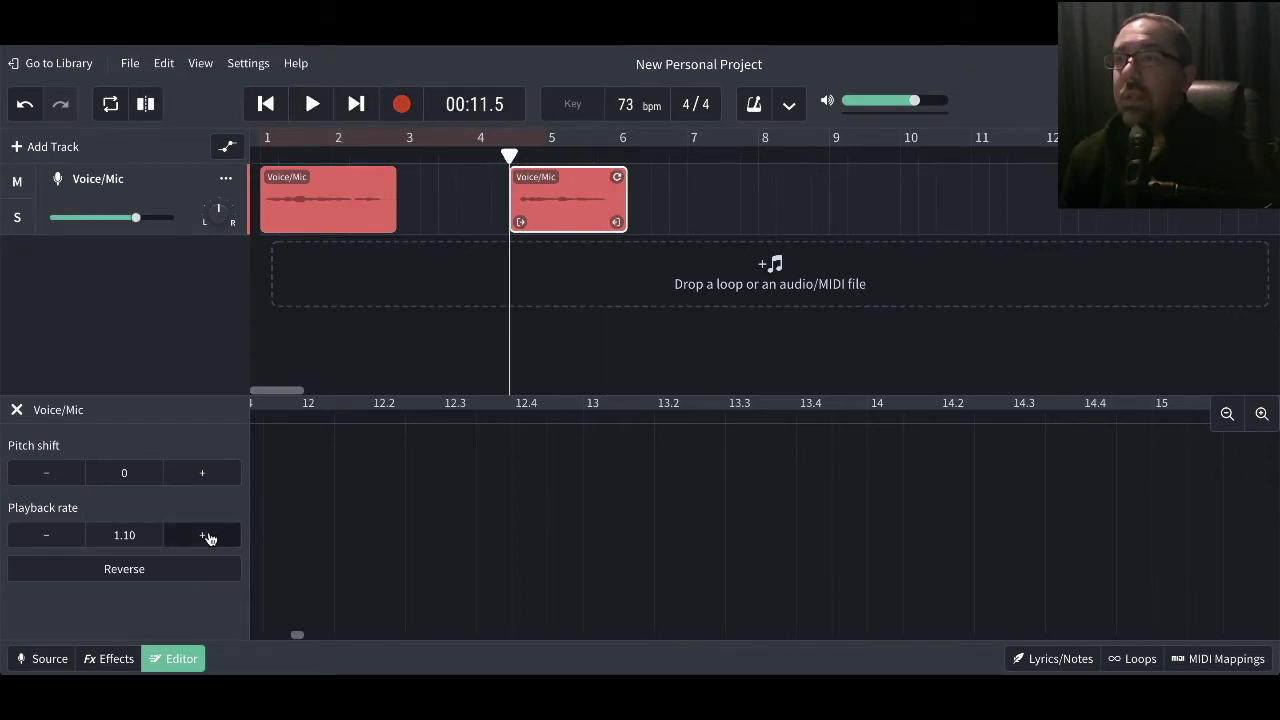
left_click(204, 537)
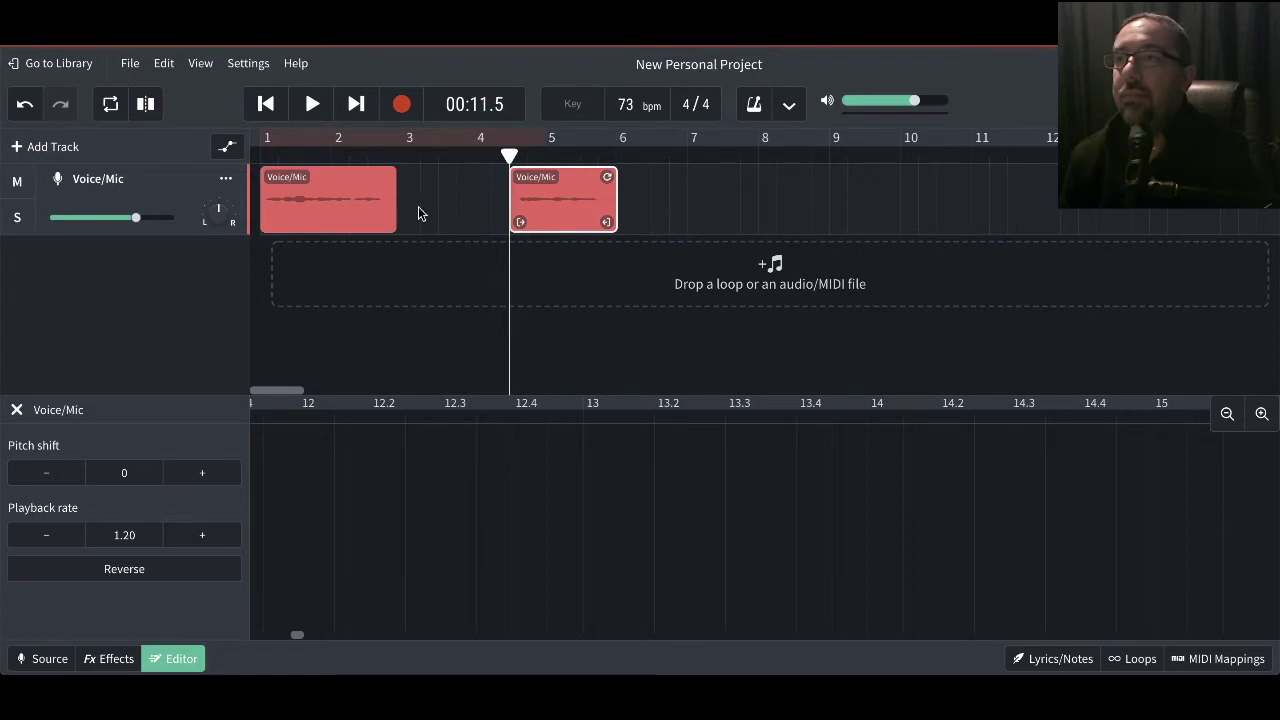
left_click(313, 112)
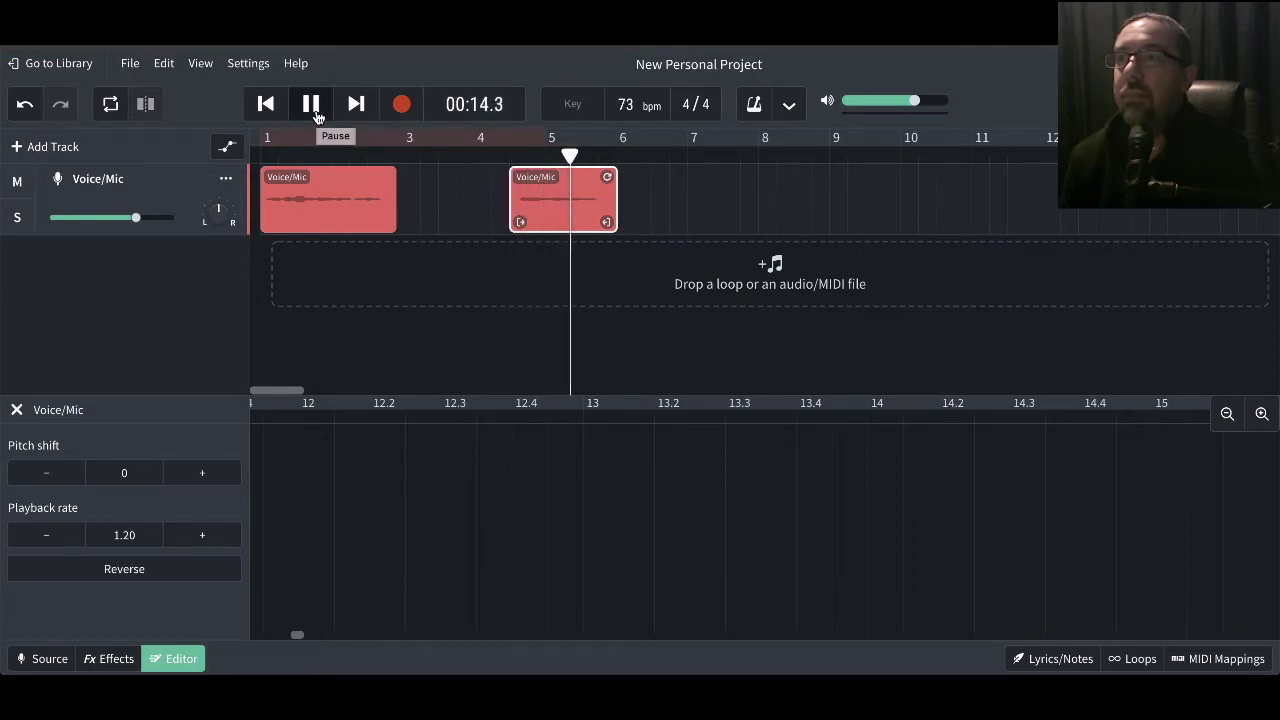
left_click(313, 110)
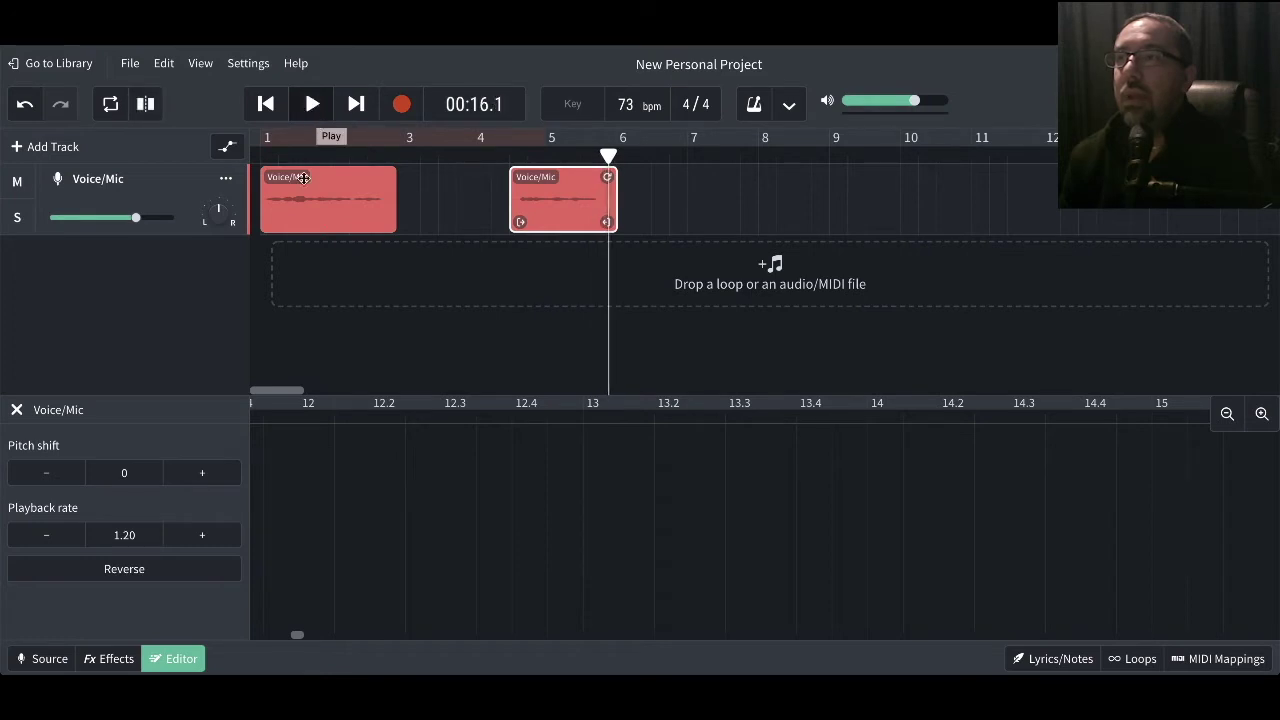
Raise the second voice clip's playback rate to 1.40 and play it back from its beginning.
left_click(183, 538)
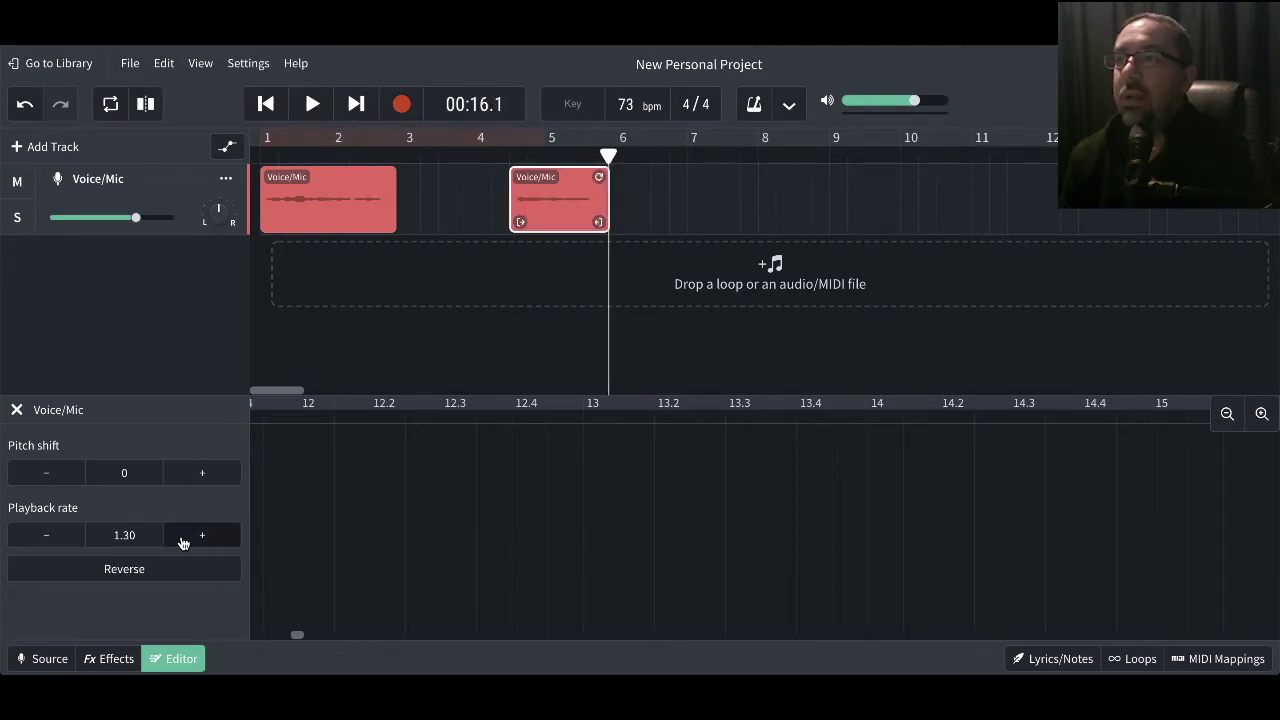
left_click(183, 538)
left_click(502, 160)
left_click(306, 108)
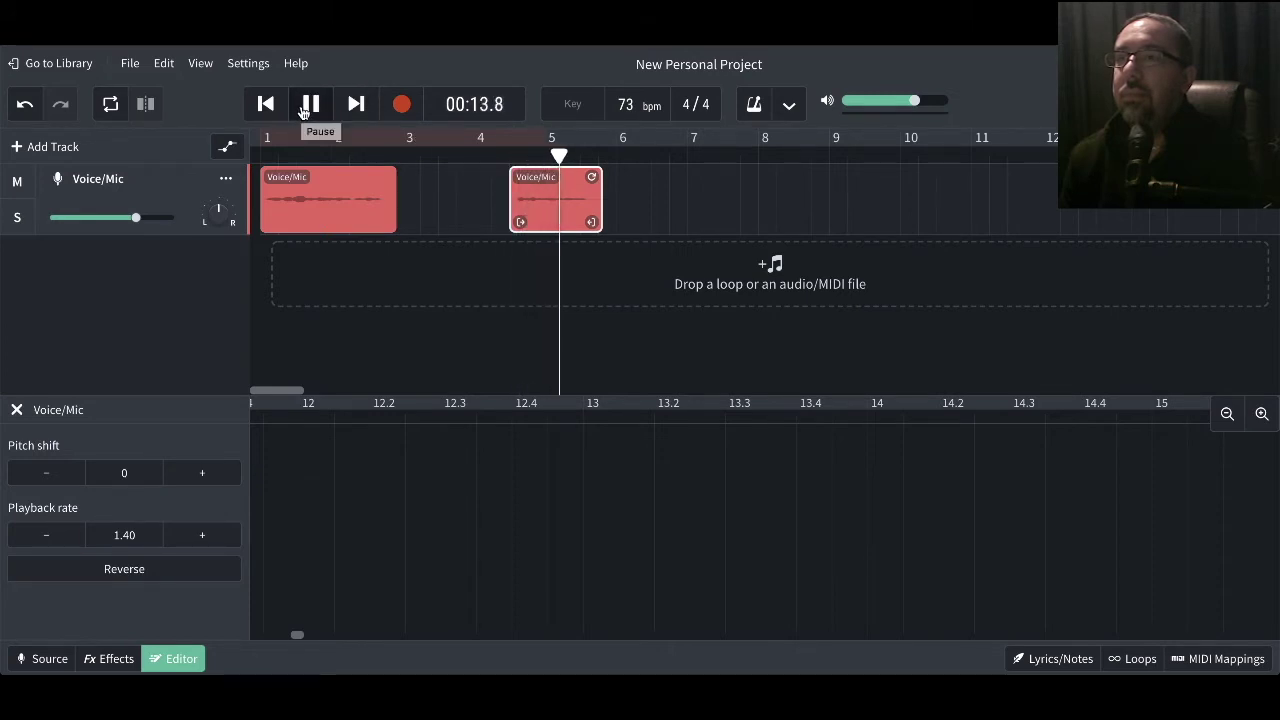
left_click(308, 105)
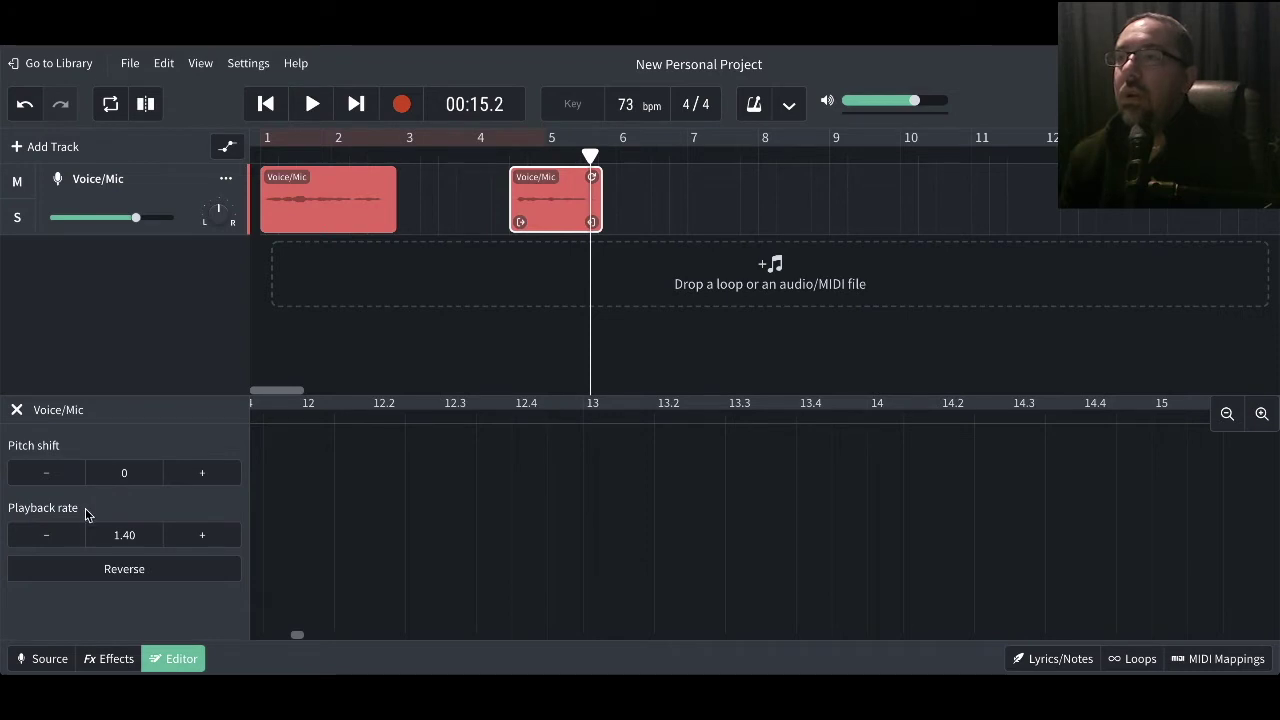
Return the second voice clip's playback rate to 1.00 and play it back from 00:11.5.
left_click(52, 538)
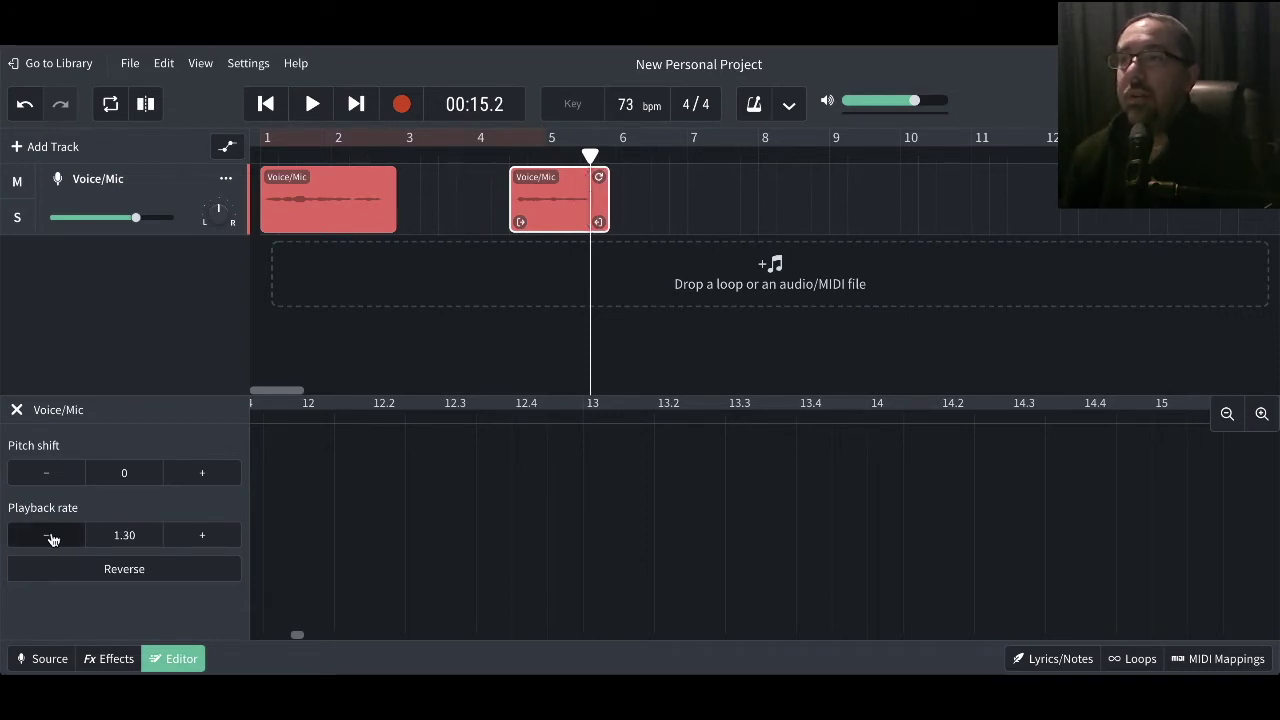
left_click(52, 538)
left_click(52, 538)
left_click(52, 538)
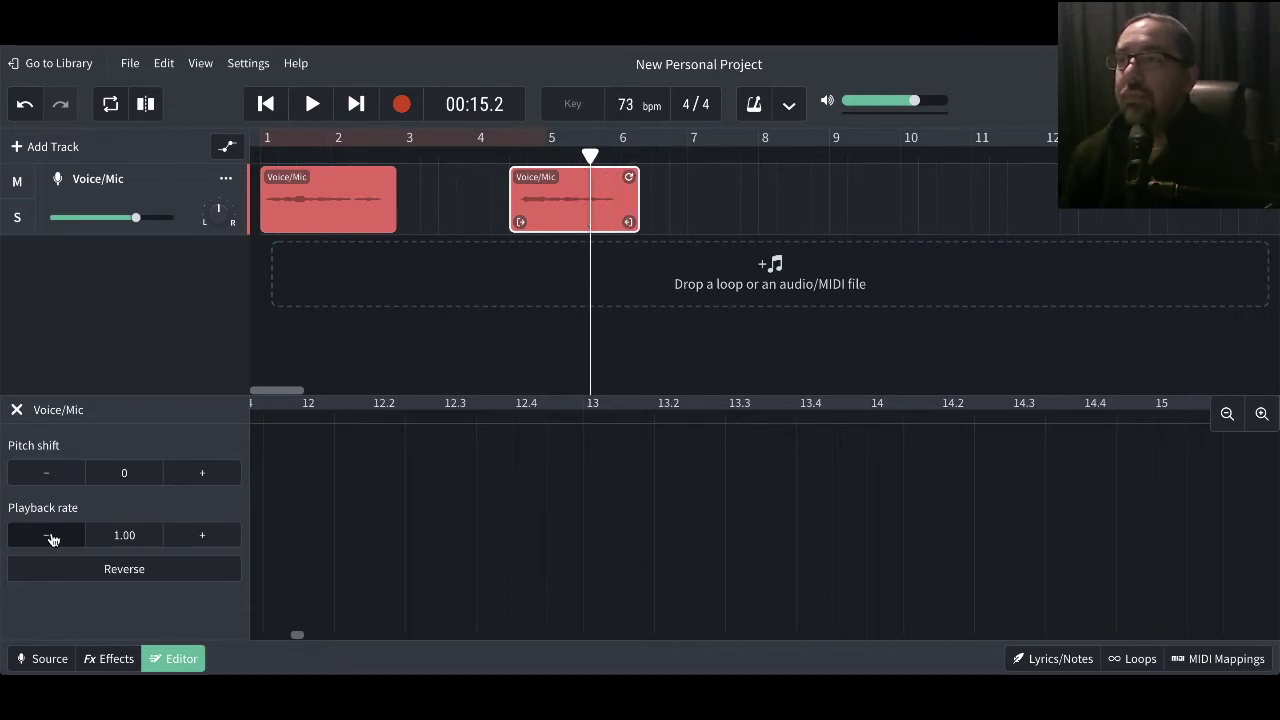
left_click(510, 160)
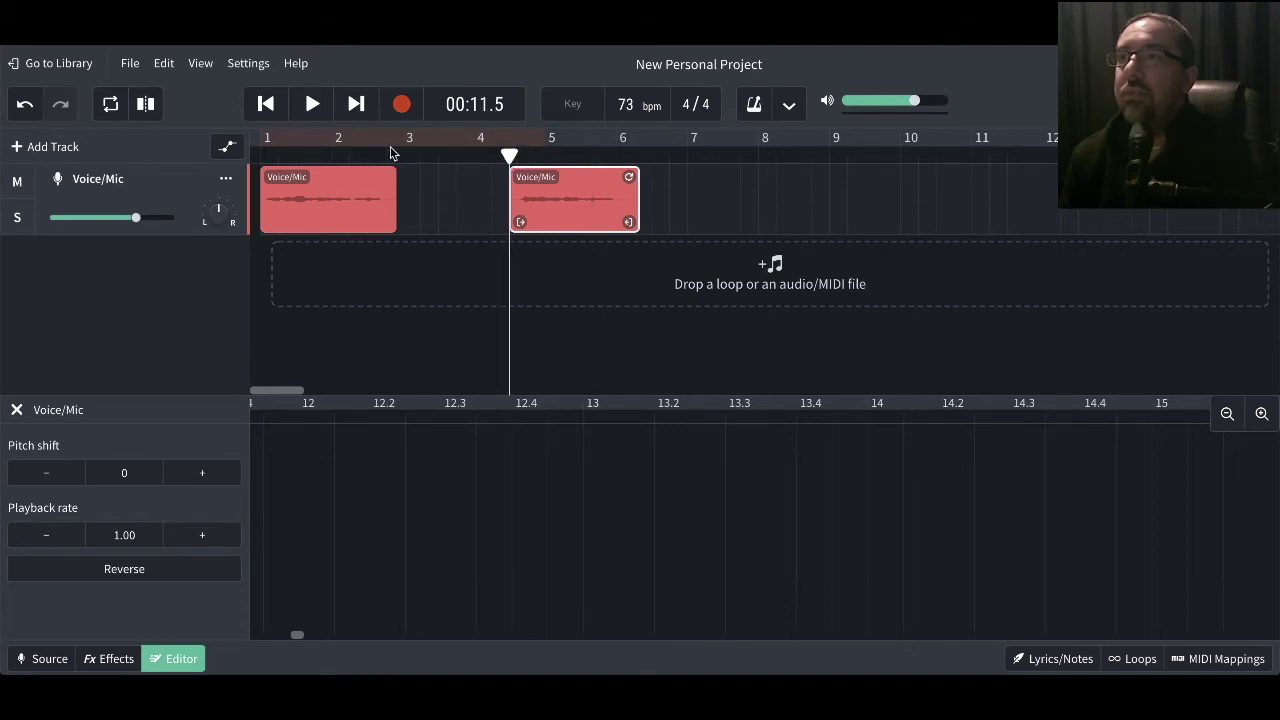
left_click(312, 104)
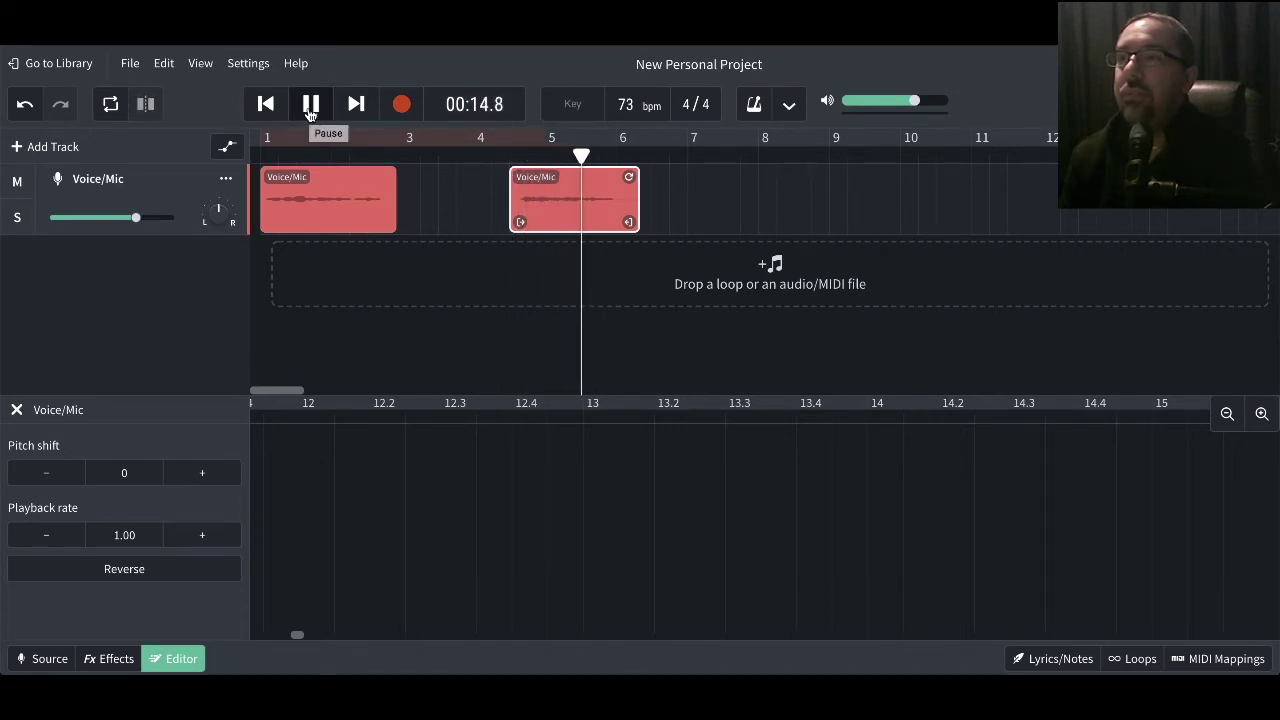
left_click(310, 110)
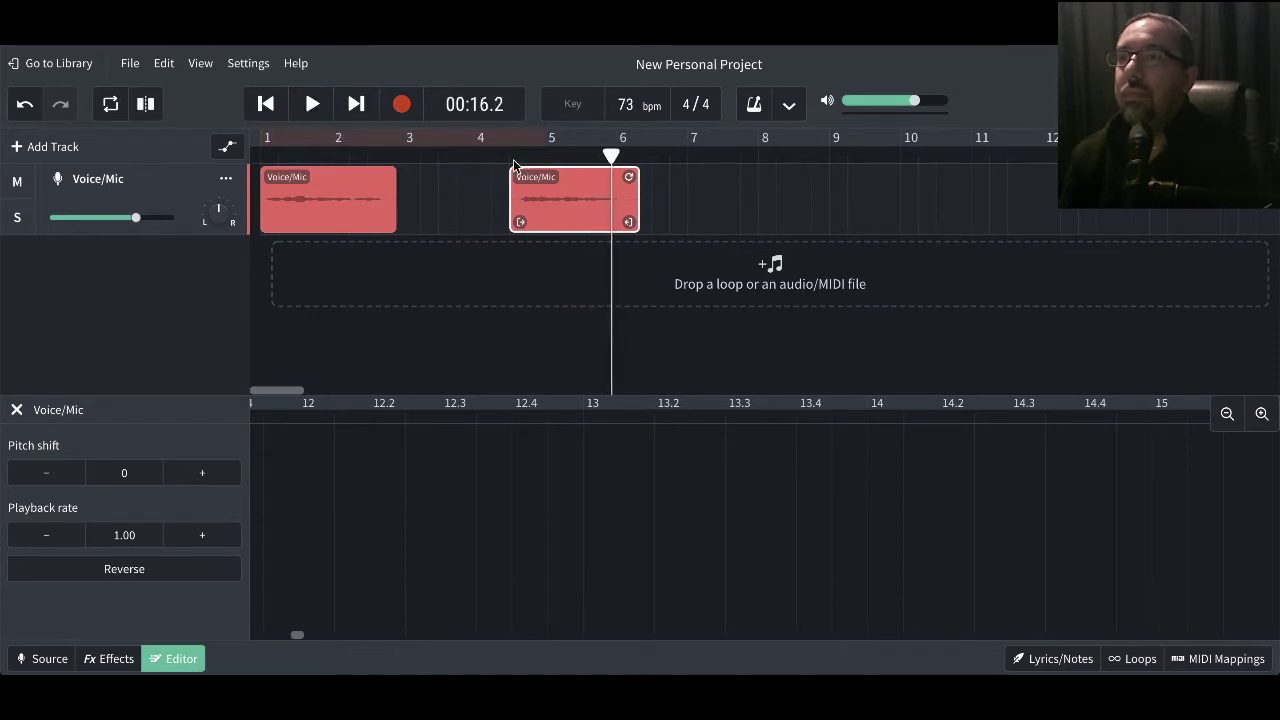
Lower the second voice clip's playback rate to 0.80 and play it back from 00:11.5.
left_click(46, 537)
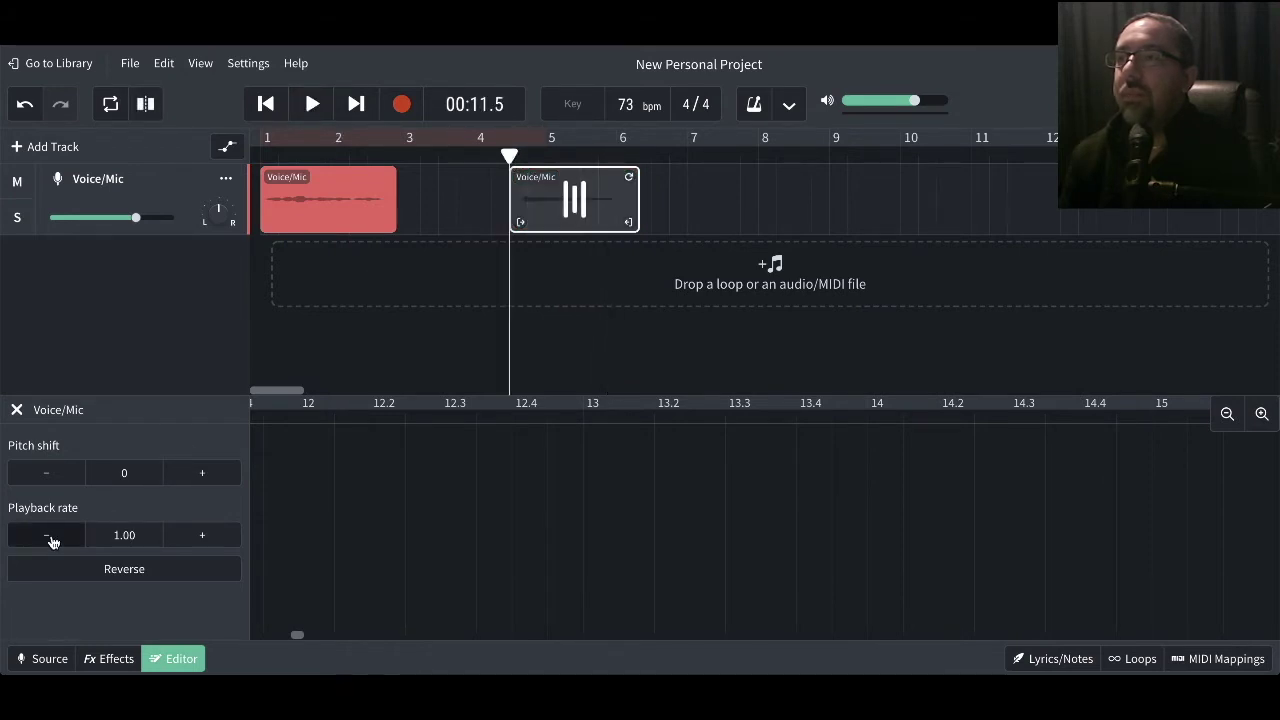
left_click(46, 537)
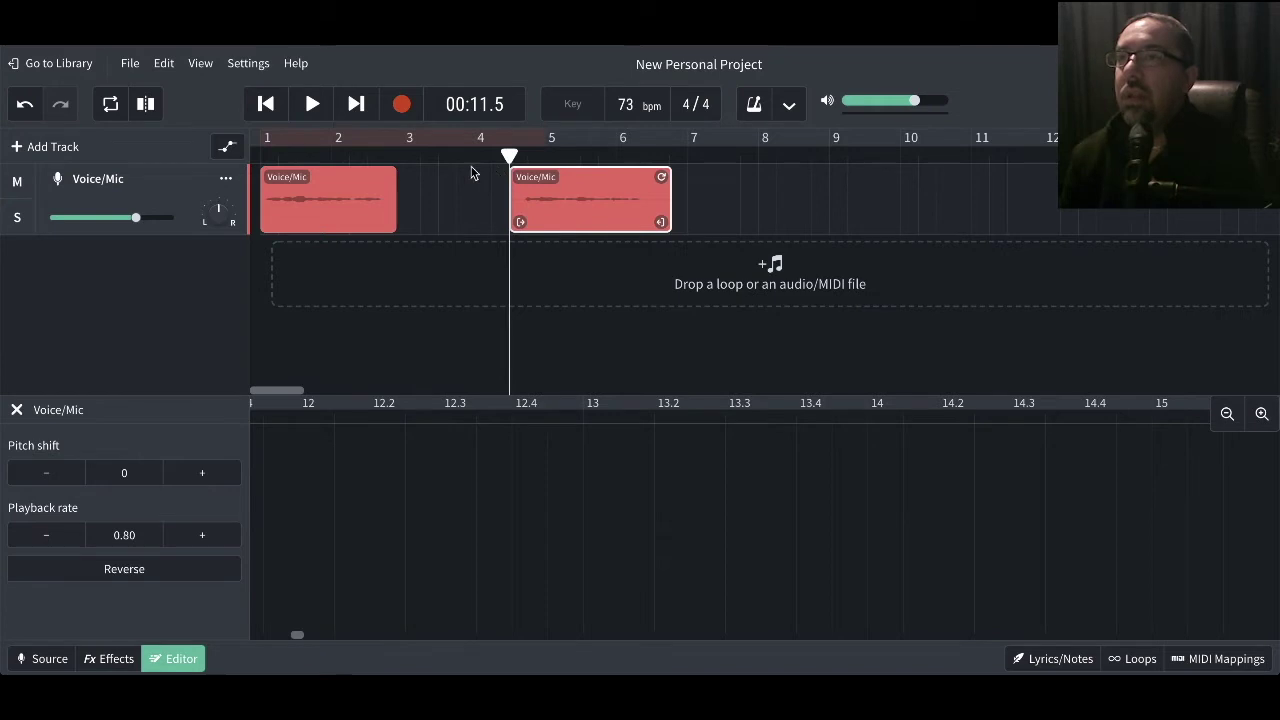
left_click(312, 105)
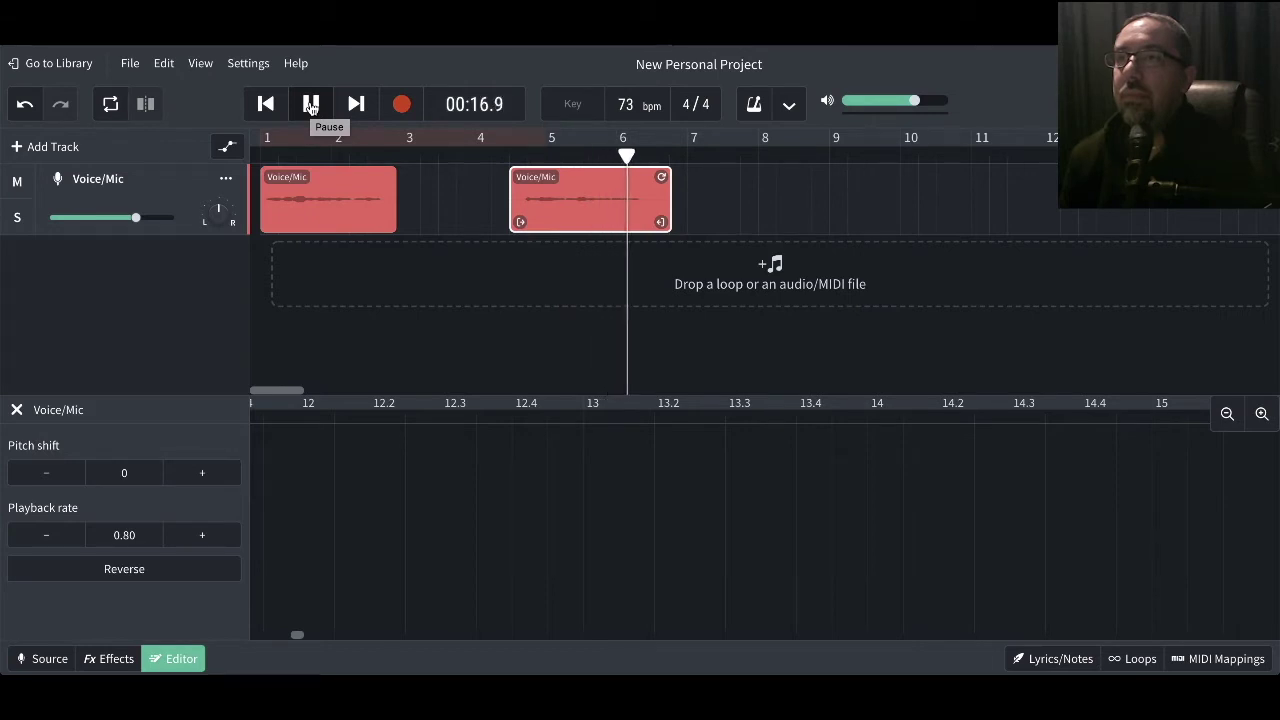
left_click(312, 105)
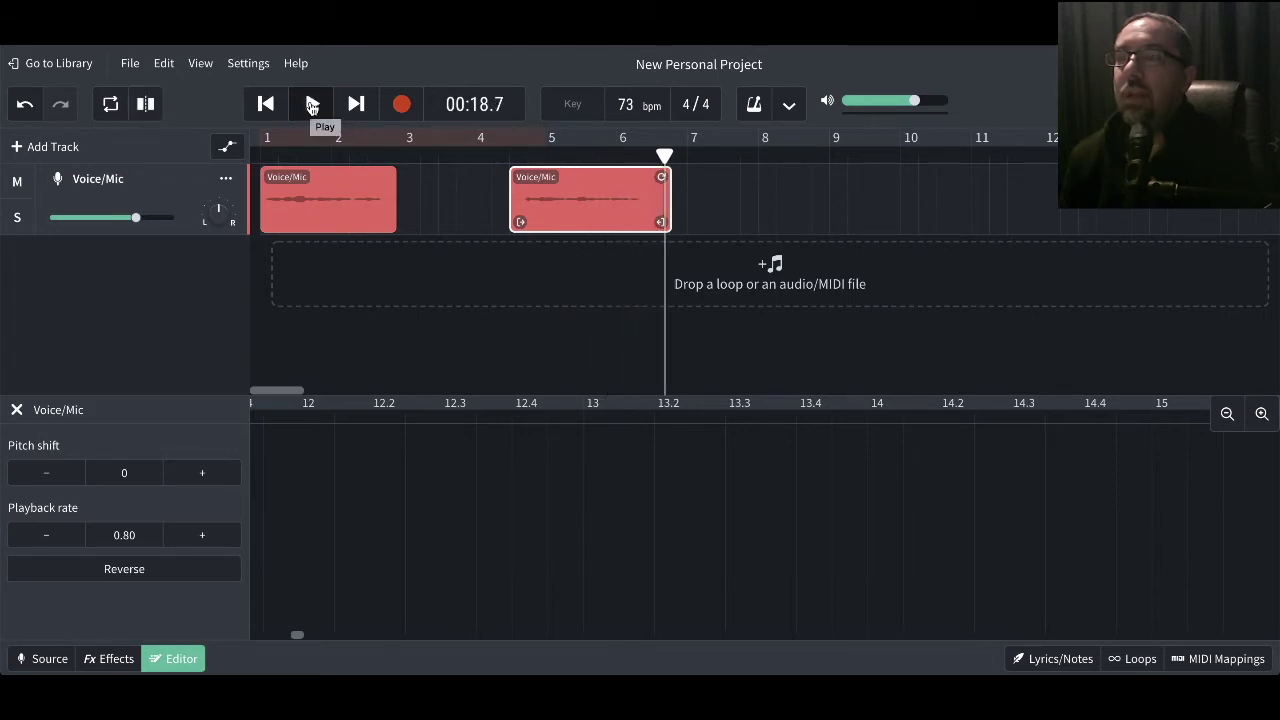
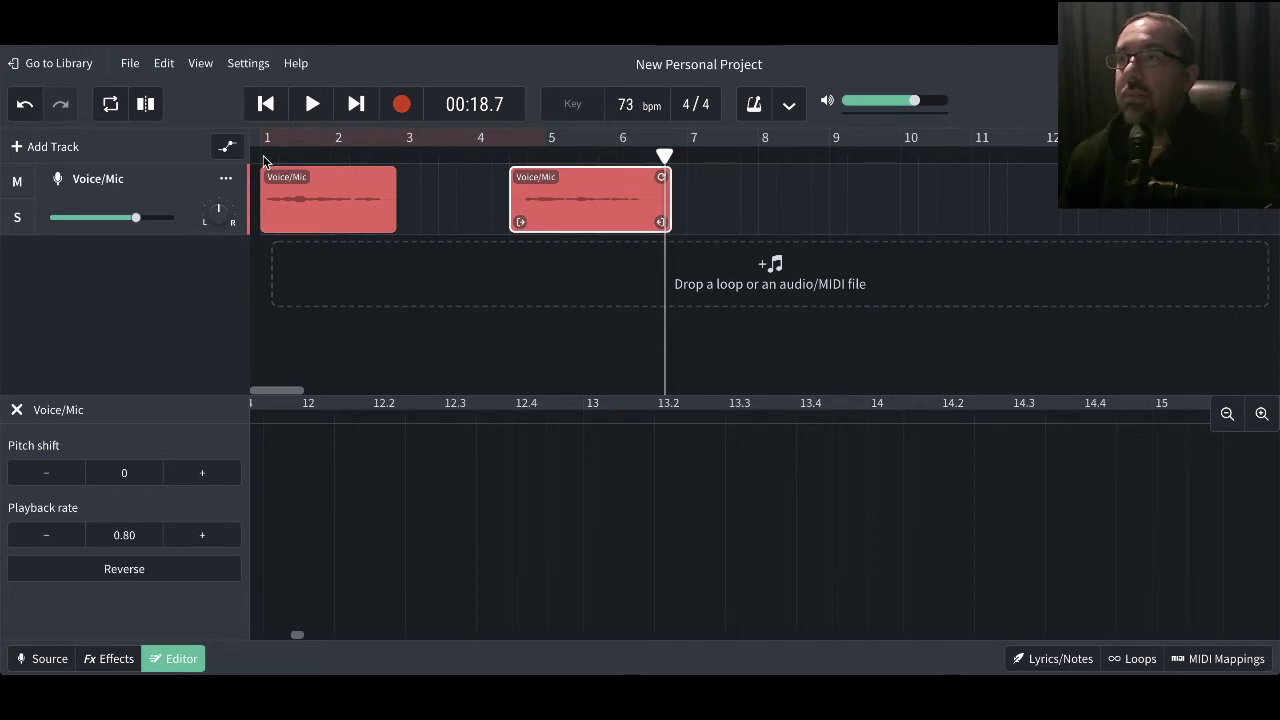
Play back the first voice clip from the start of the project at 00:00.0.
left_click(263, 157)
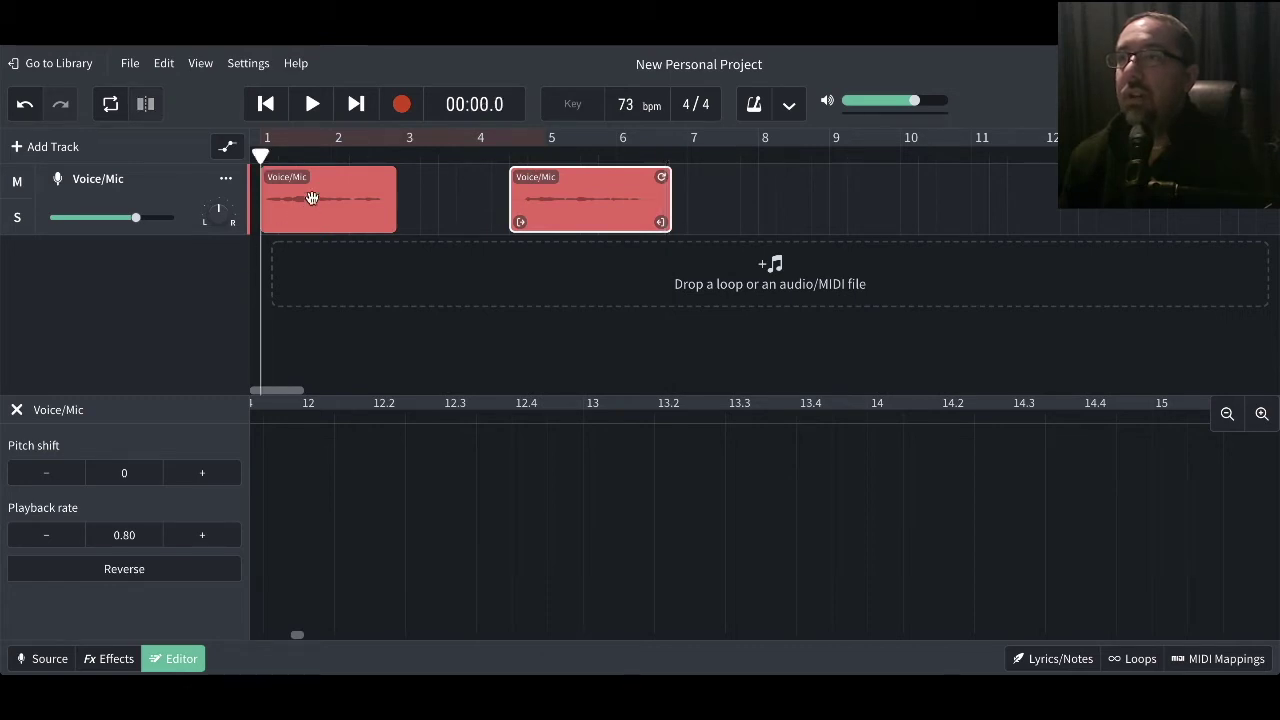
left_click(266, 104)
left_click(266, 104)
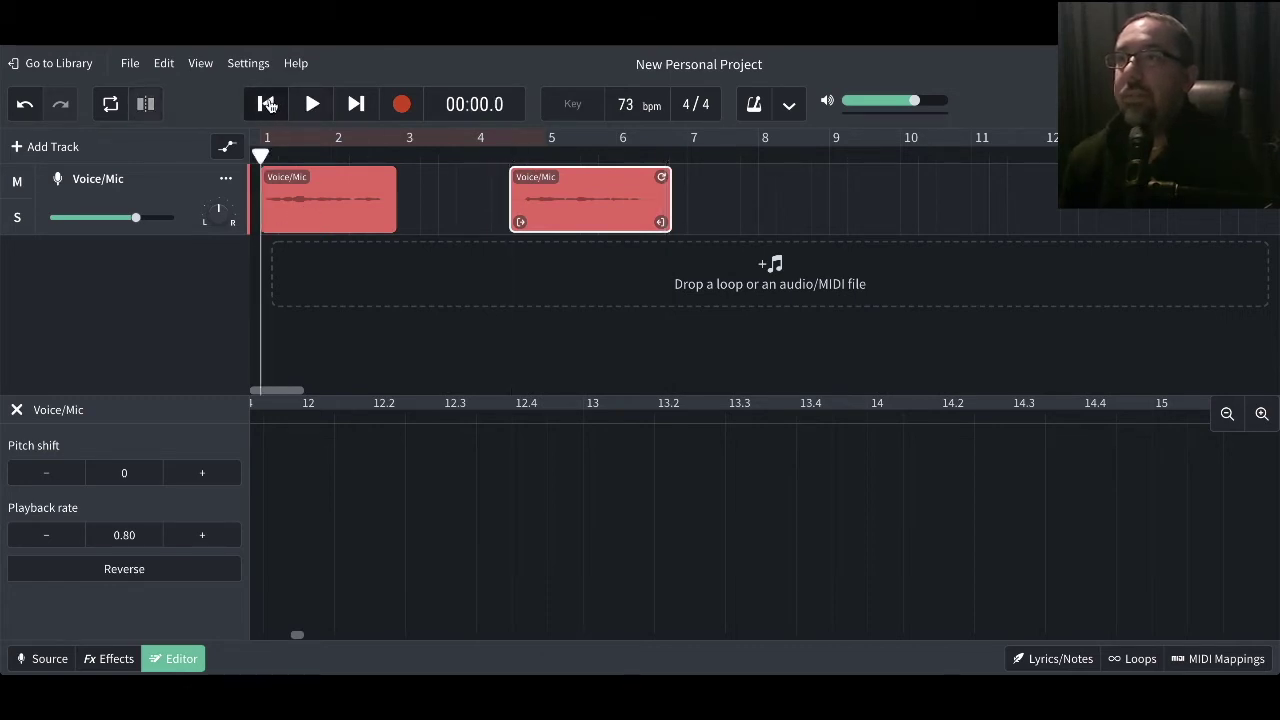
left_click(311, 104)
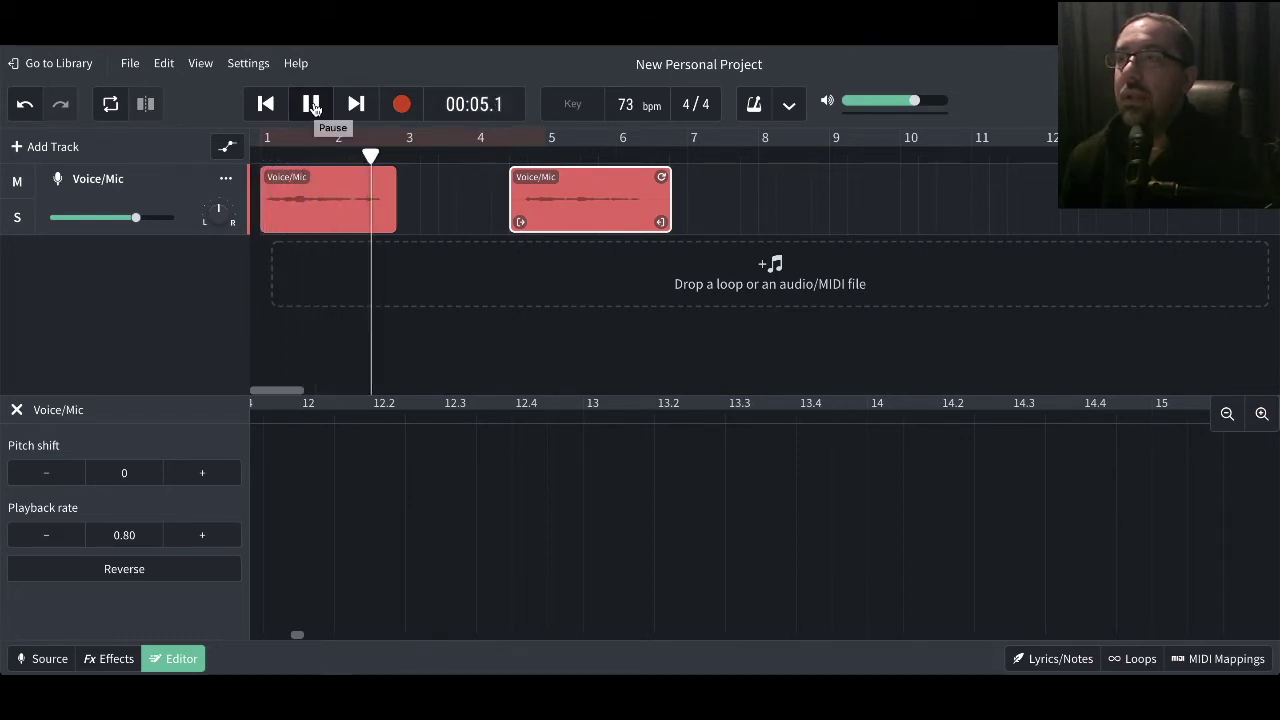
left_click(311, 104)
Reverse the first voice clip and play it back from the start of the project.
left_click(318, 194)
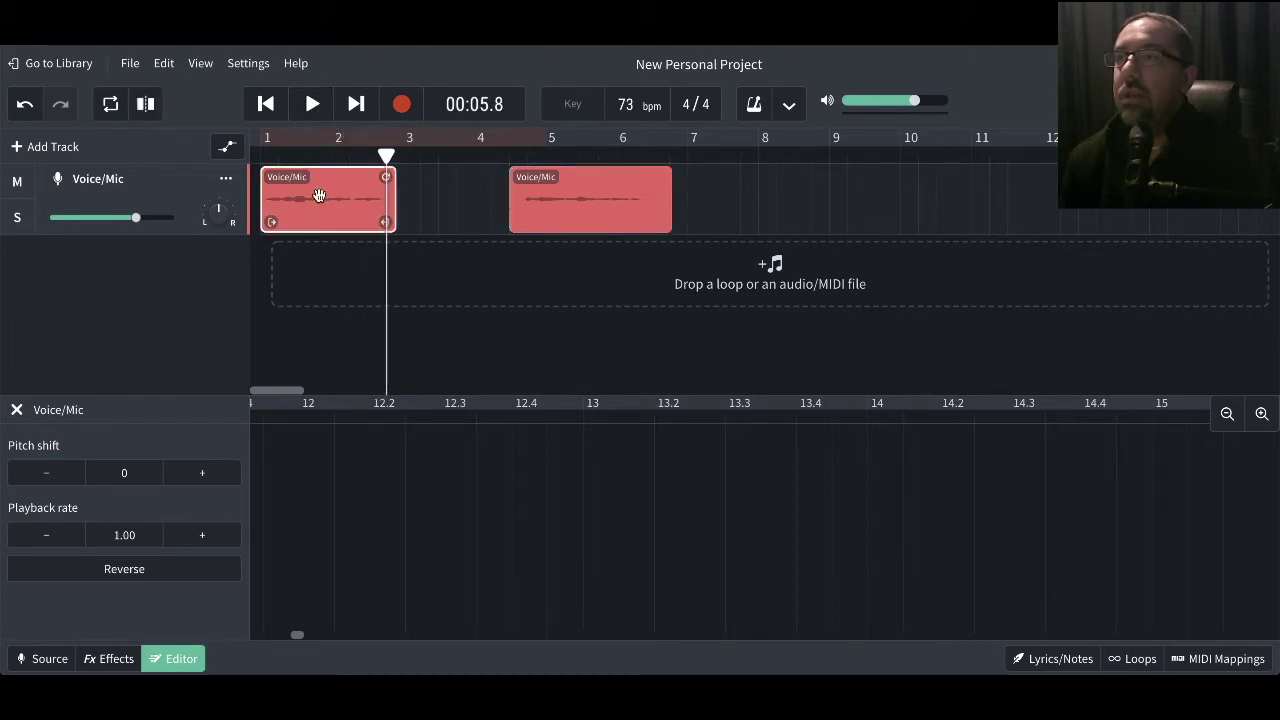
left_click(133, 576)
left_click(259, 157)
left_click(311, 104)
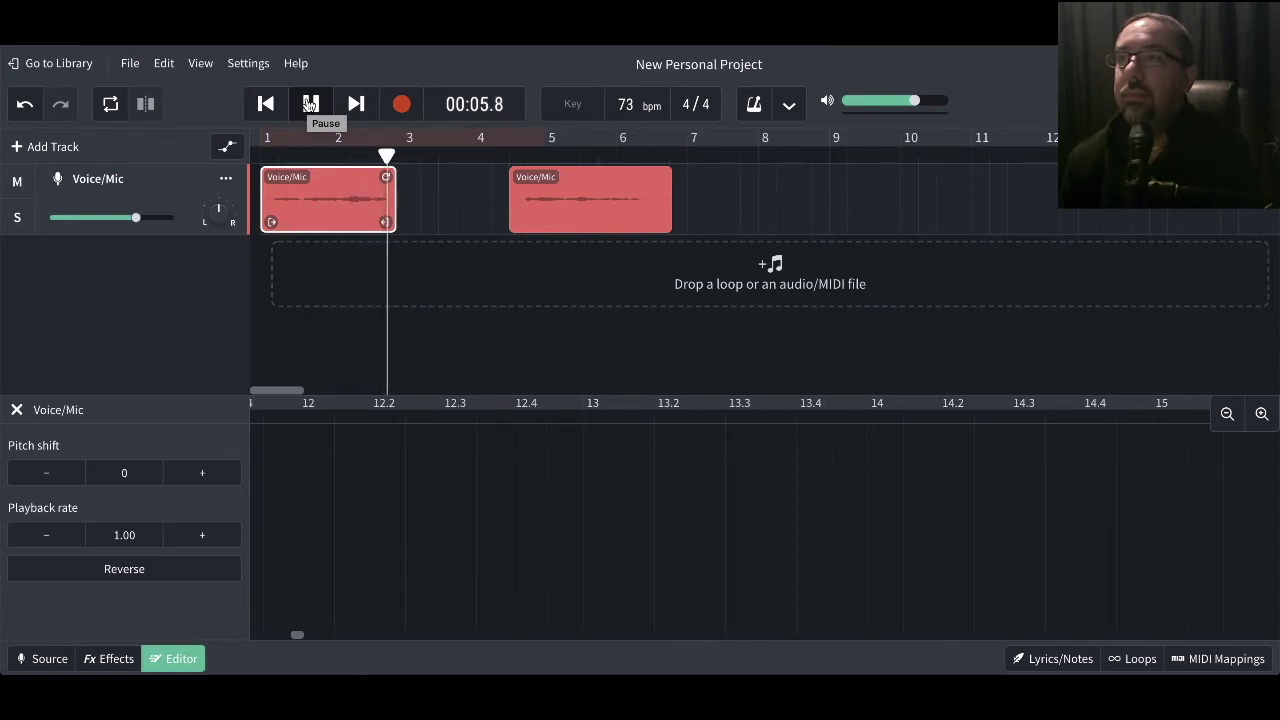
left_click(305, 105)
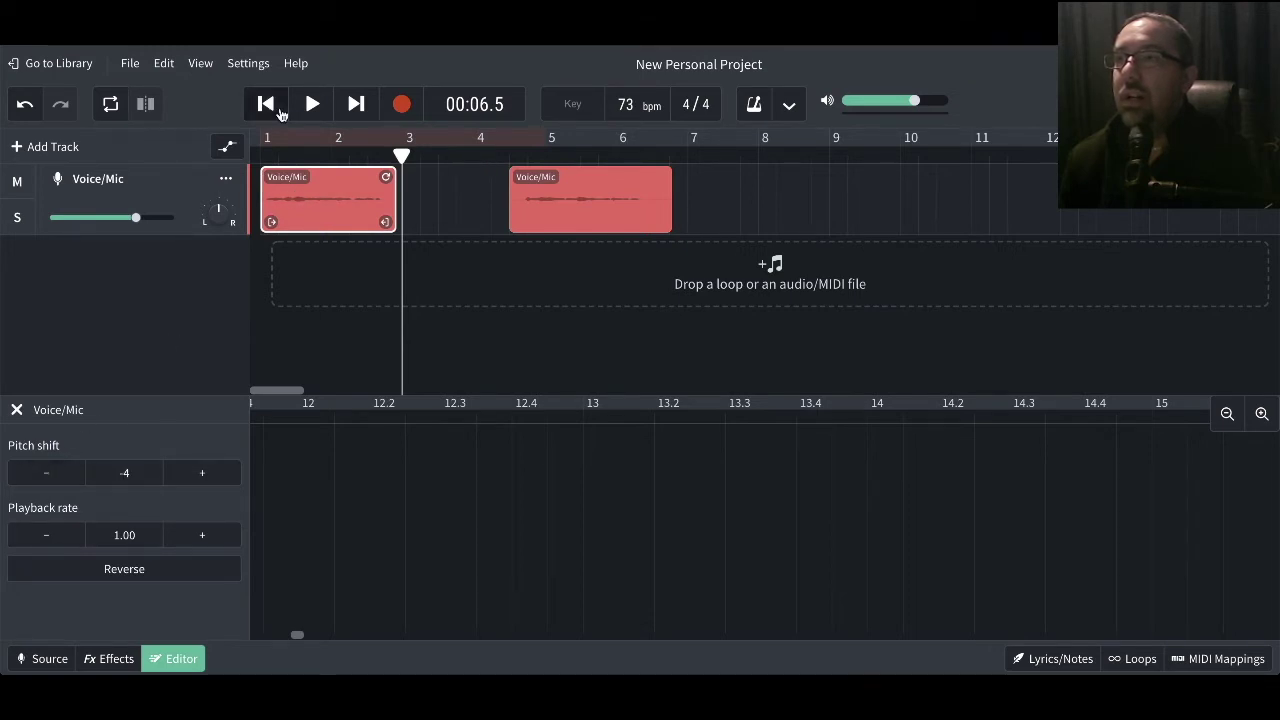
Reverse the first voice clip with its -4 pitch shift and play it back from 00:00.0.
left_click(265, 154)
left_click(113, 572)
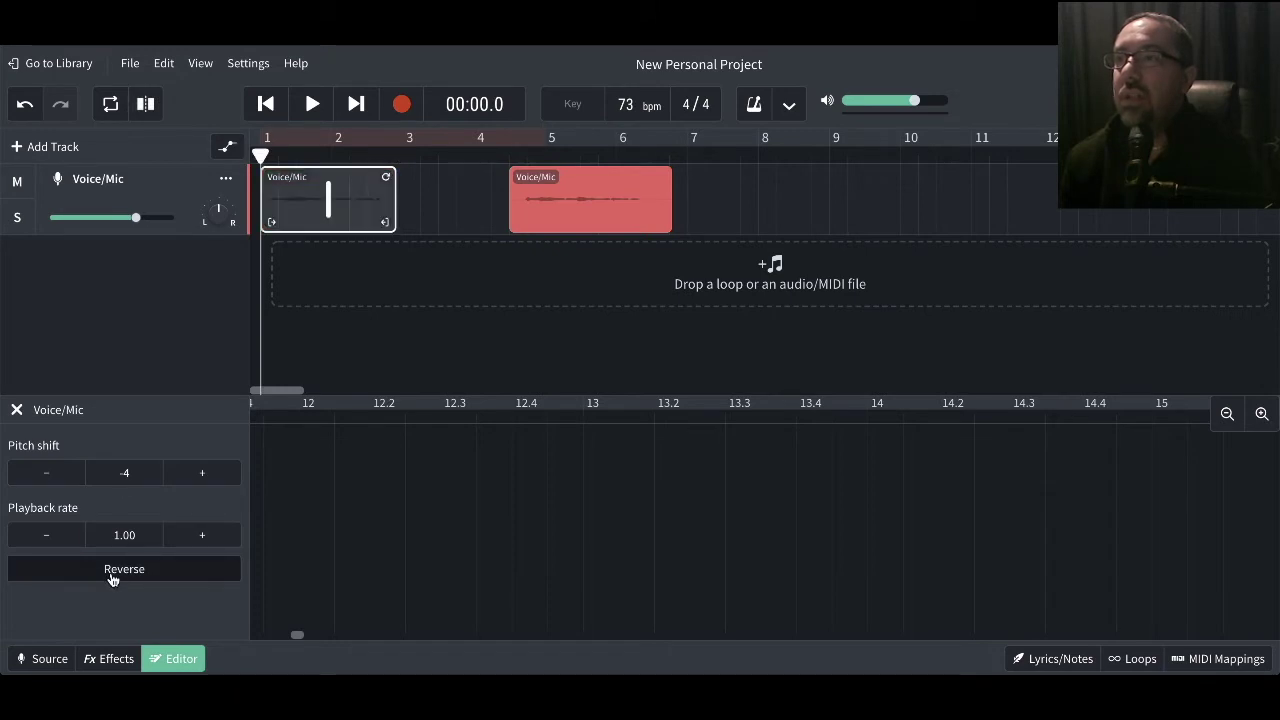
left_click(312, 104)
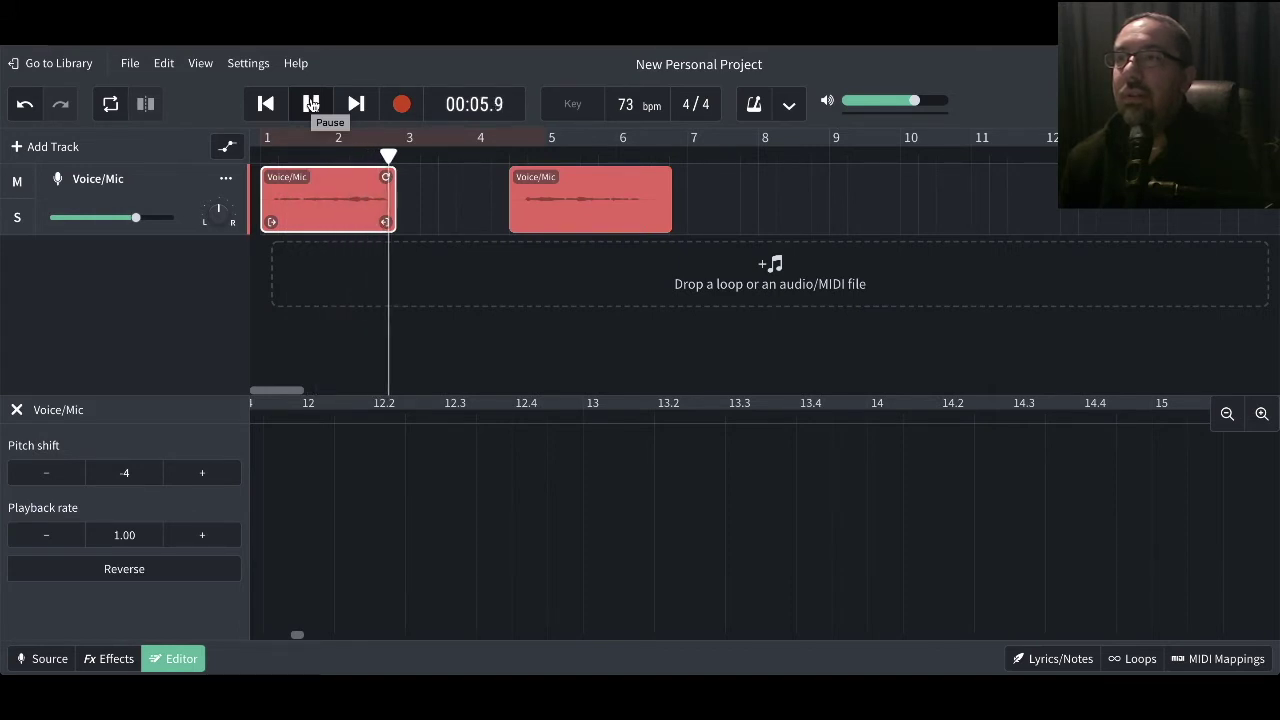
left_click(311, 104)
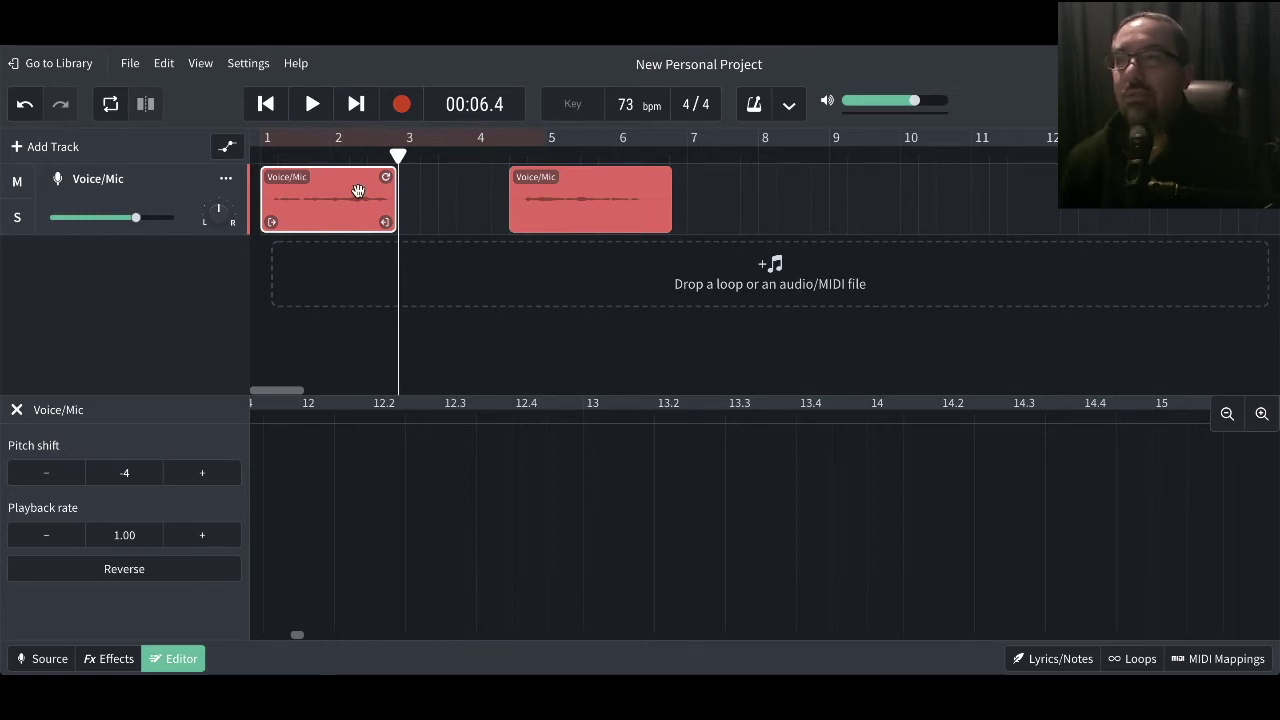
Close the clip editor and add a new Instruments track below the Voice/Mic track.
left_click(16, 411)
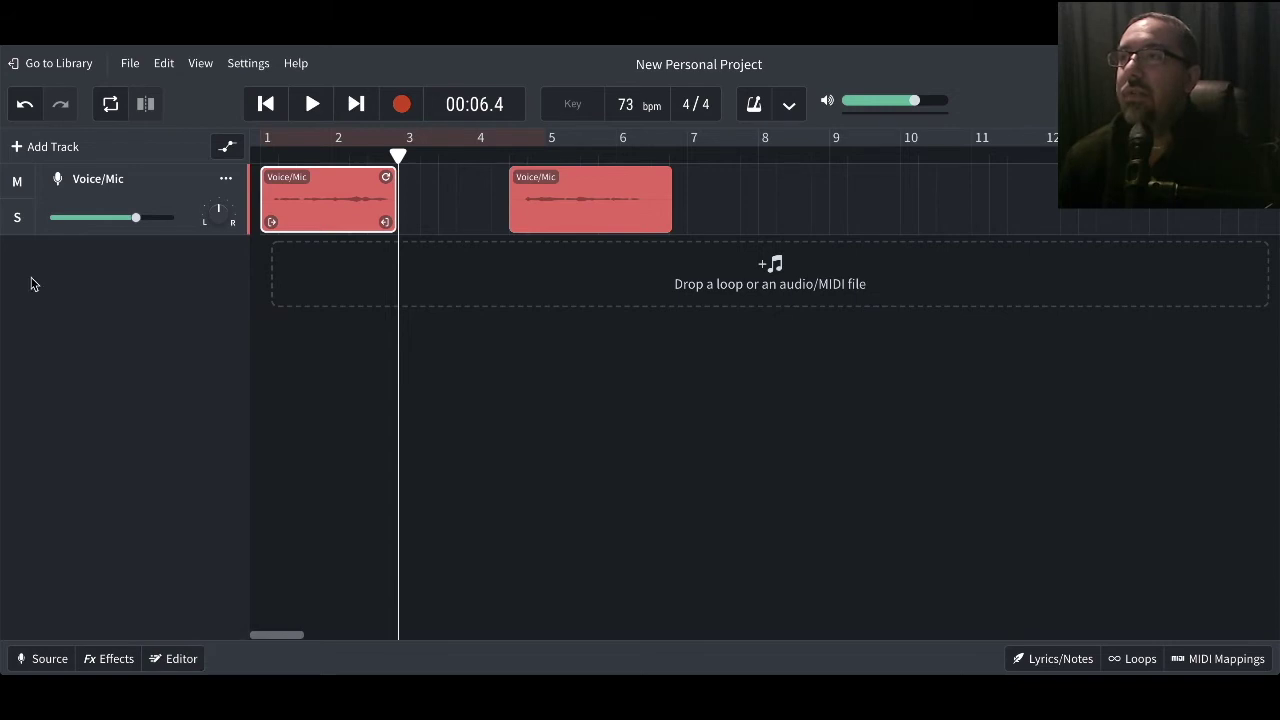
left_click(43, 147)
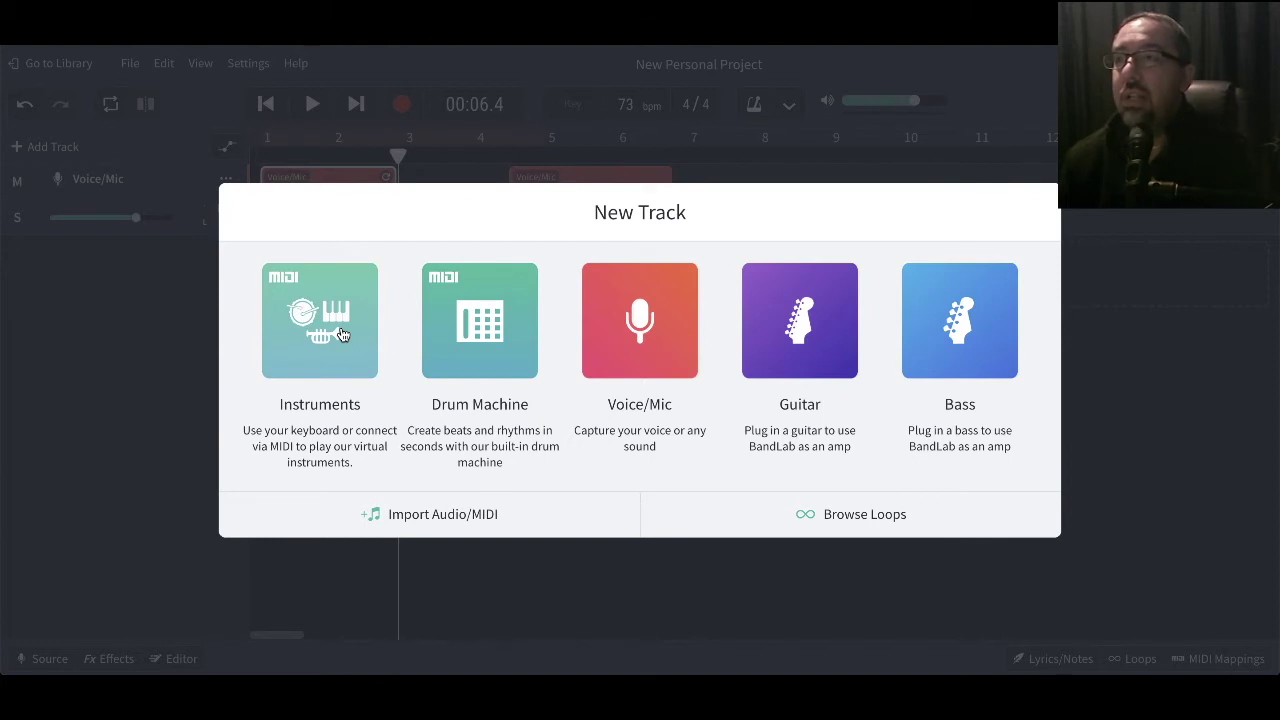
left_click(341, 333)
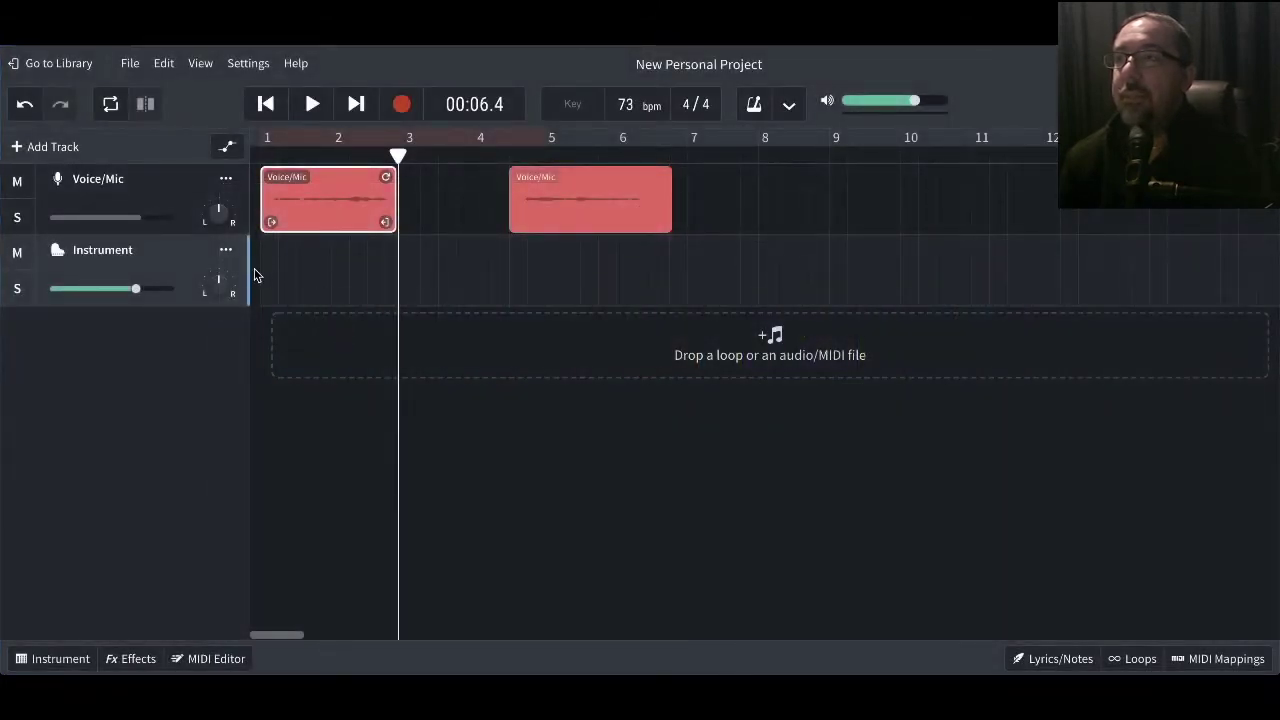
Open the new track's instrument settings and switch the instrument category to Synth Pads.
left_click(48, 658)
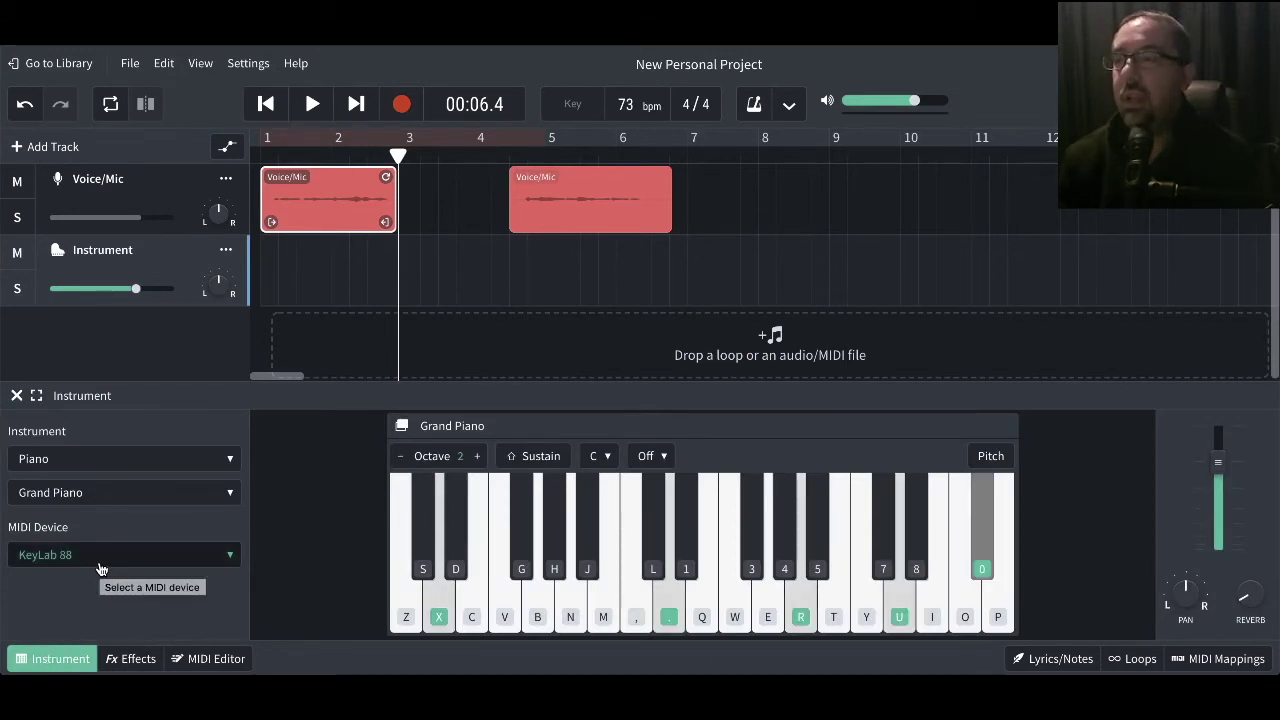
left_click(123, 460)
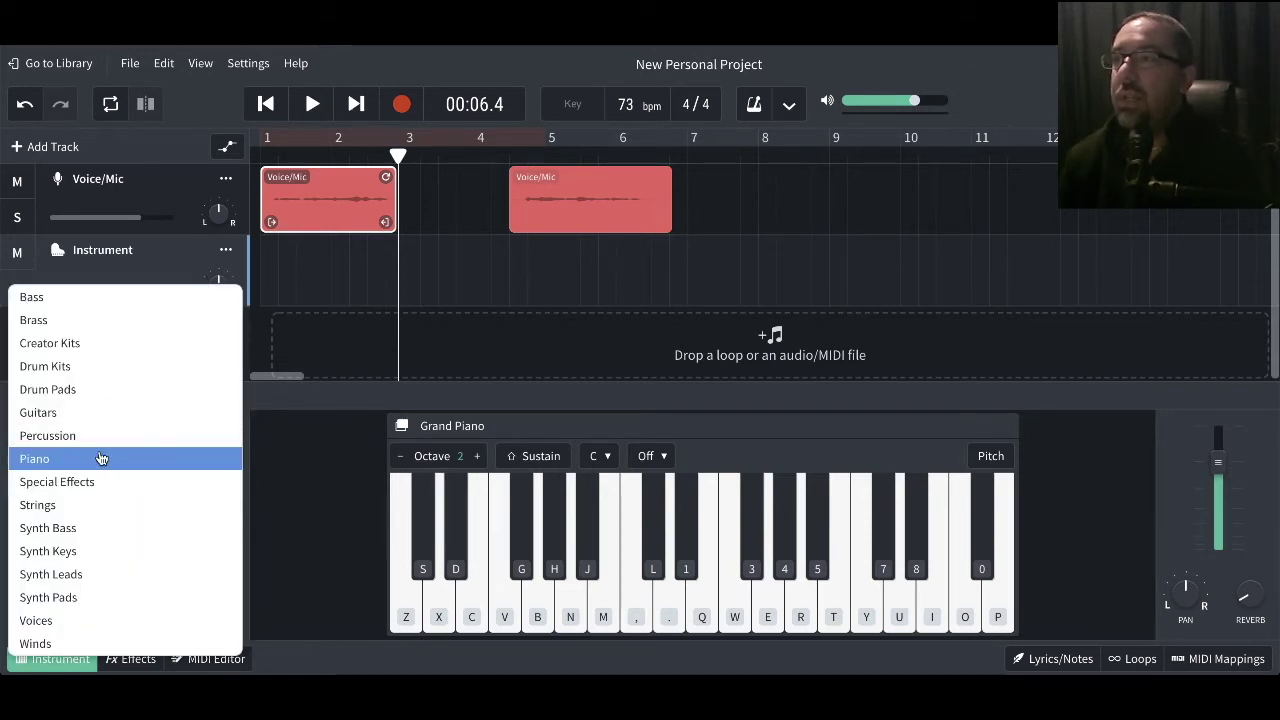
left_click(95, 597)
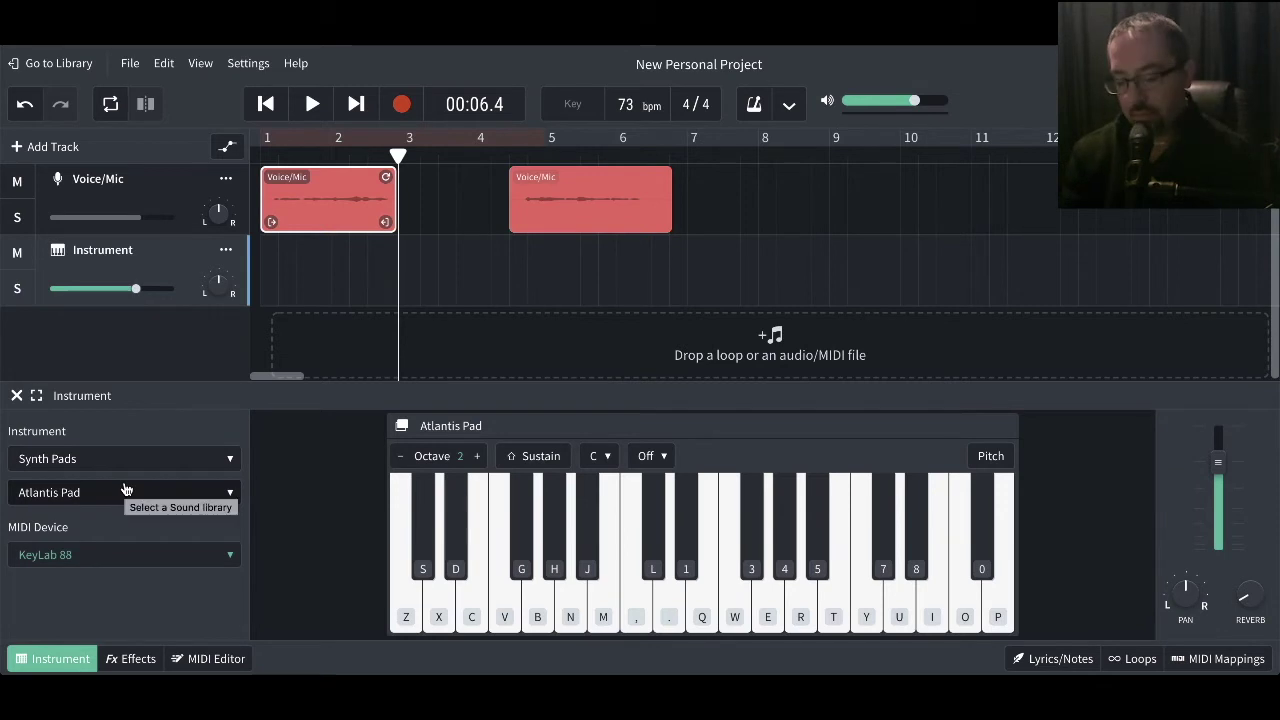
Play a few single notes to audition the Atlantis Pad sound.
key("c")
key("q")
key("t")
key("p")
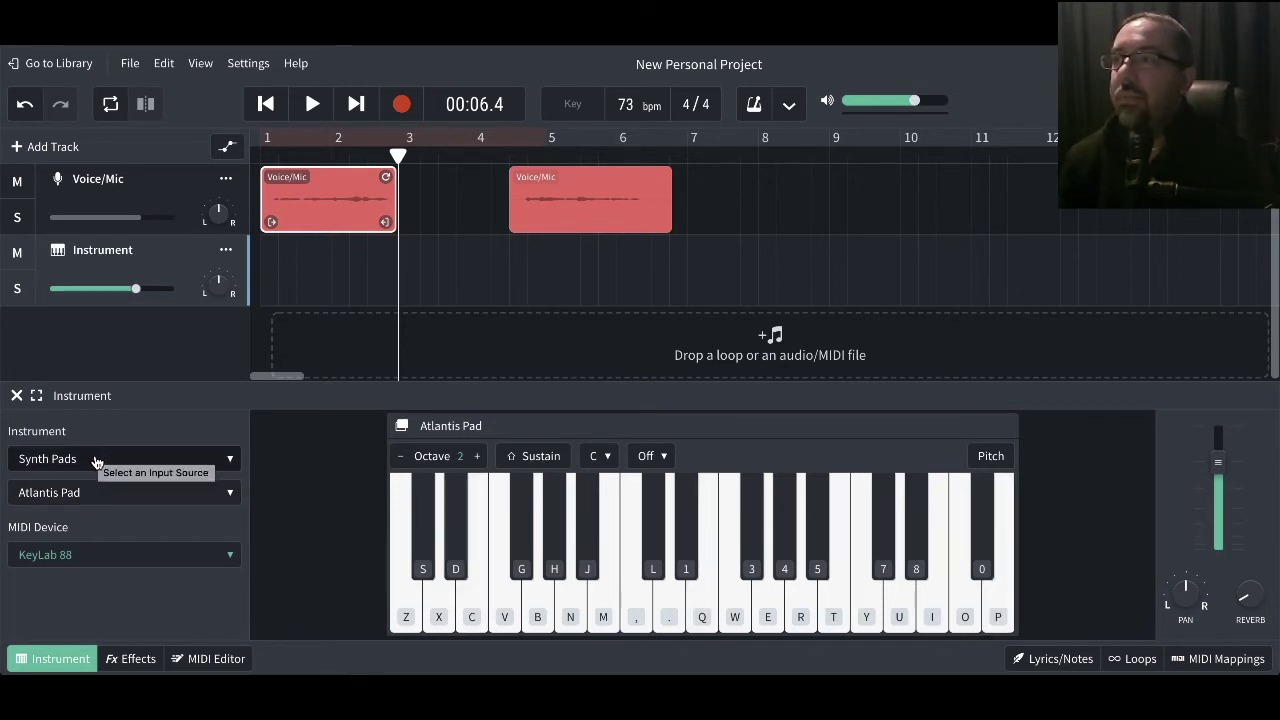
Keep the Synth Pads category, change the sound to Atmosphere Pad and raise the keyboard octave to 3.
left_click(96, 460)
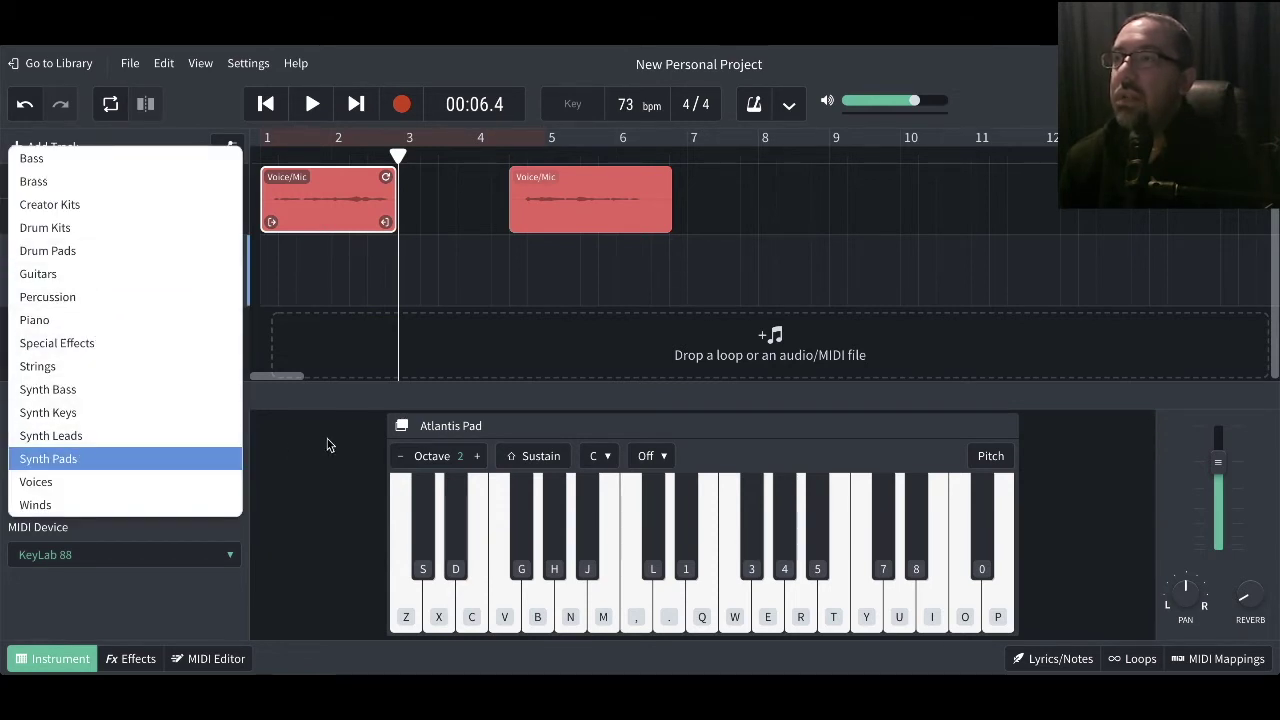
left_click(333, 398)
left_click(176, 494)
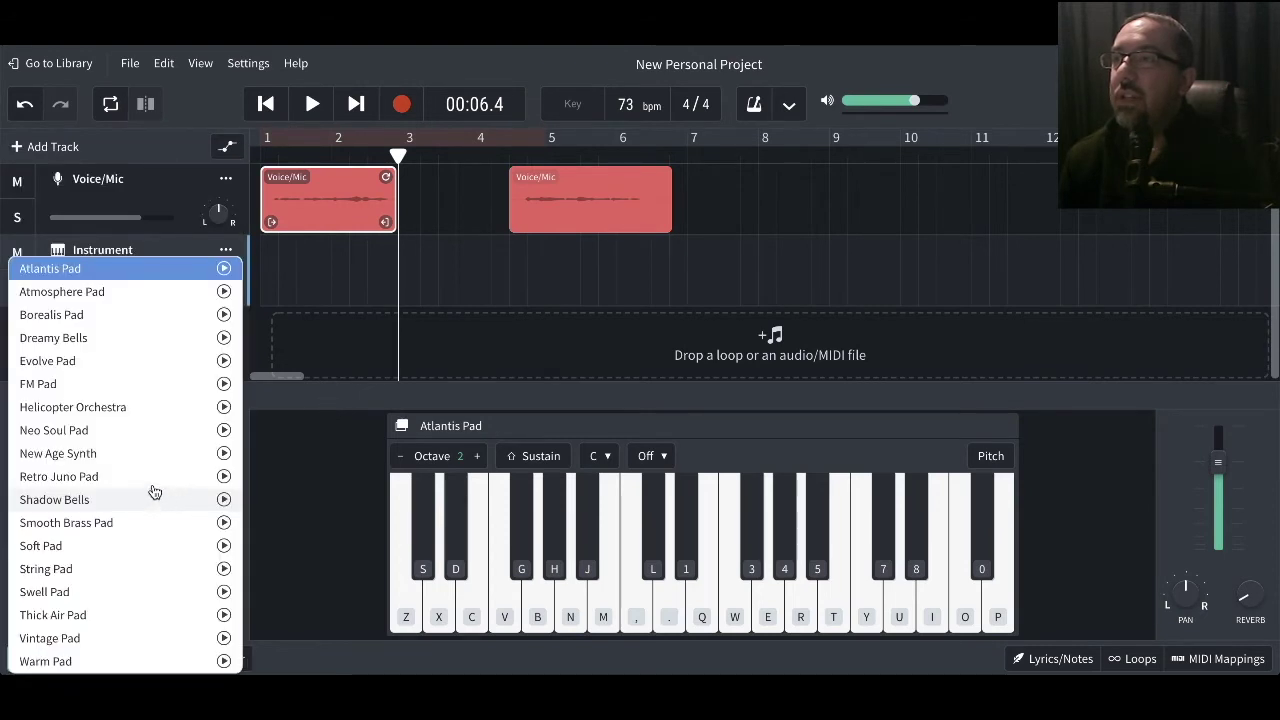
left_click(121, 292)
key("plus")
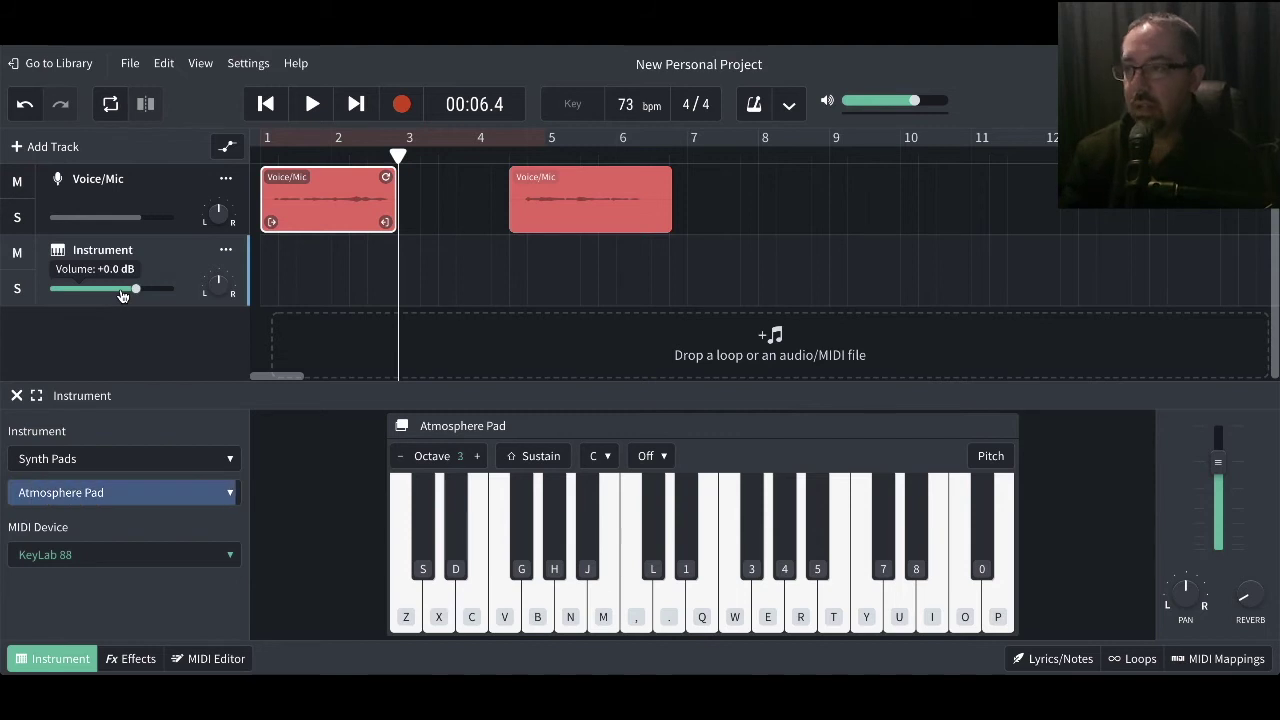
Audition the Atmosphere Pad with a few notes and lower the instrument track's volume slightly.
key("m")
key("q")
key("c")
key("e")
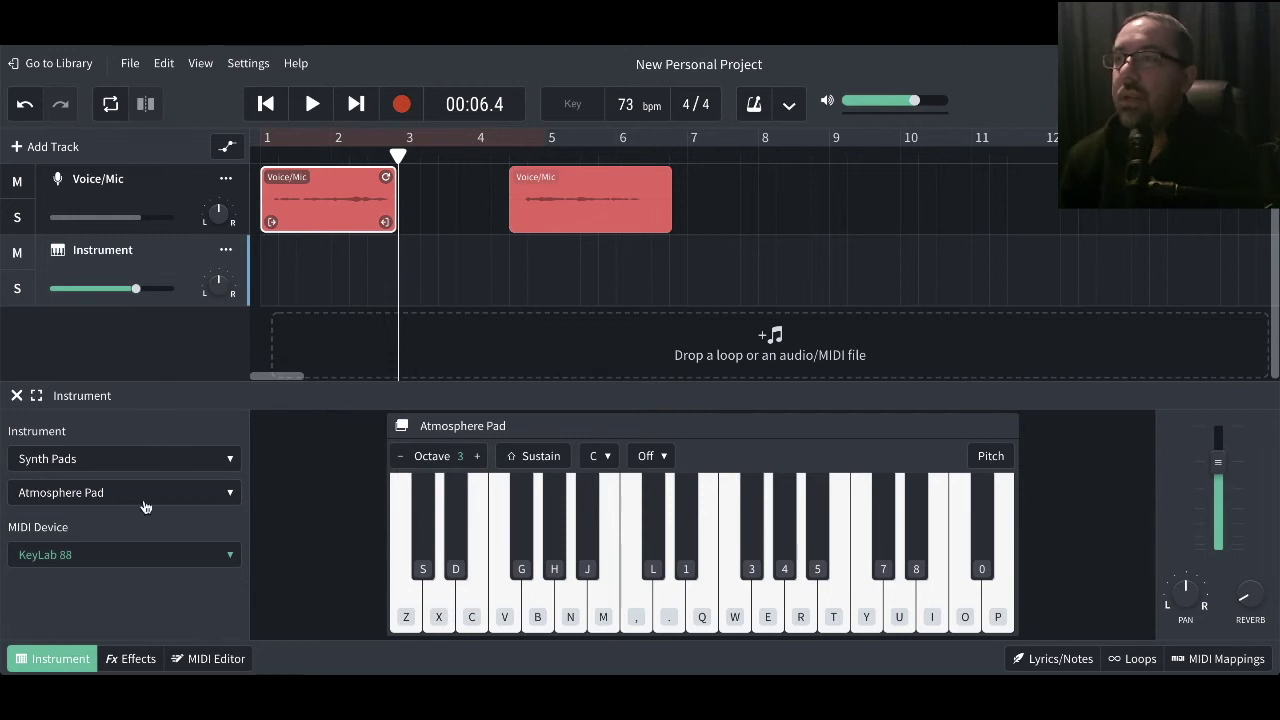
mouse_move(1226, 469)
left_click_drag(1222, 469, 1220, 463)
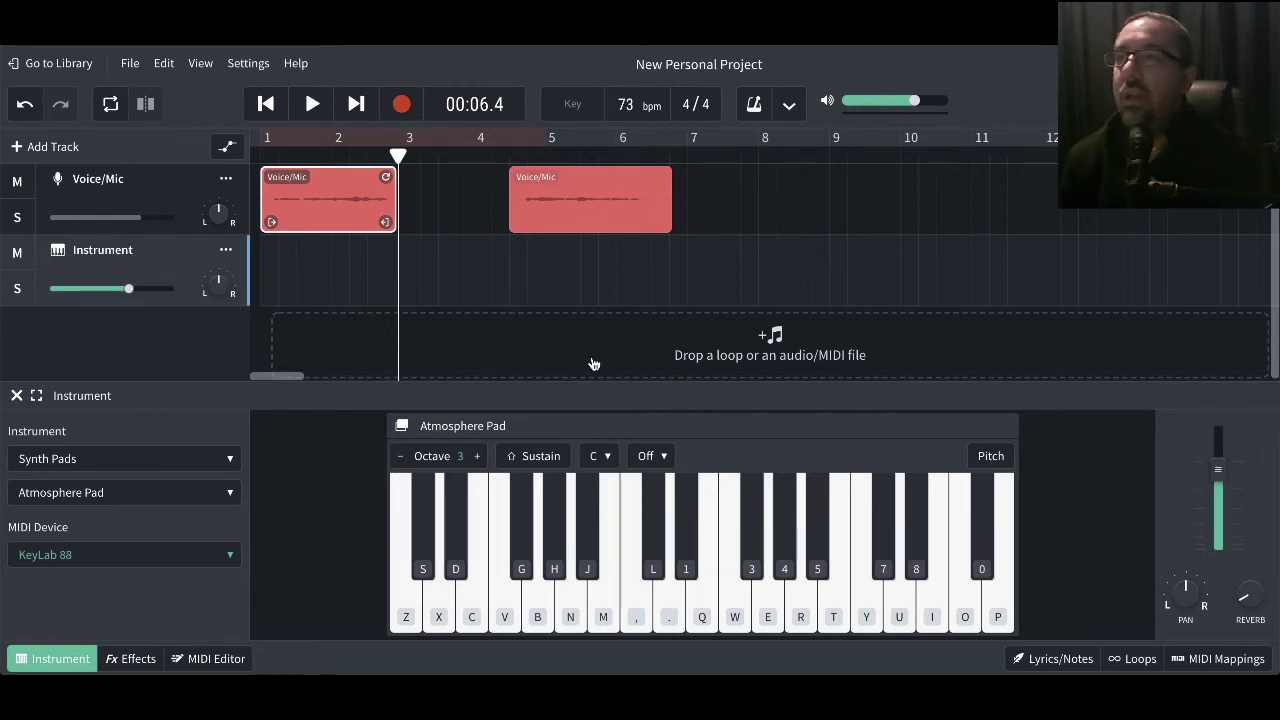
Mute the Voice/Mic track and record a few held chords on the Instrument track from the project start.
left_click(264, 100)
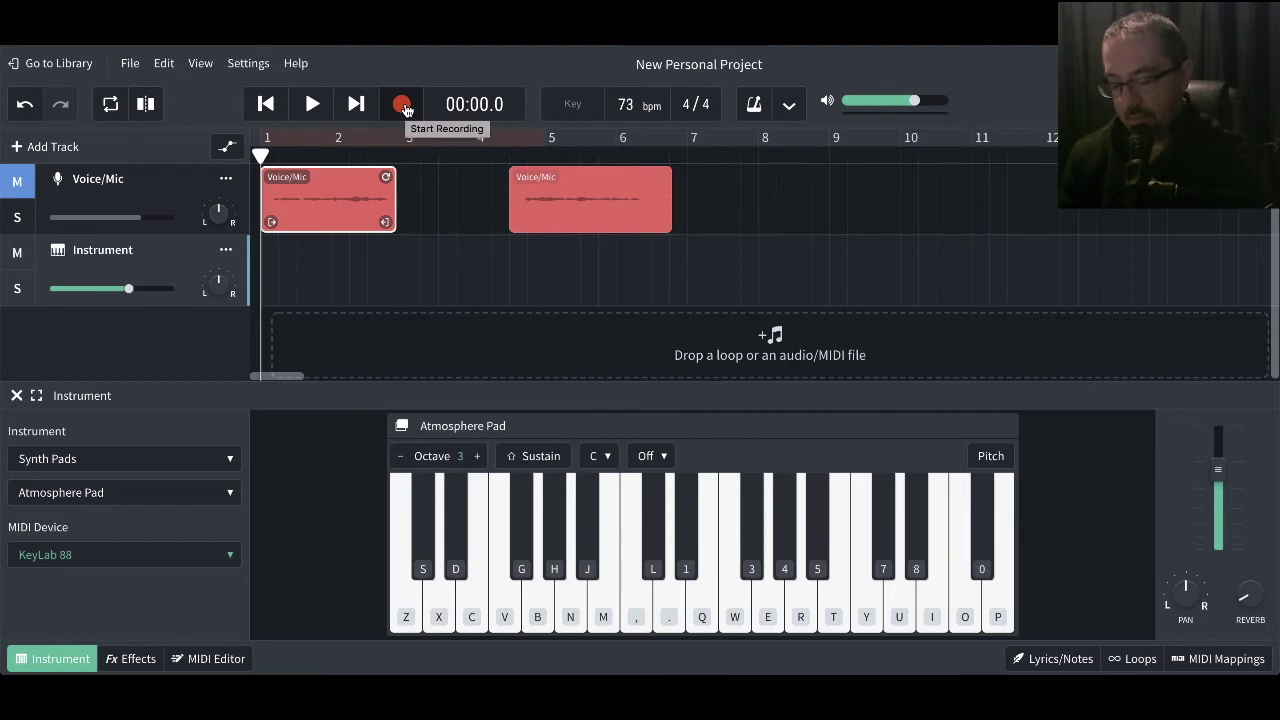
left_click(403, 105)
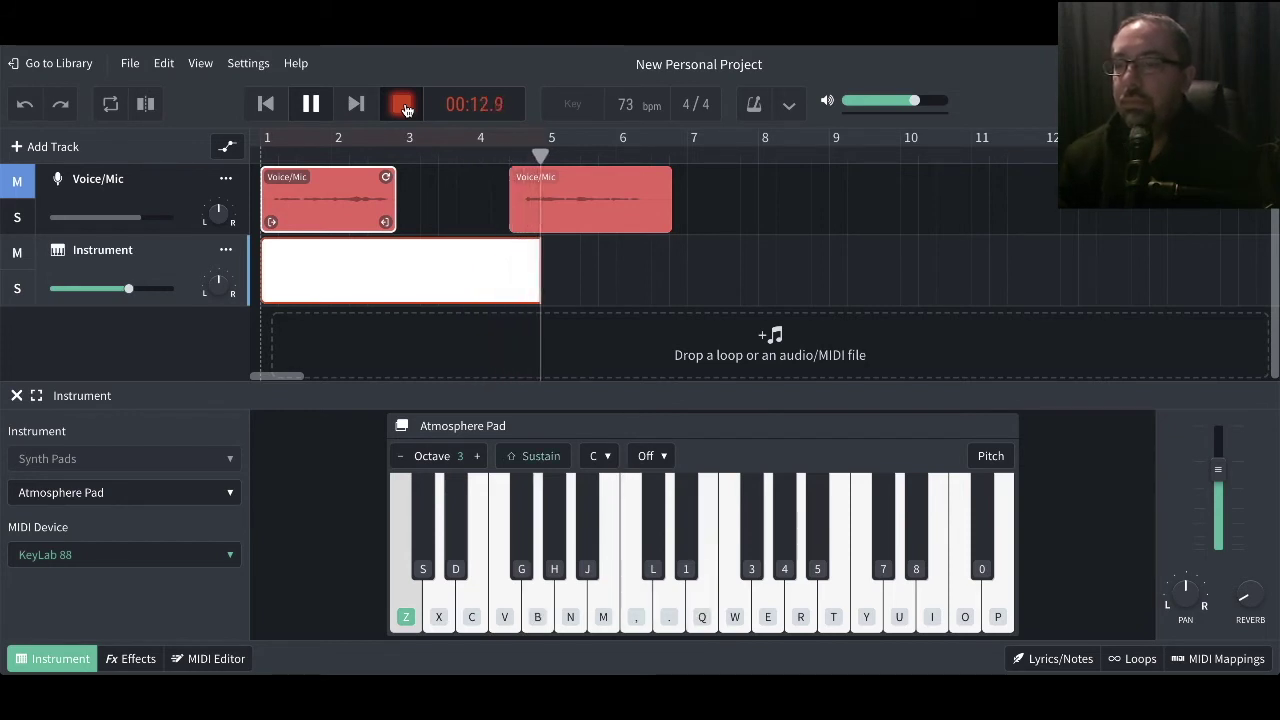
left_click(406, 110)
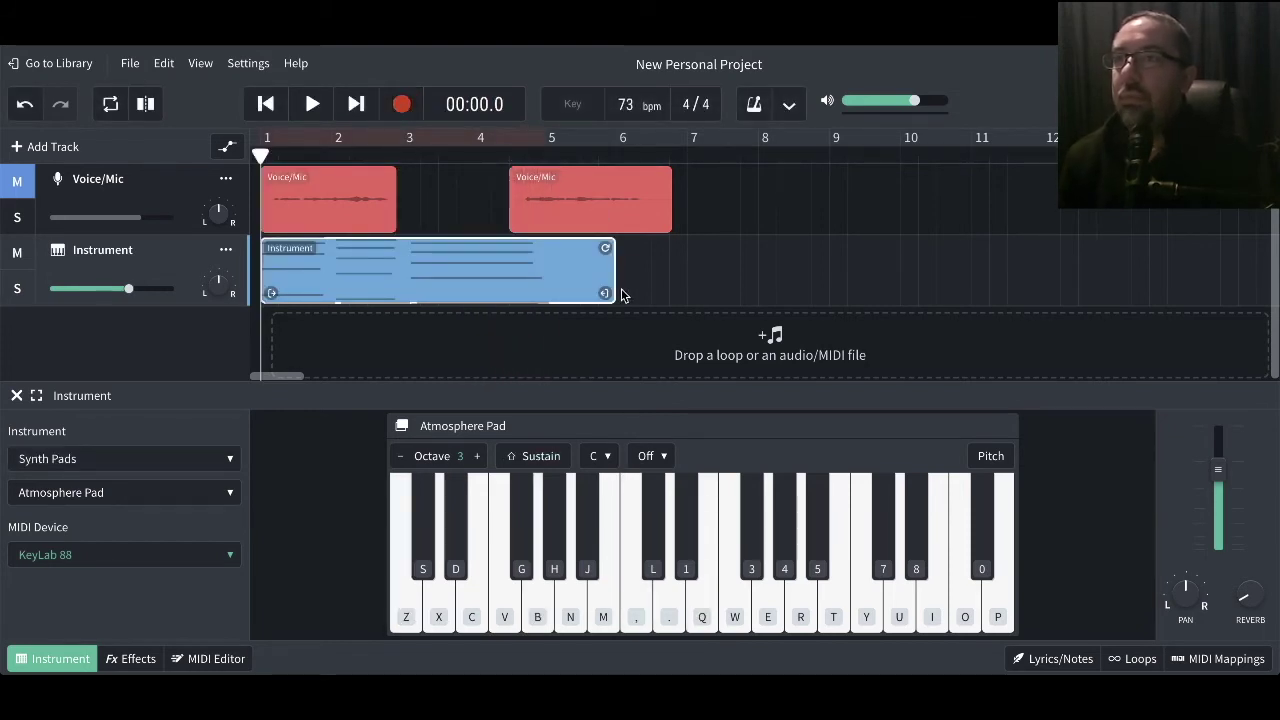
Trim the end of the recorded Instrument clip back to bar 5 and play it from the project start.
left_click_drag(607, 292, 536, 292)
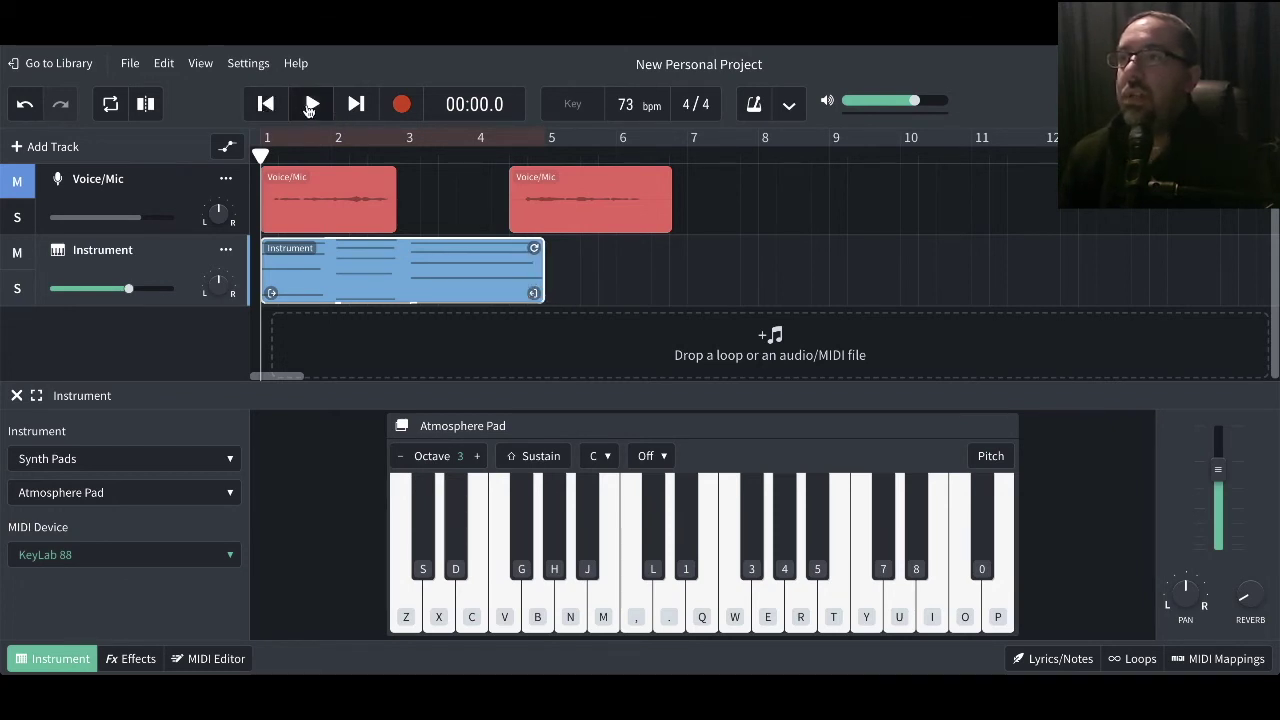
left_click(313, 106)
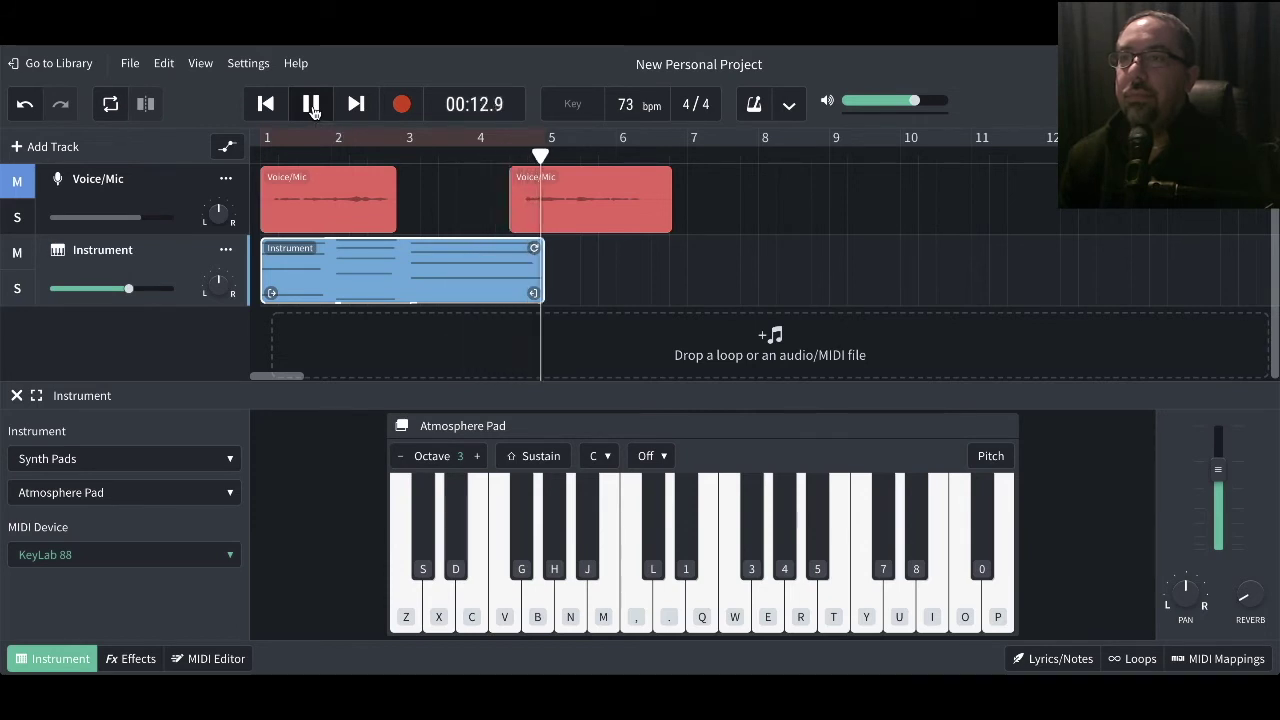
left_click(313, 108)
left_click(266, 104)
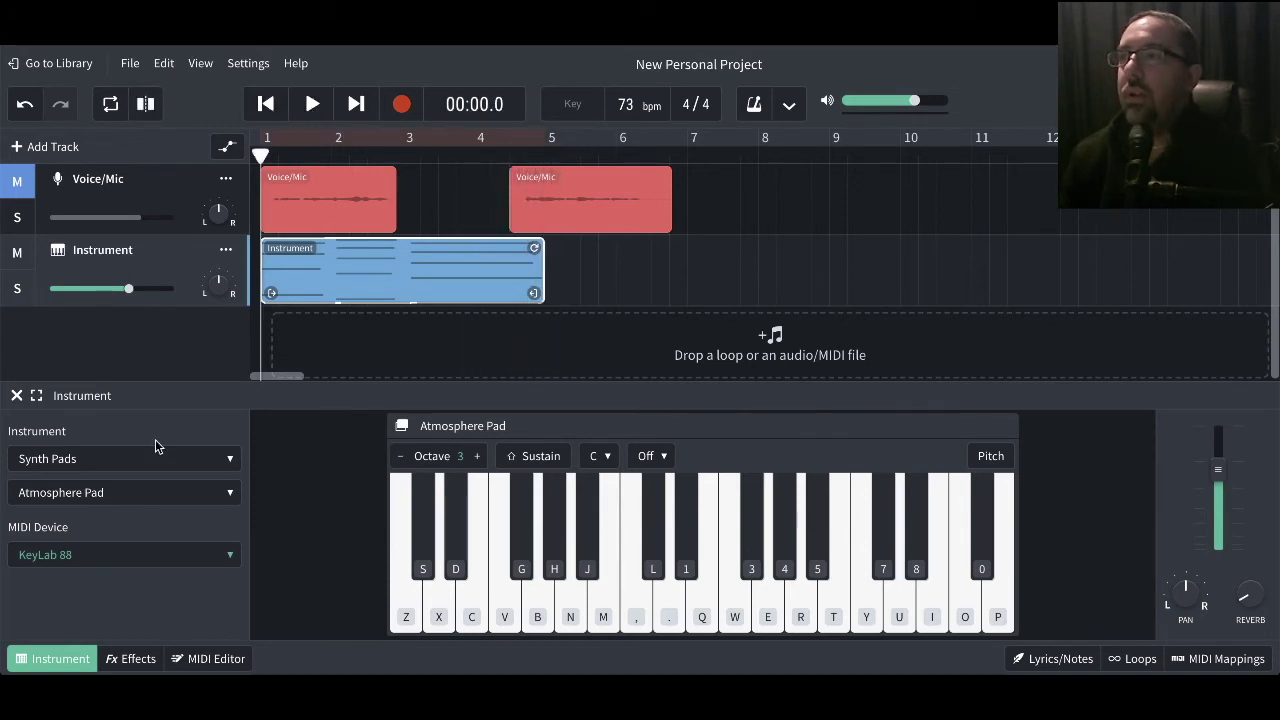
Open the Instrument clip in the MIDI Editor and look through its recorded notes.
left_click(217, 659)
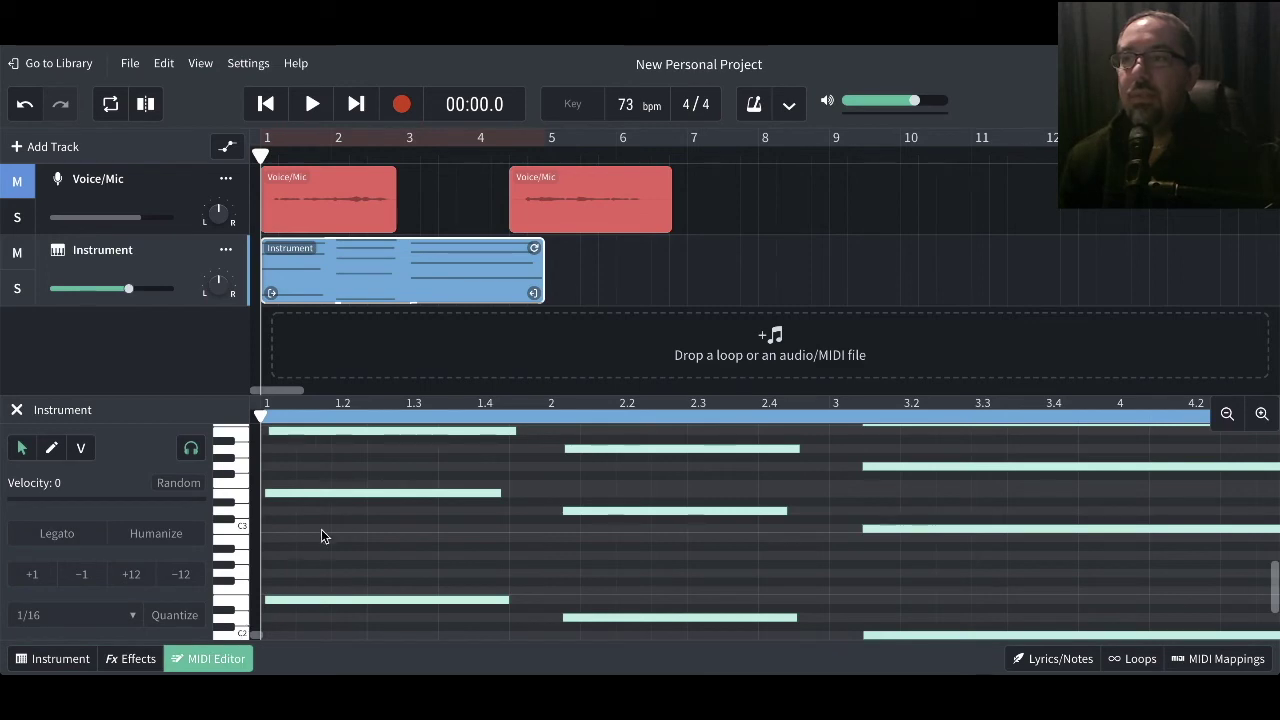
scroll(415, 530, "right", 5)
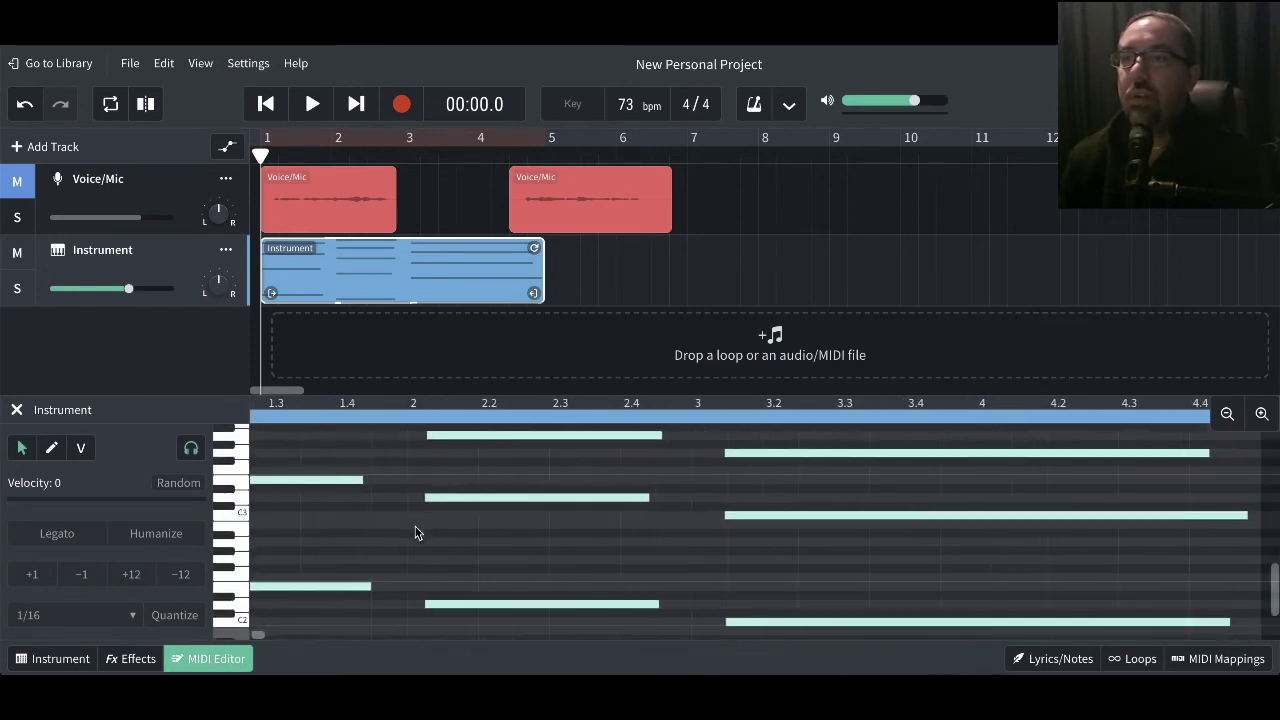
scroll(415, 532, "right", 2)
scroll(415, 532, "left", 6)
scroll(415, 532, "up", 6)
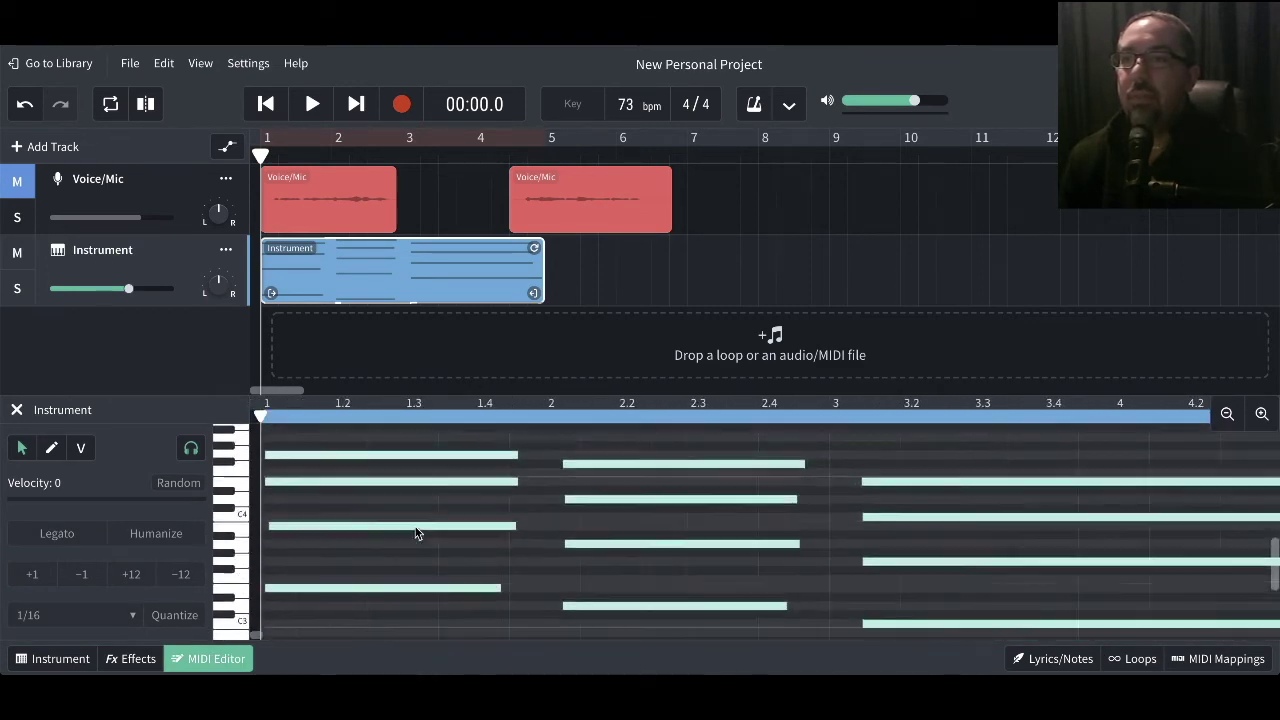
scroll(415, 532, "down", 3)
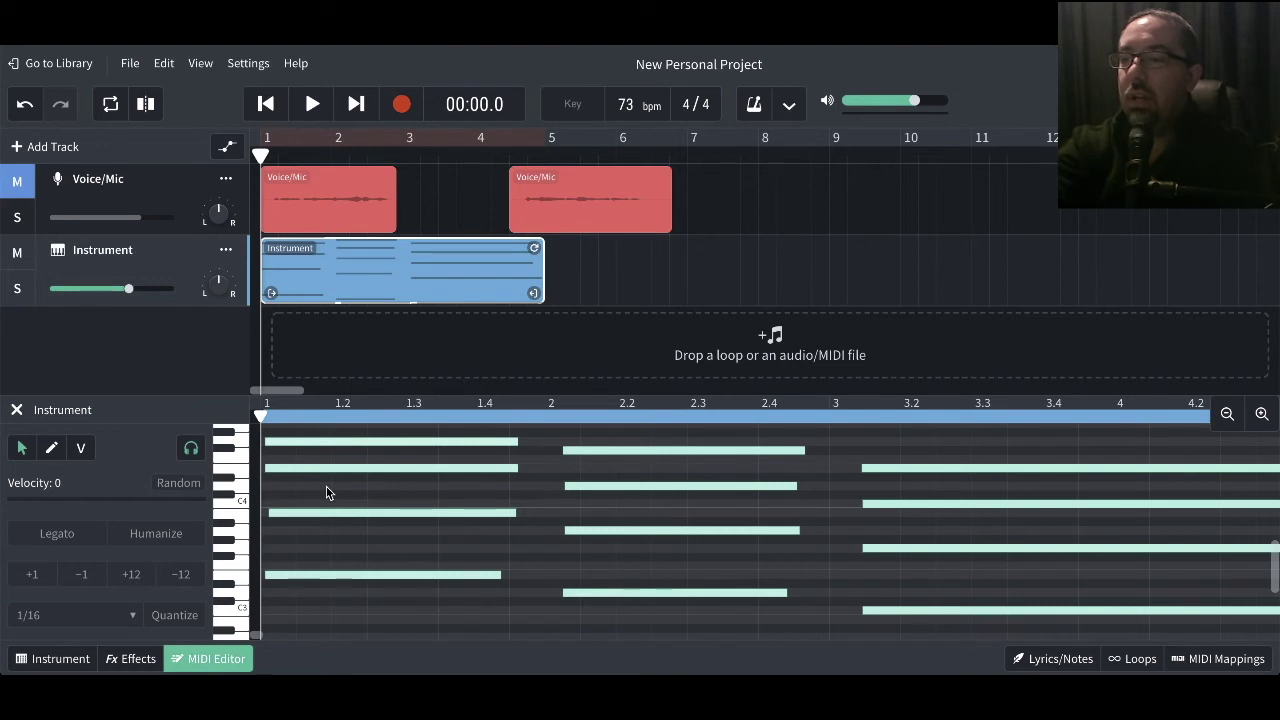
Transpose all notes of the Instrument clip down one semitone and play the clip from the start.
key("ctrl+a")
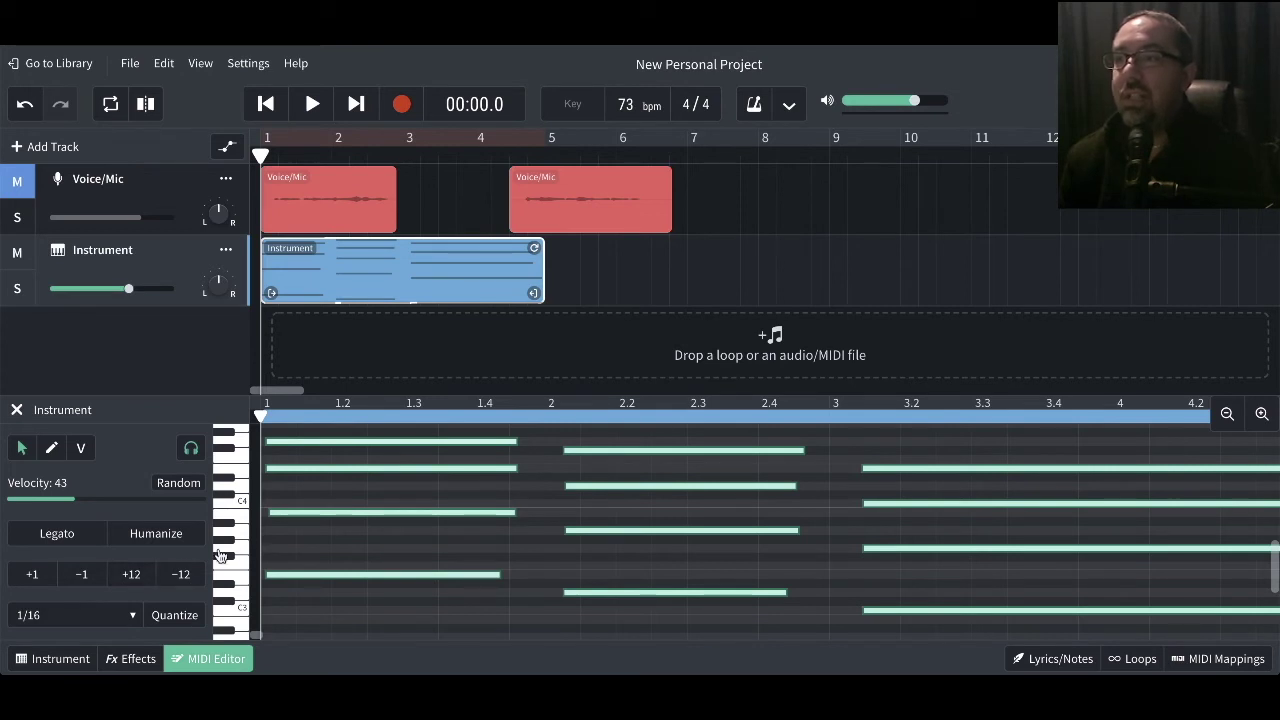
left_click(83, 582)
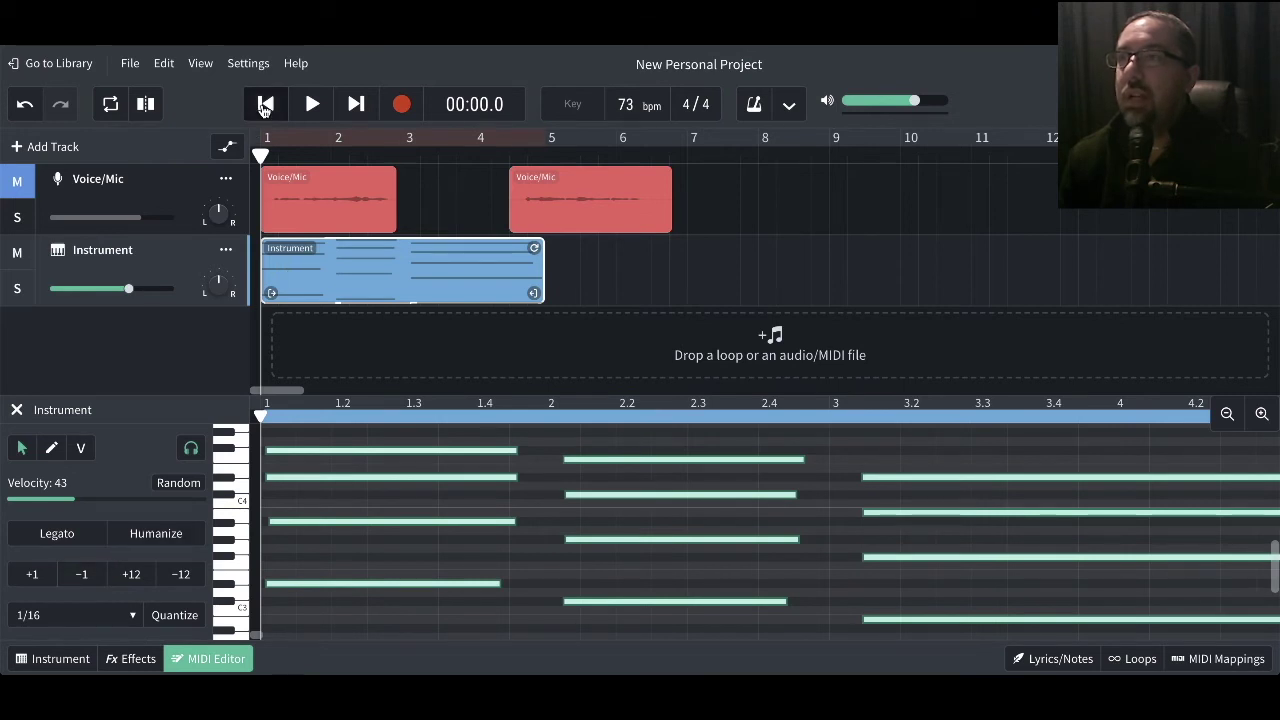
left_click(312, 105)
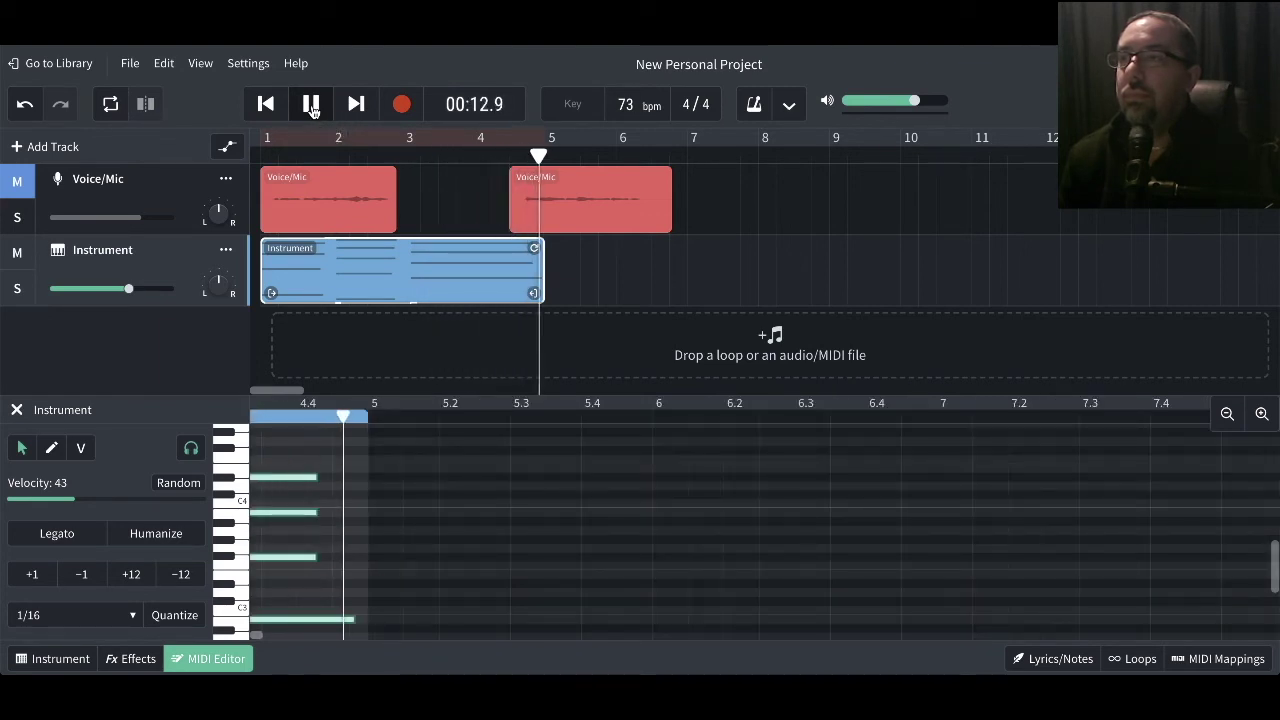
key("space")
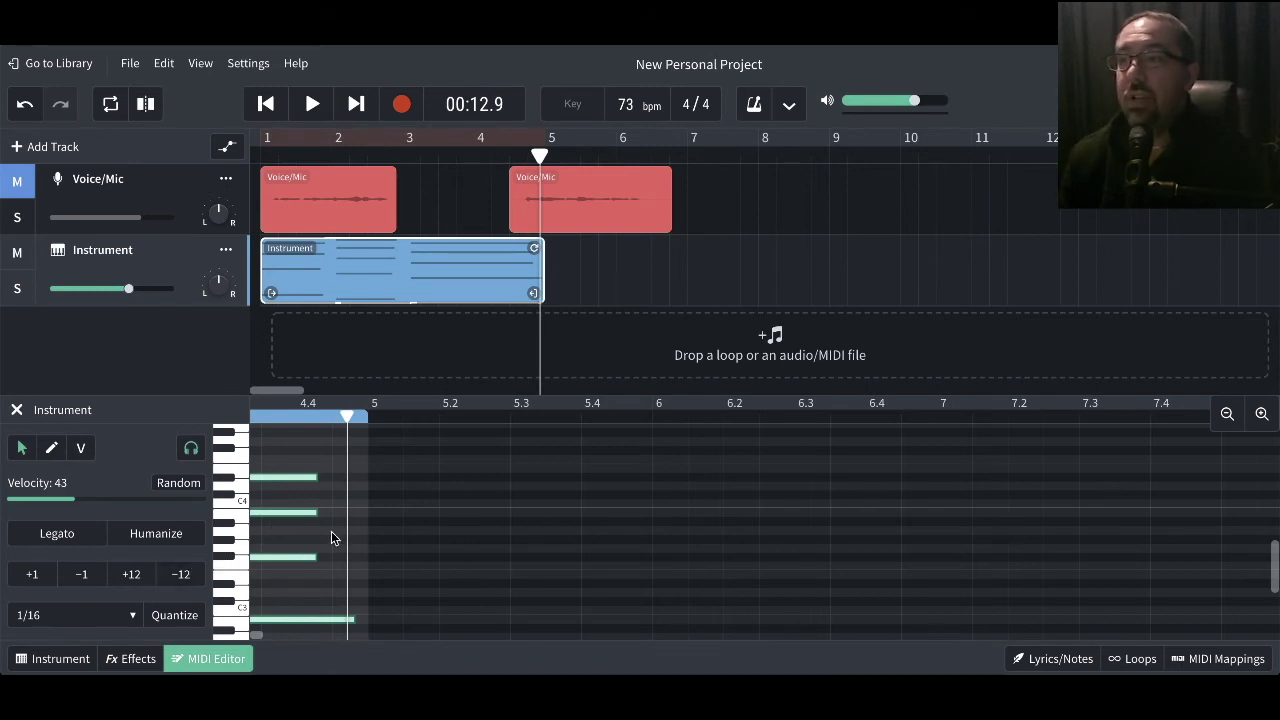
Lower the selected chord notes by another semitone and listen to the clip again from 00:00.0.
scroll(331, 531, "left", 5)
scroll(331, 531, "left", 2)
scroll(331, 531, "up", 2)
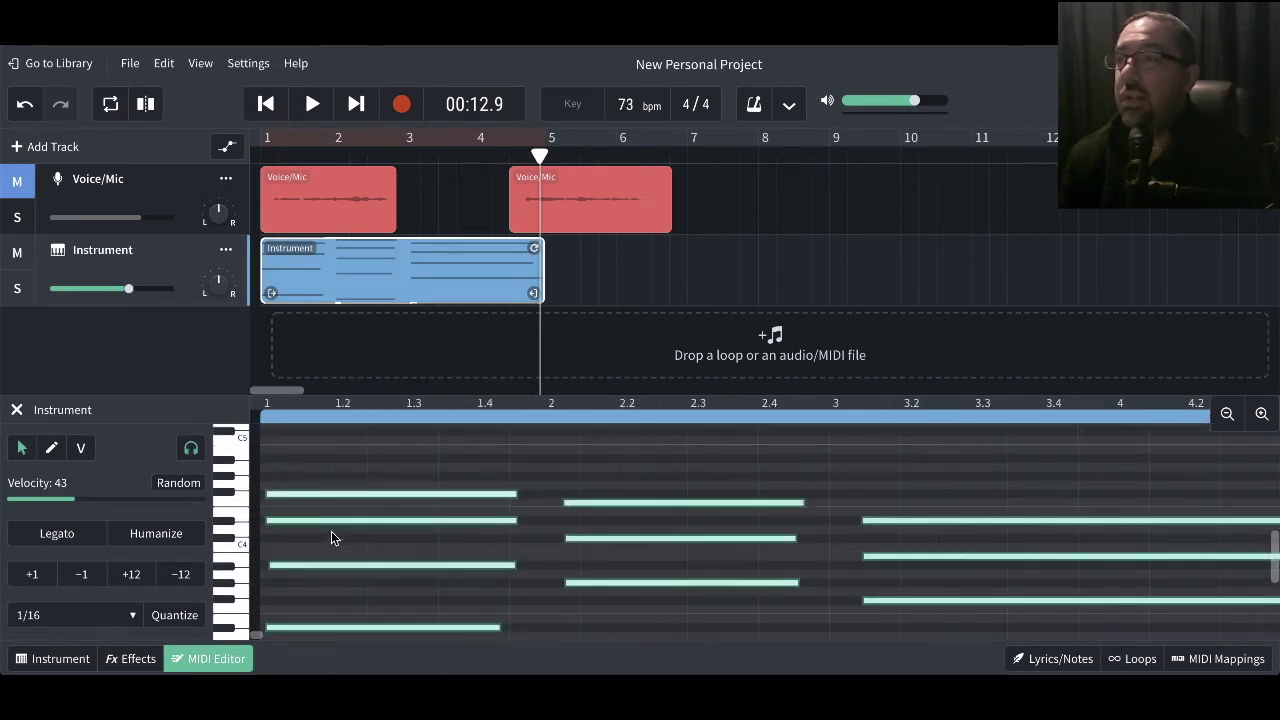
left_click(80, 577)
left_click(265, 105)
left_click(311, 104)
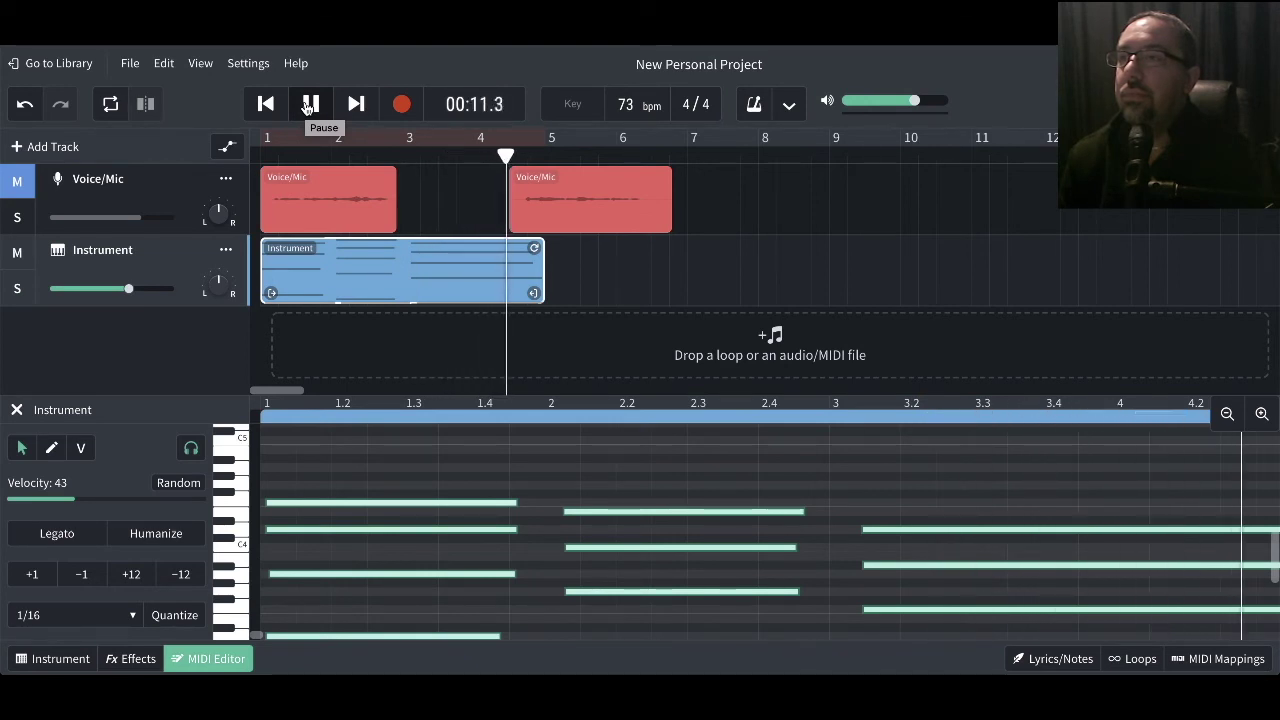
left_click(310, 104)
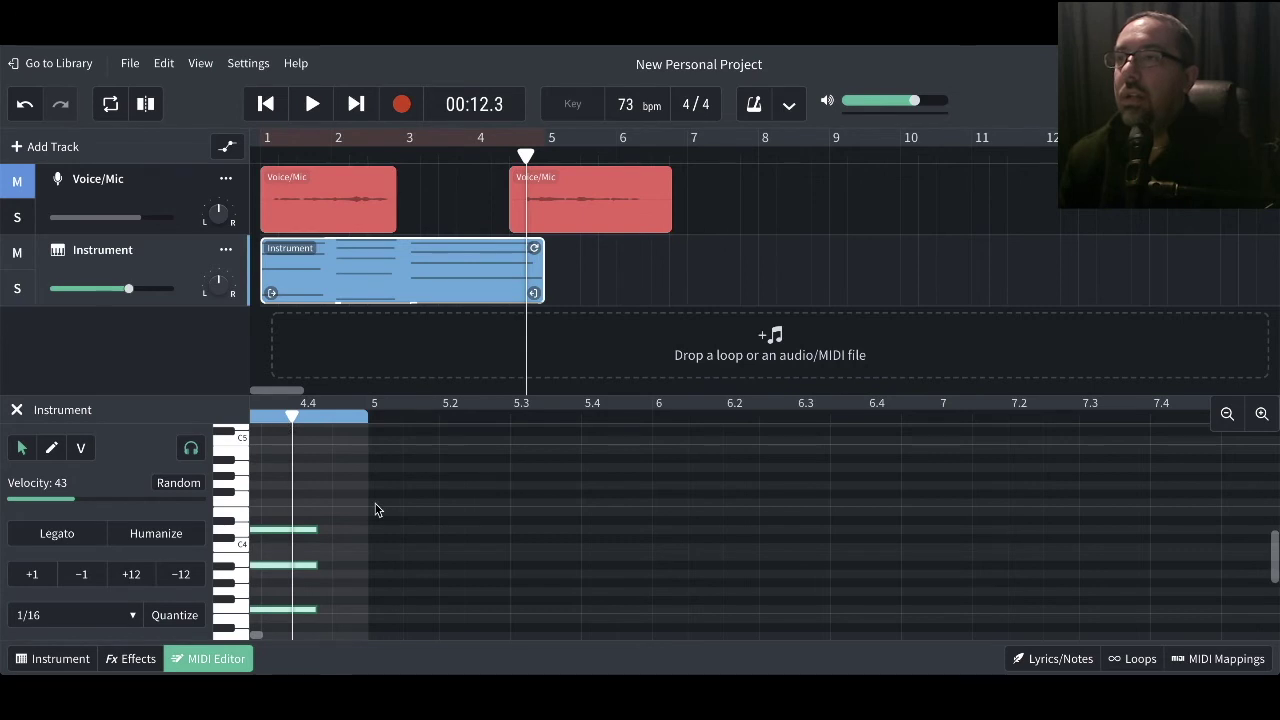
Transpose the selected notes up three semitones and play the Instrument clip back from the start.
scroll(375, 510, "left", 5)
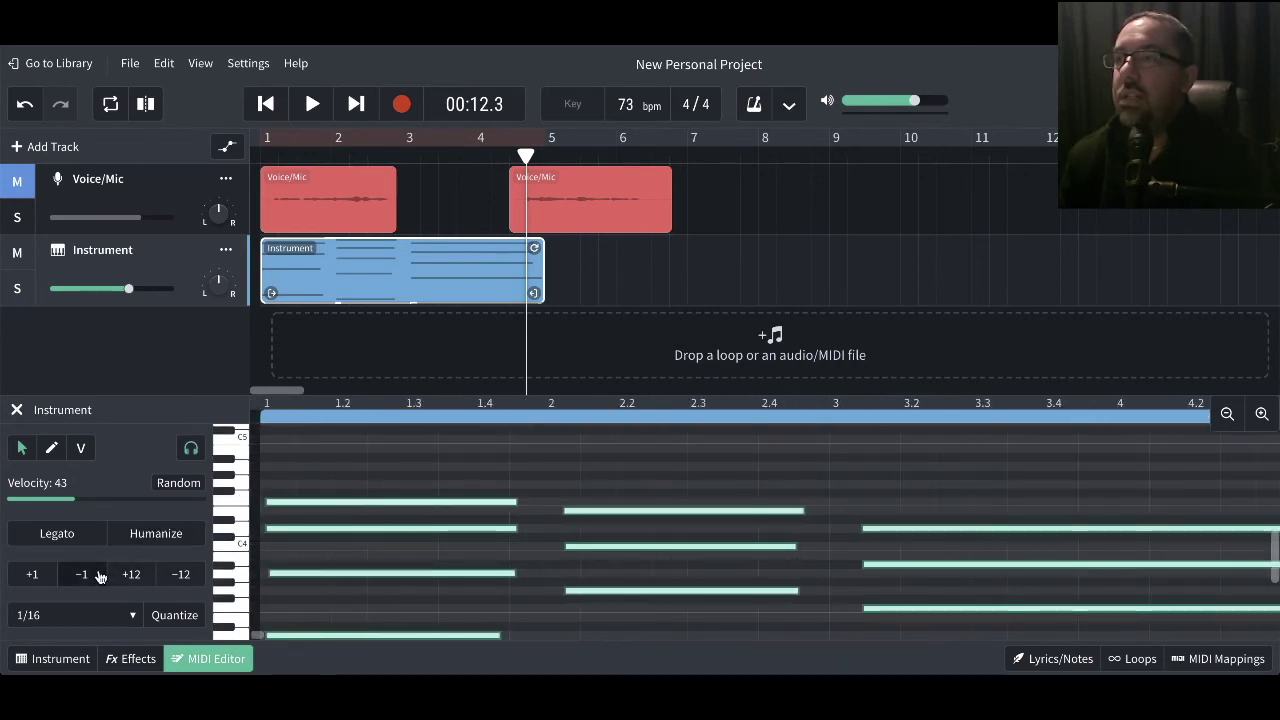
left_click(33, 575)
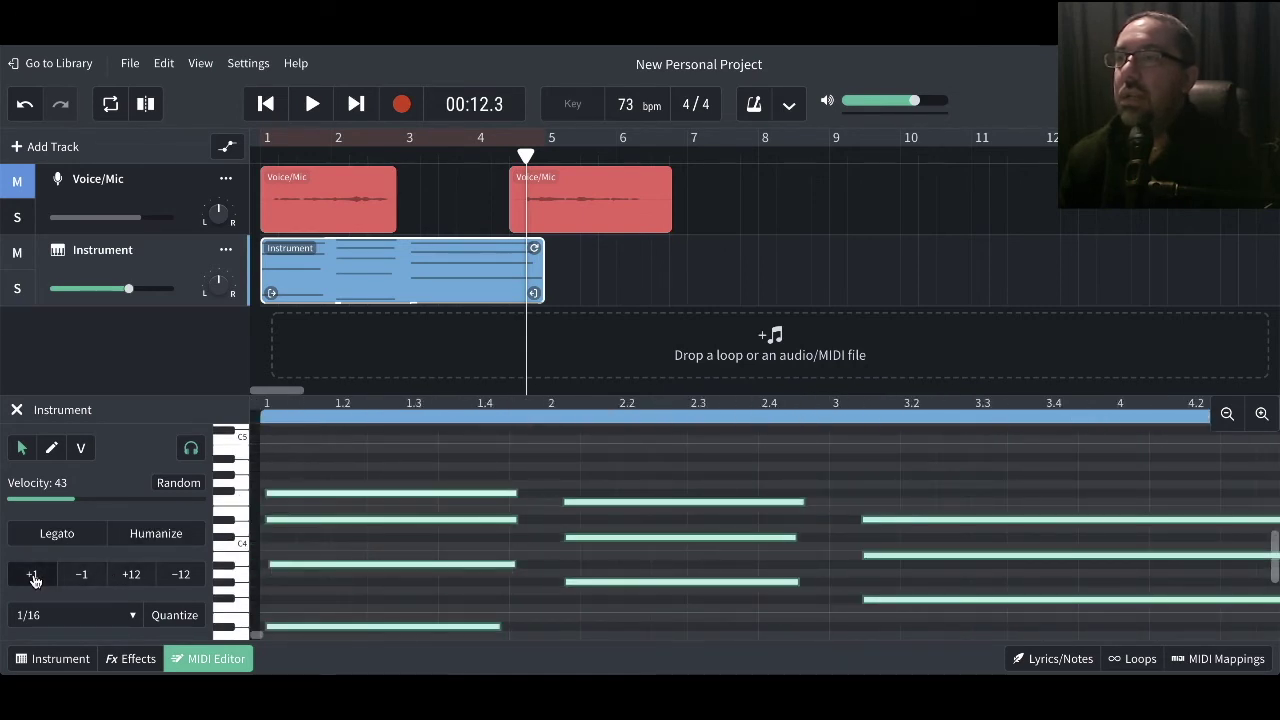
left_click(33, 576)
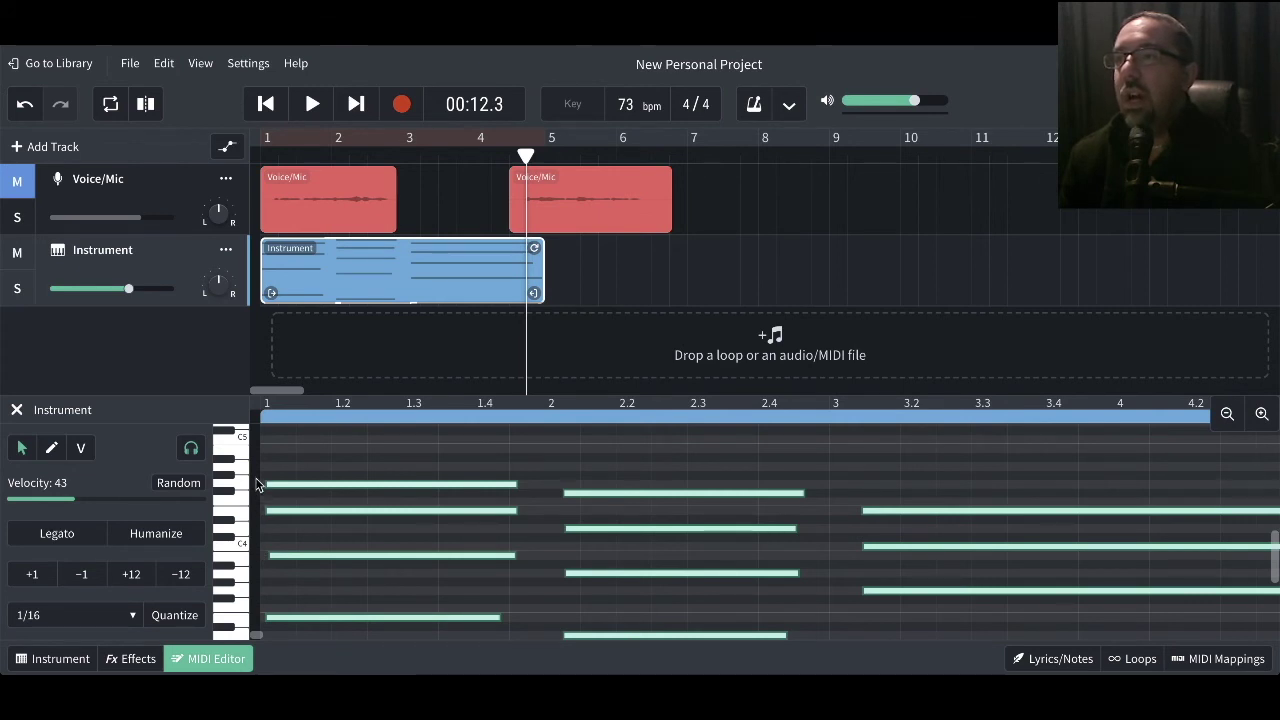
left_click(32, 576)
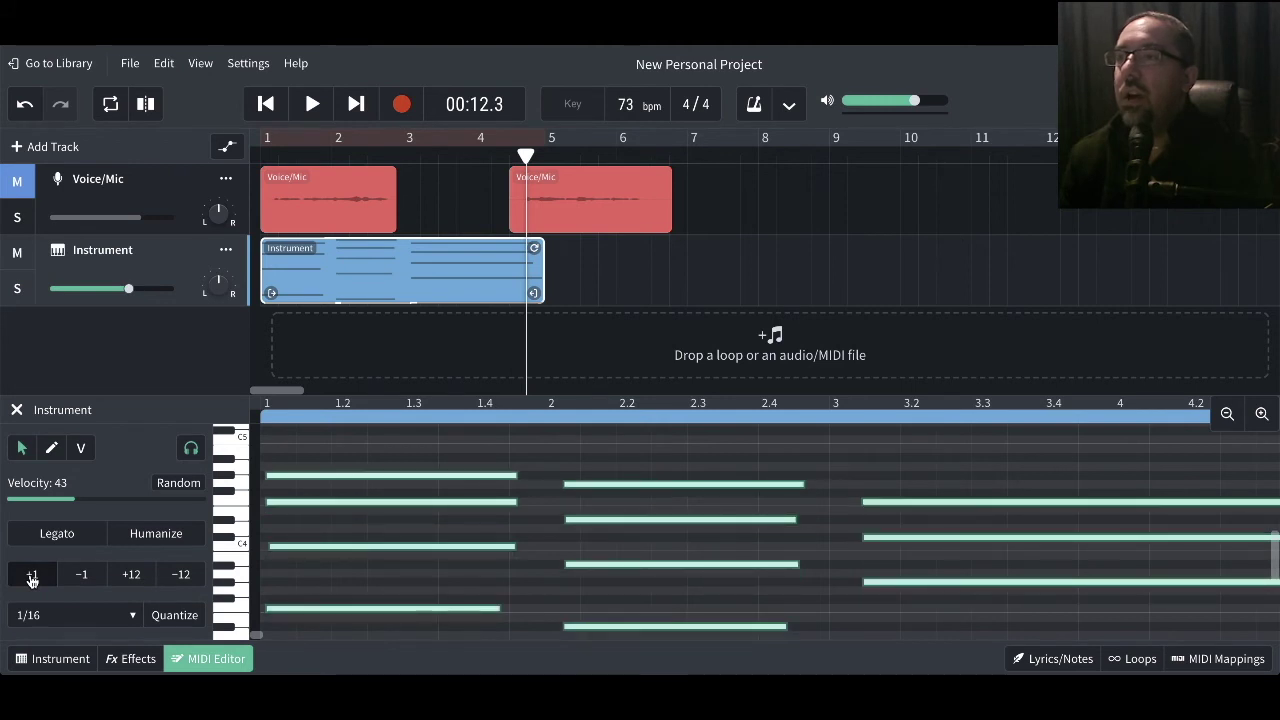
left_click(265, 104)
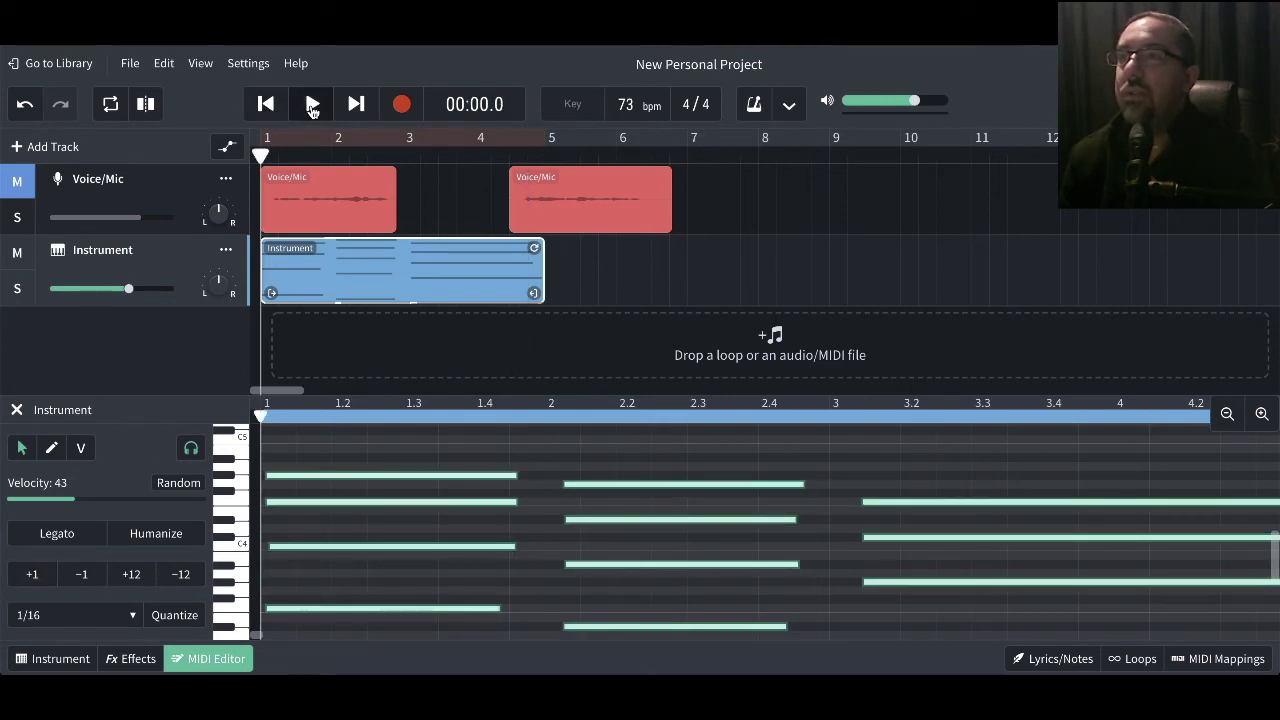
left_click(311, 106)
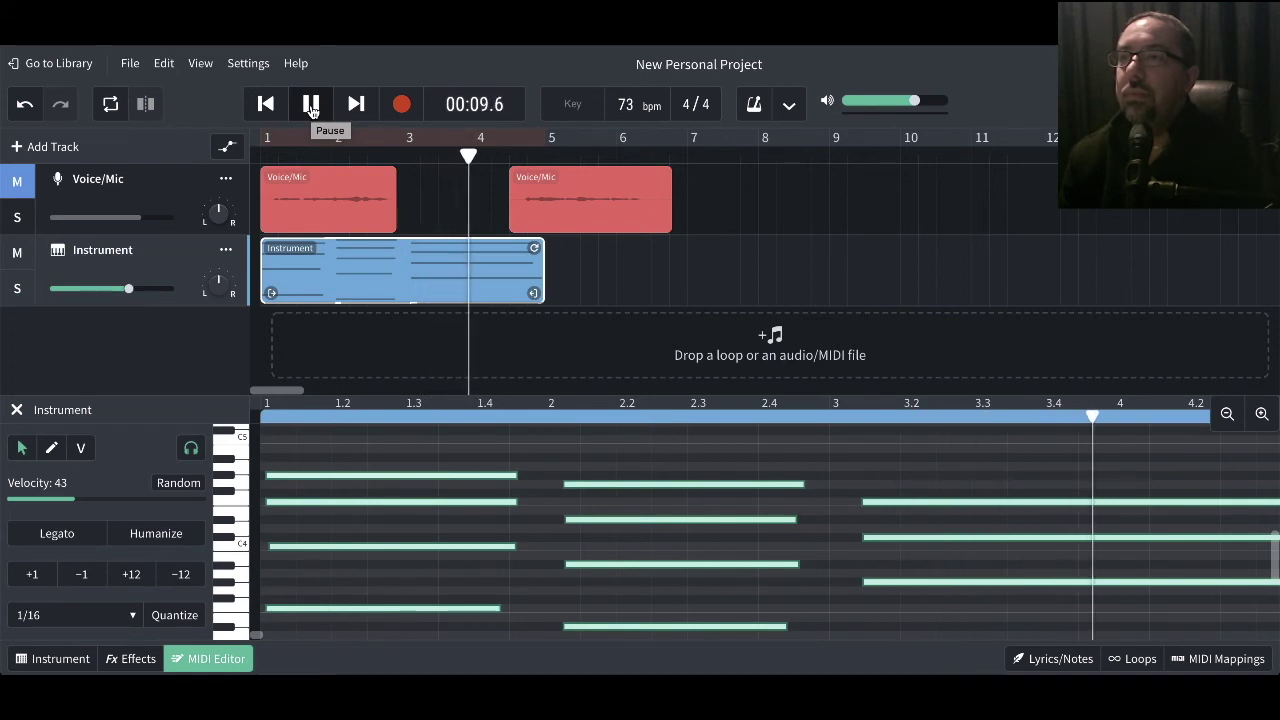
left_click(311, 105)
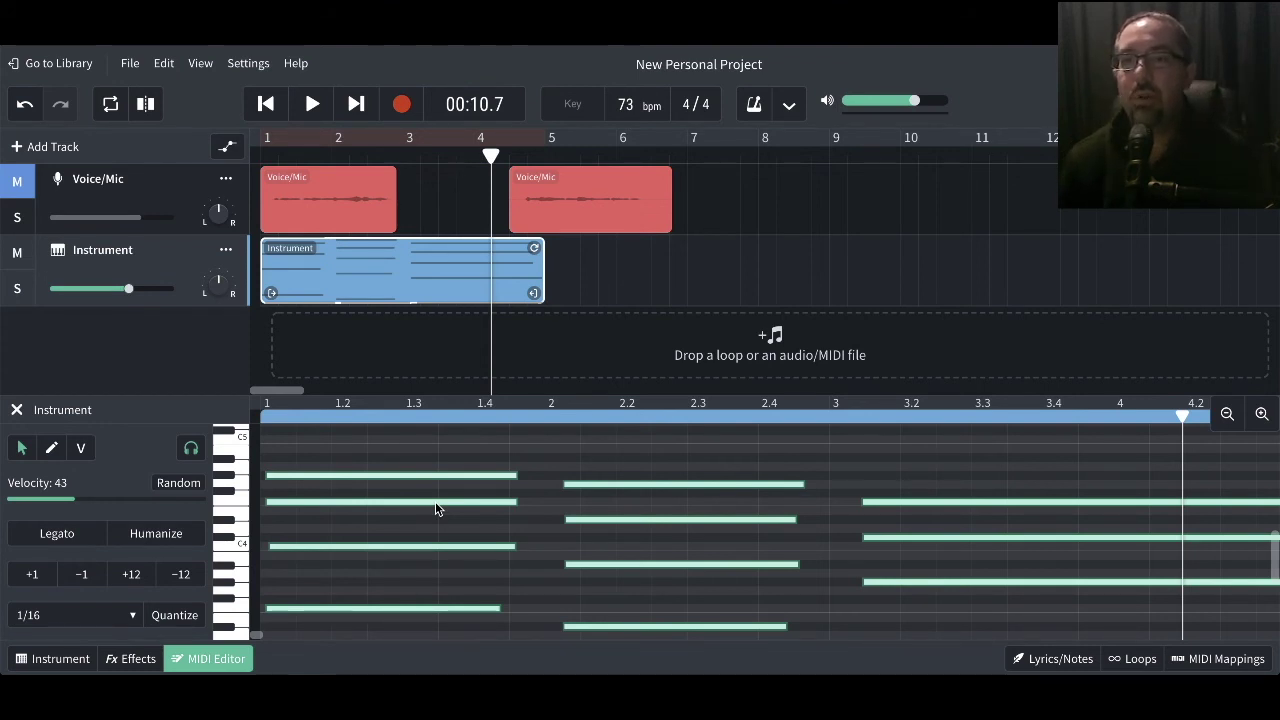
Switch the Instrument track's category to Piano with the Grand Piano sound and play the clip from the start.
left_click(61, 664)
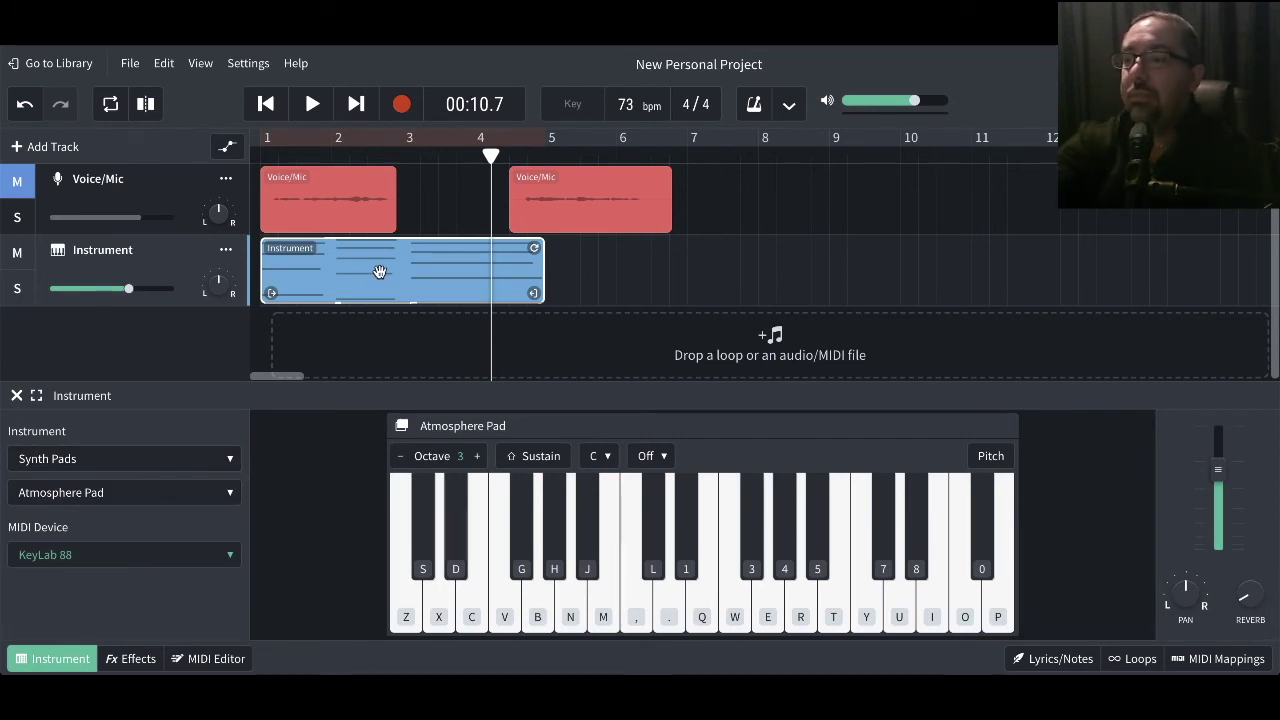
left_click(180, 462)
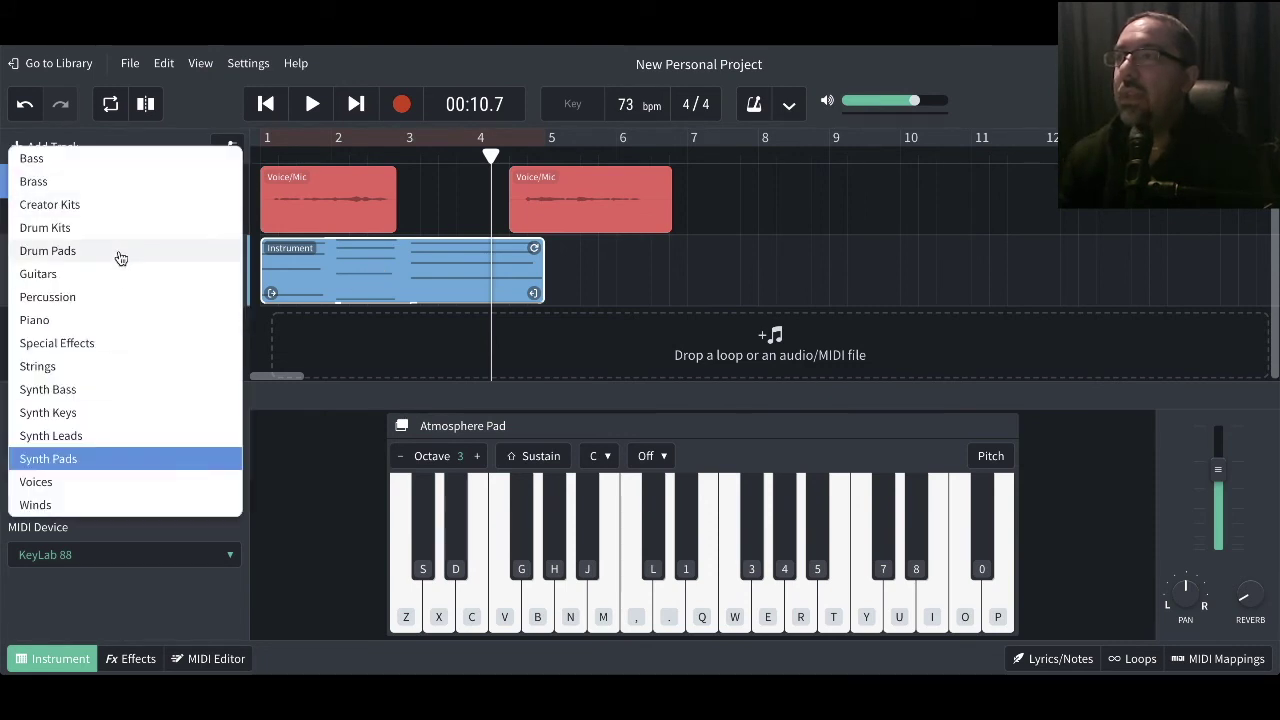
left_click(95, 321)
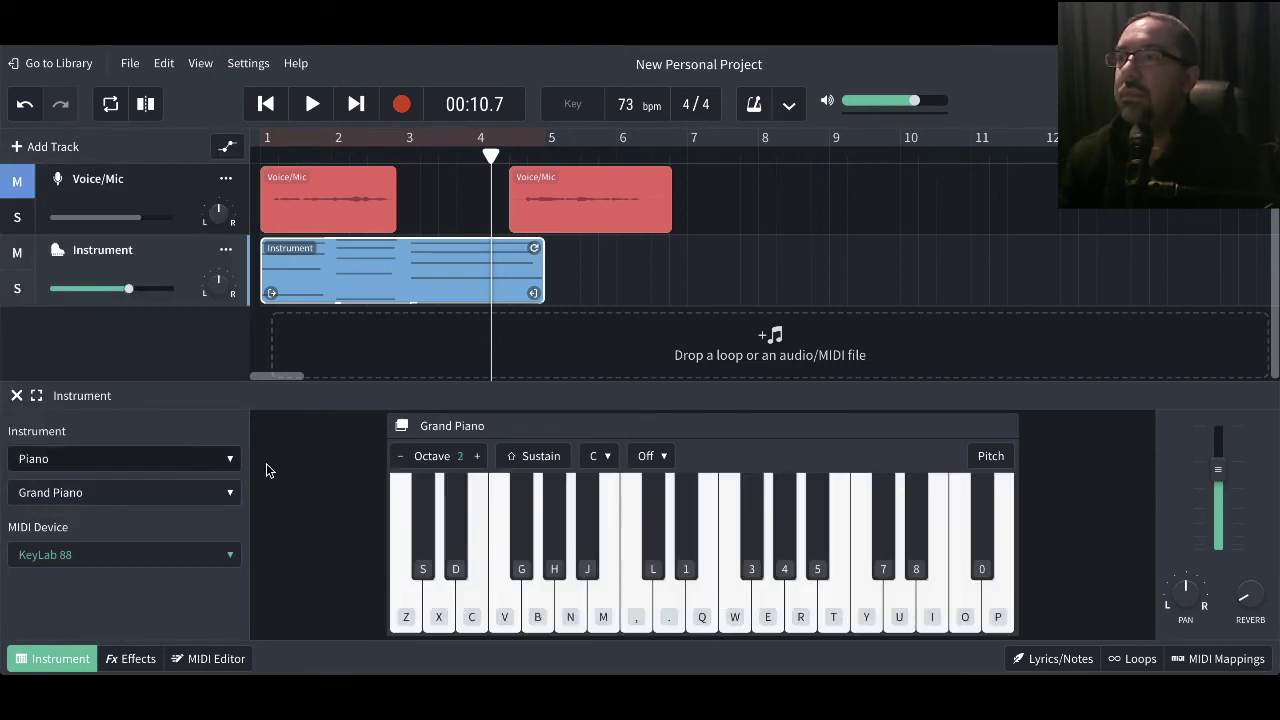
left_click(259, 108)
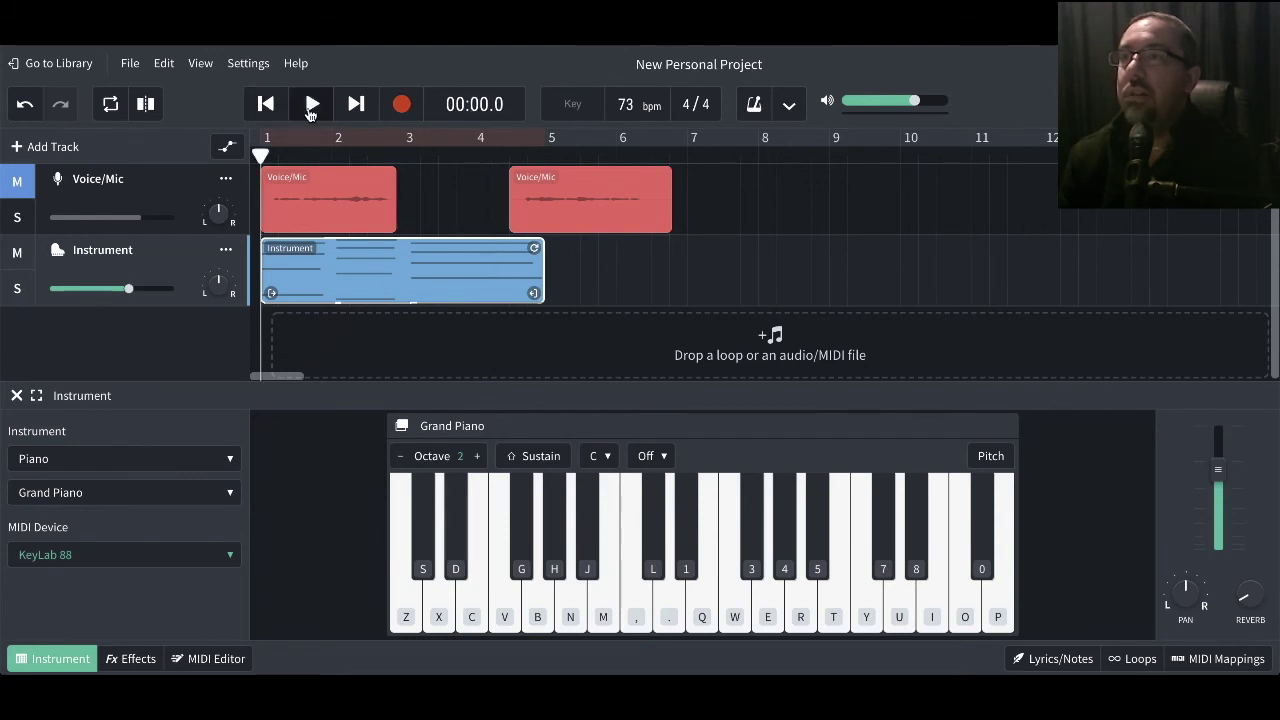
left_click(310, 113)
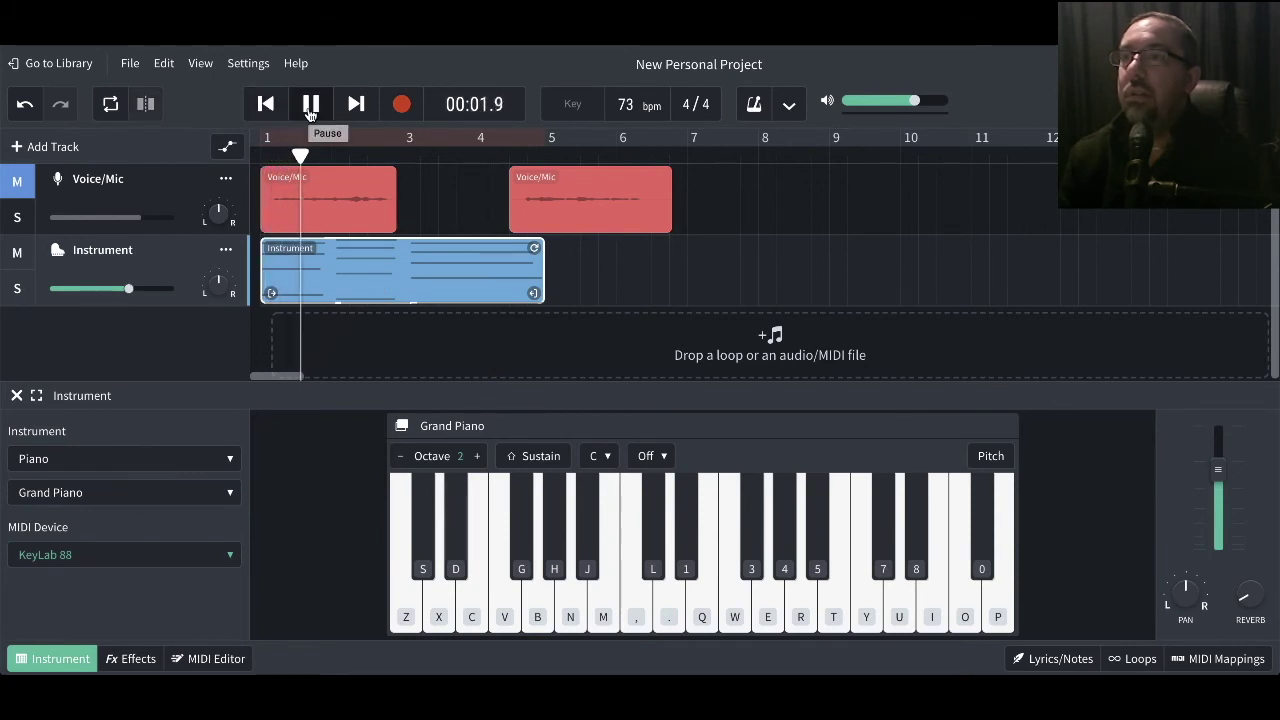
Pause playback and duplicate the Instrument track.
left_click(310, 108)
right_click(185, 253)
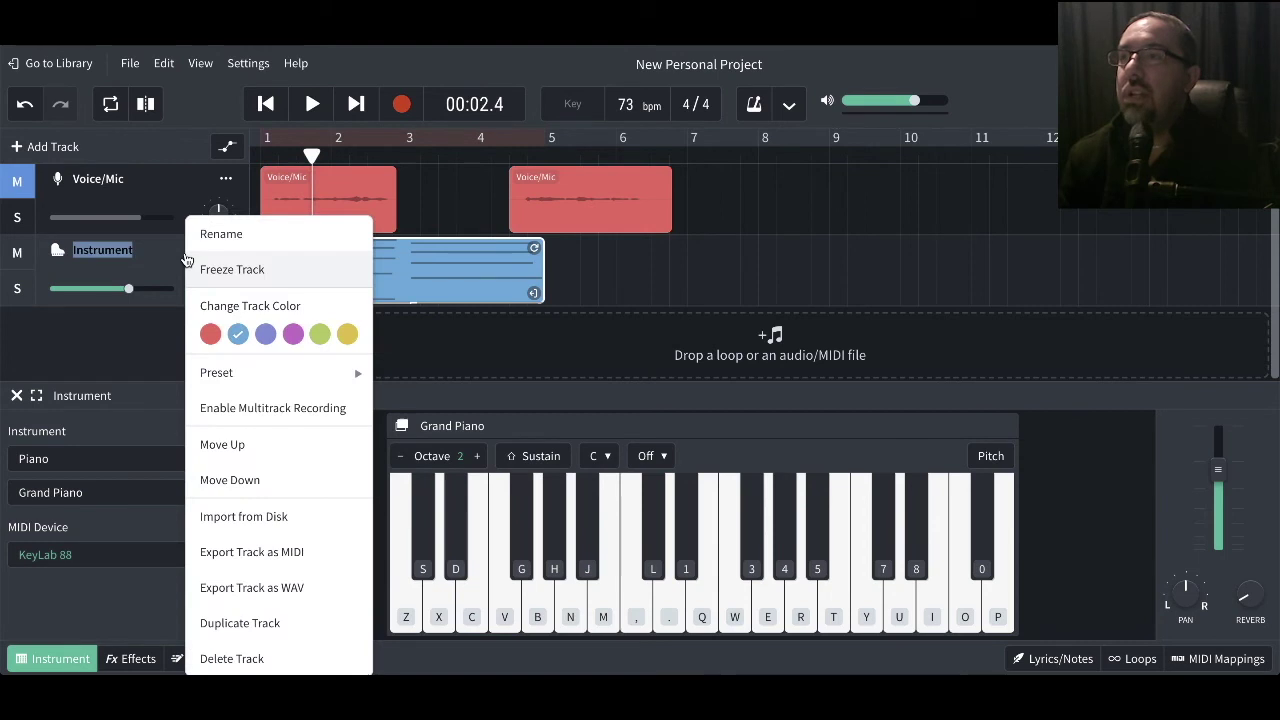
left_click(240, 623)
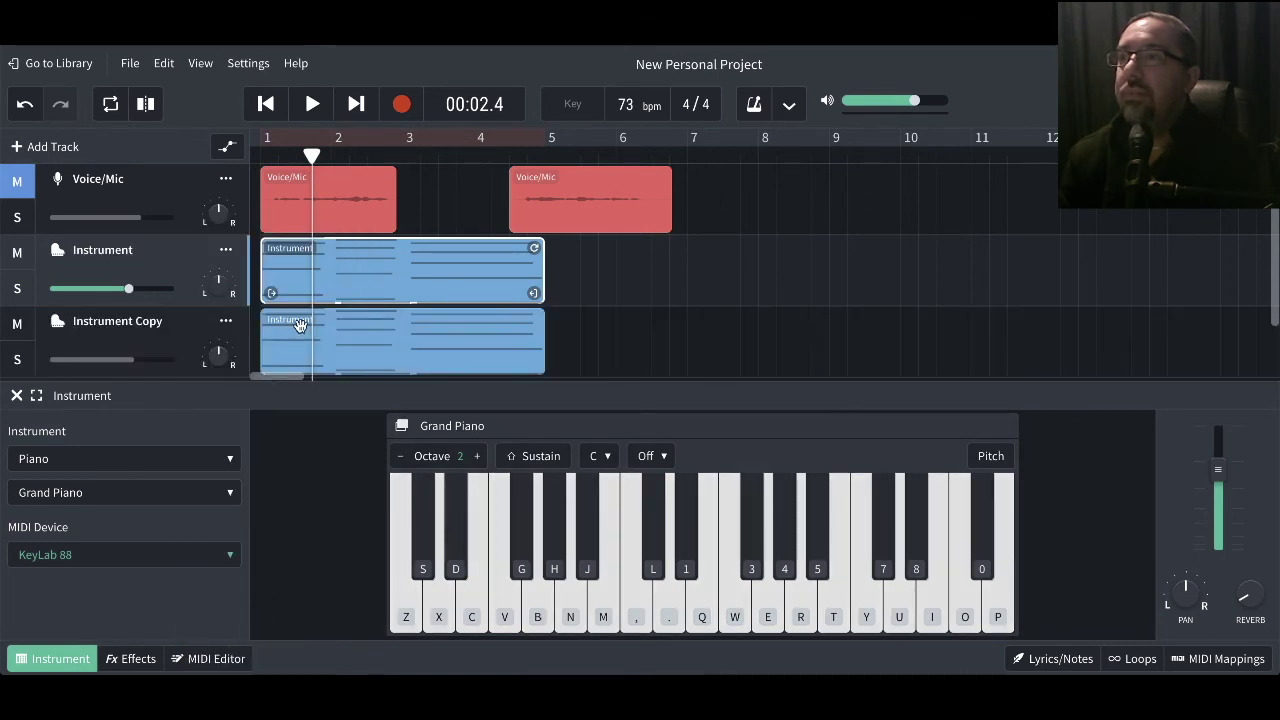
Switch the Instrument Copy track's instrument category to Synth Pads.
left_click(193, 342)
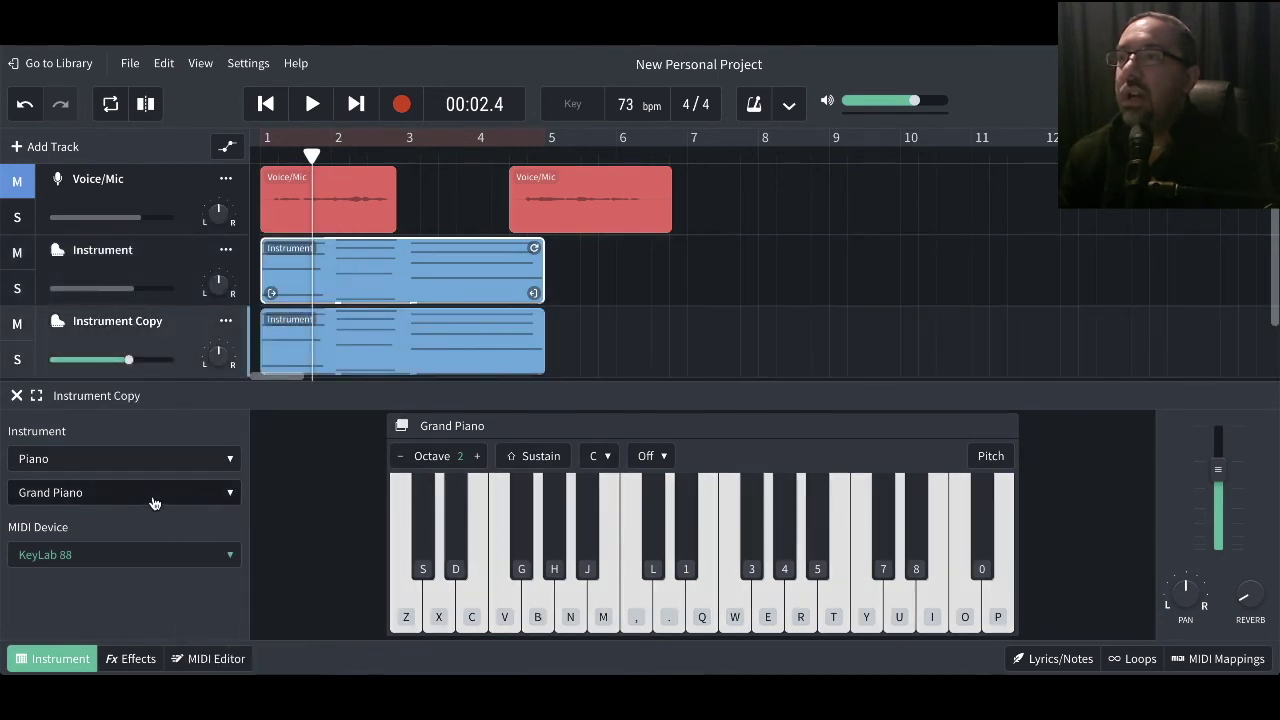
left_click(162, 460)
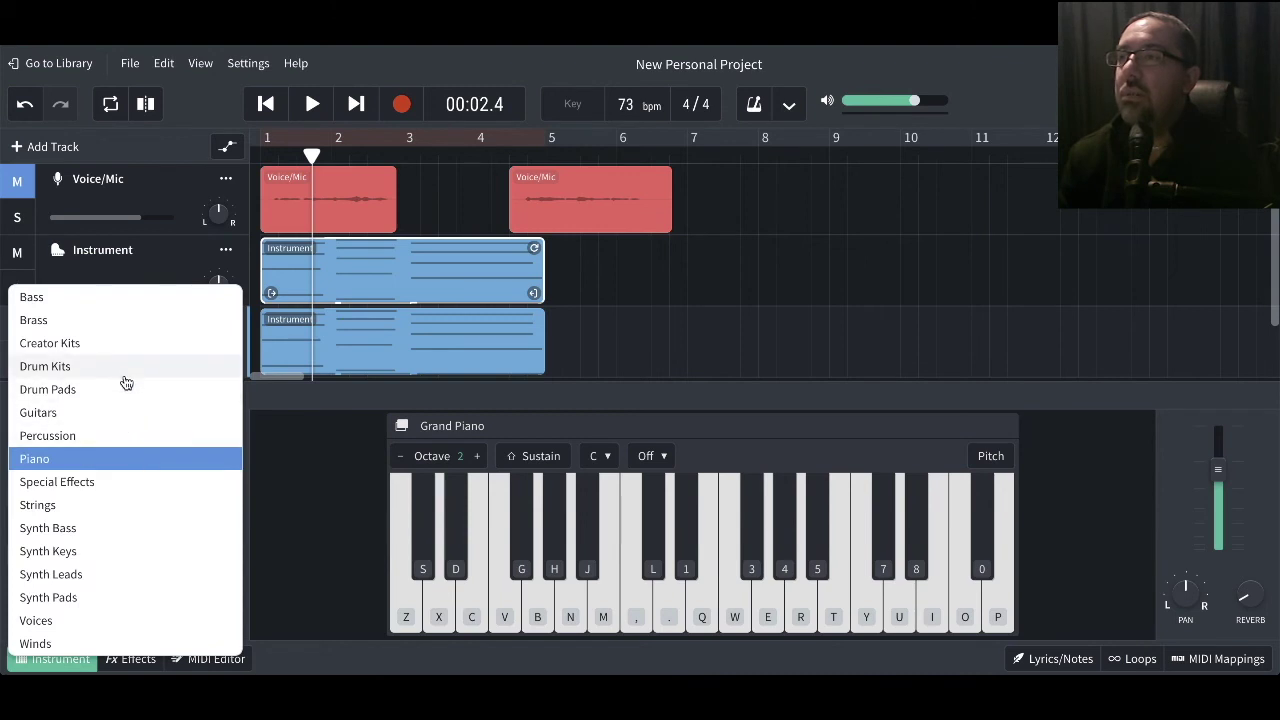
left_click(111, 597)
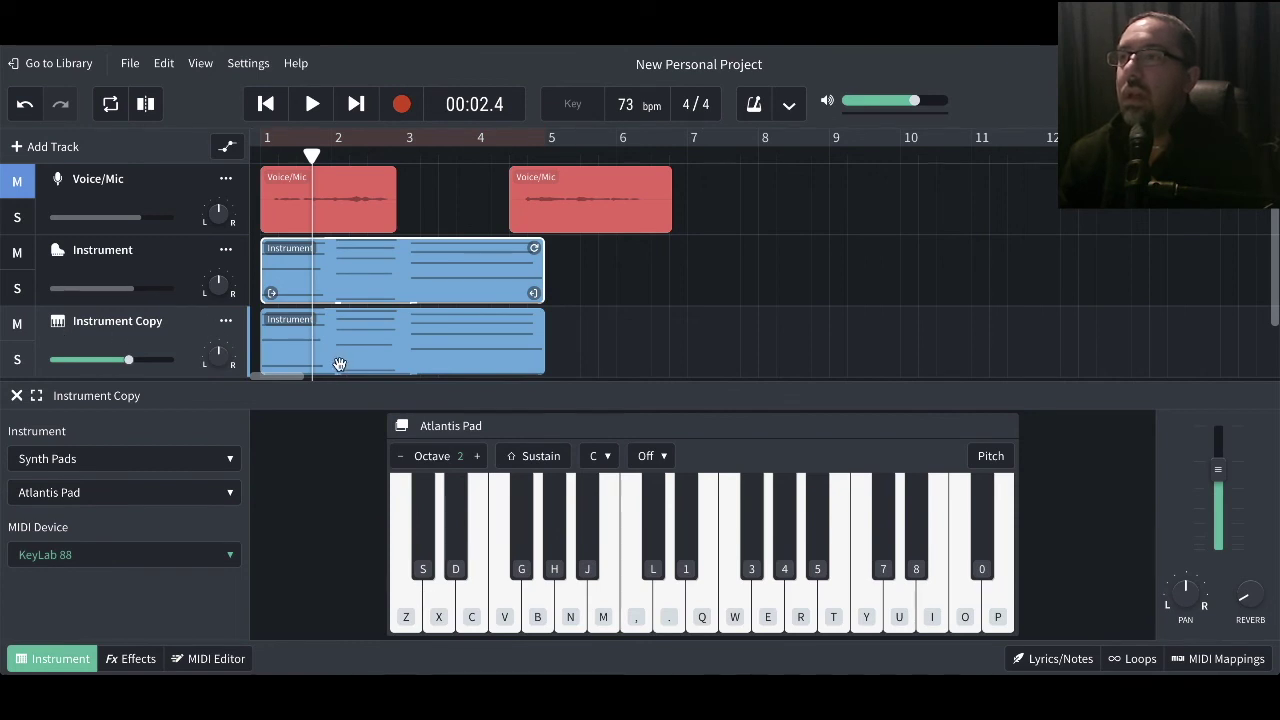
Delete the three upper notes of each of the three chords in the Instrument Copy clip, keeping the lower notes.
left_click(209, 659)
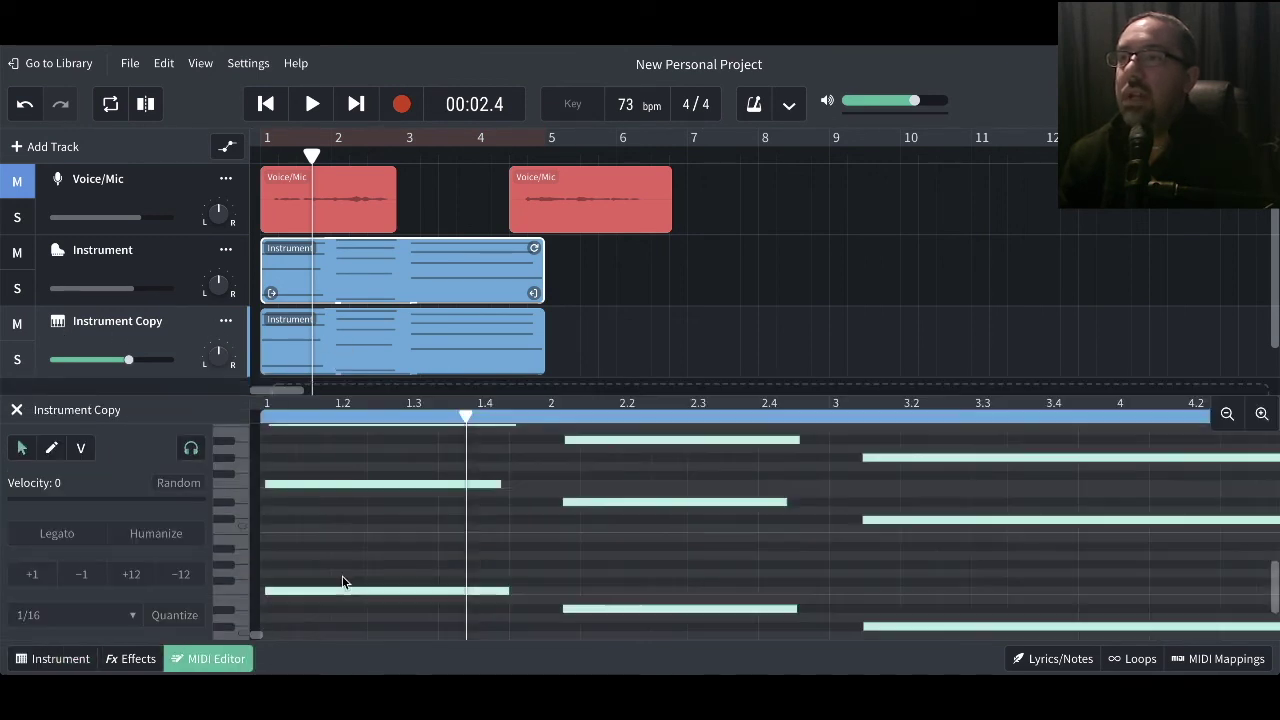
scroll(435, 505, "up", 3)
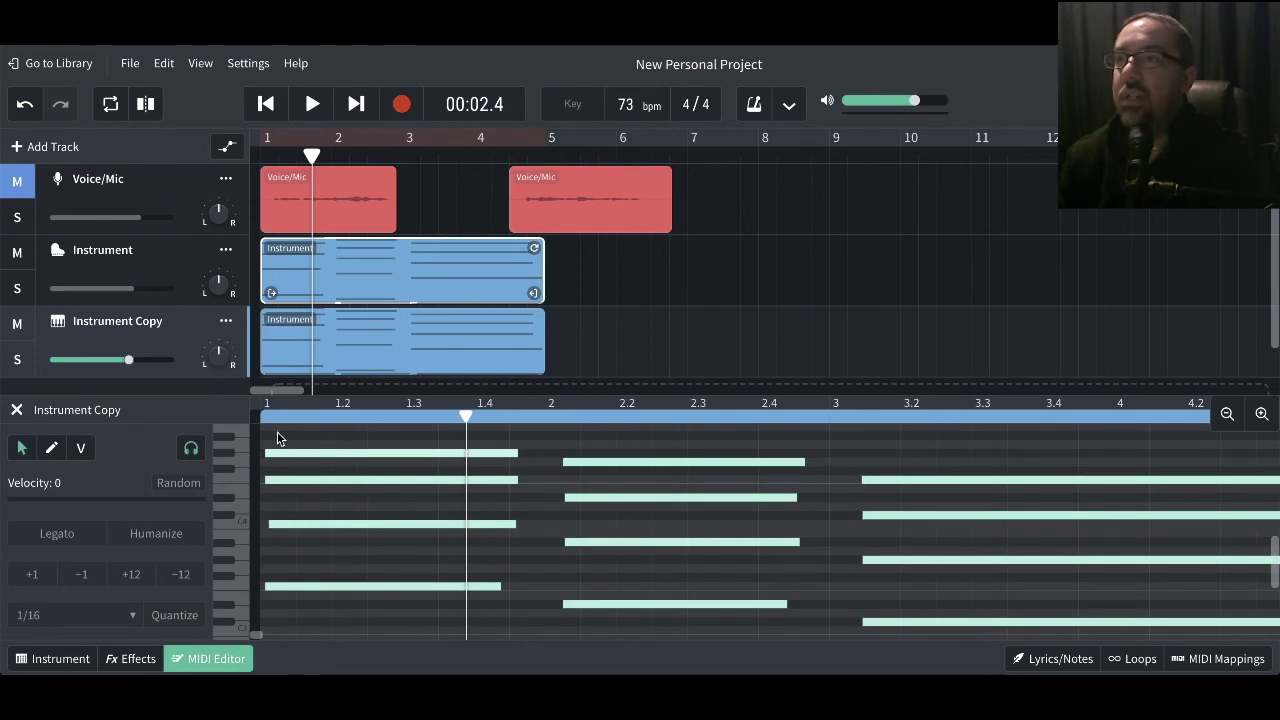
left_click_drag(277, 437, 449, 537)
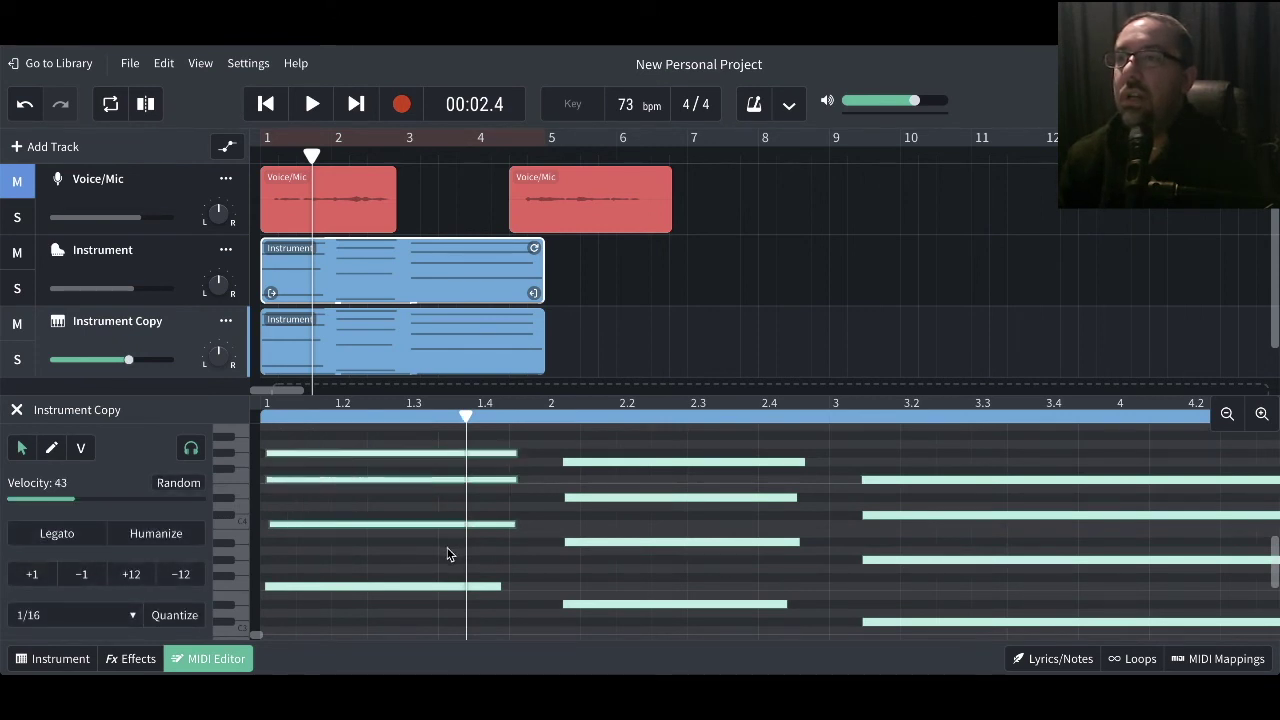
key("Delete")
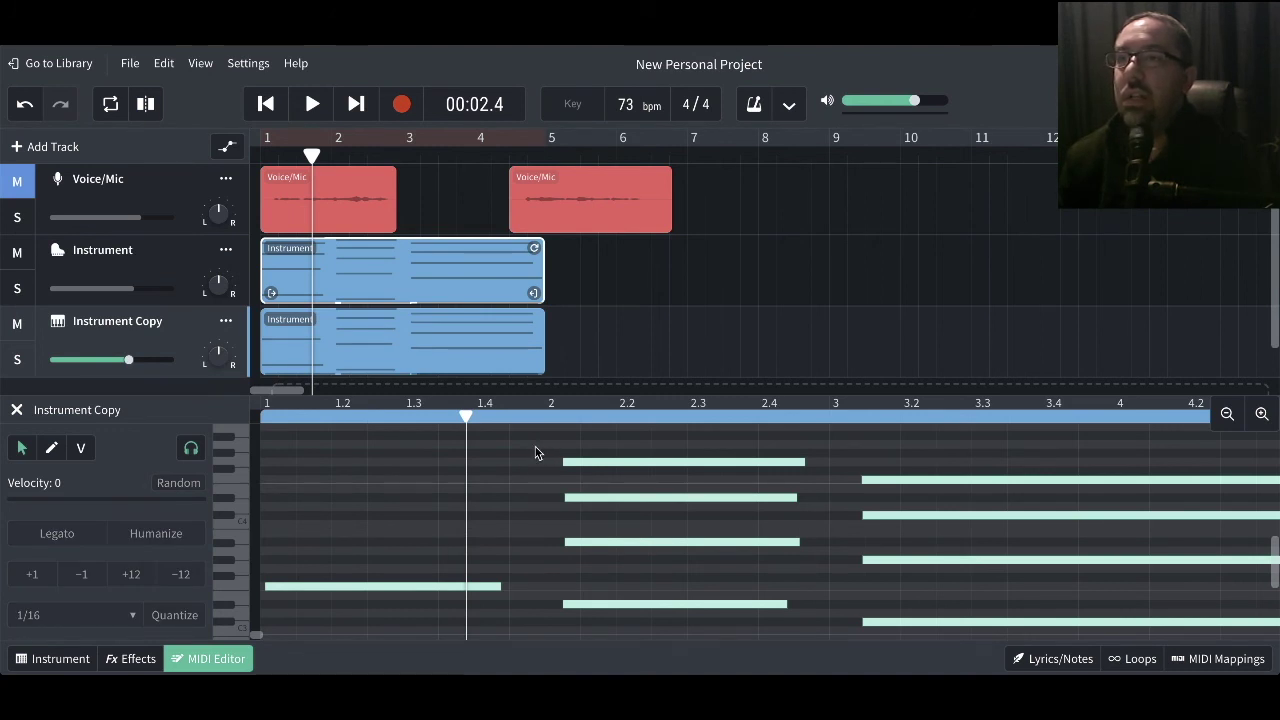
left_click_drag(540, 440, 791, 567)
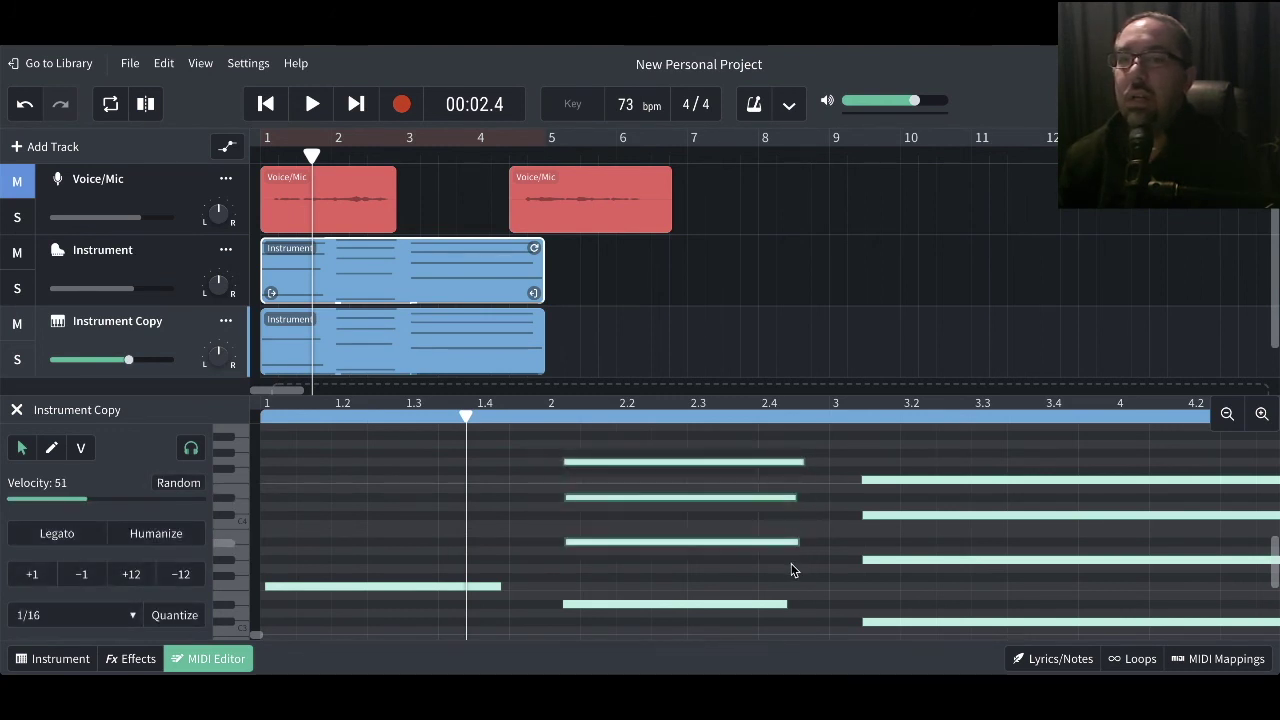
key("Delete")
left_click_drag(843, 457, 945, 583)
key("Delete")
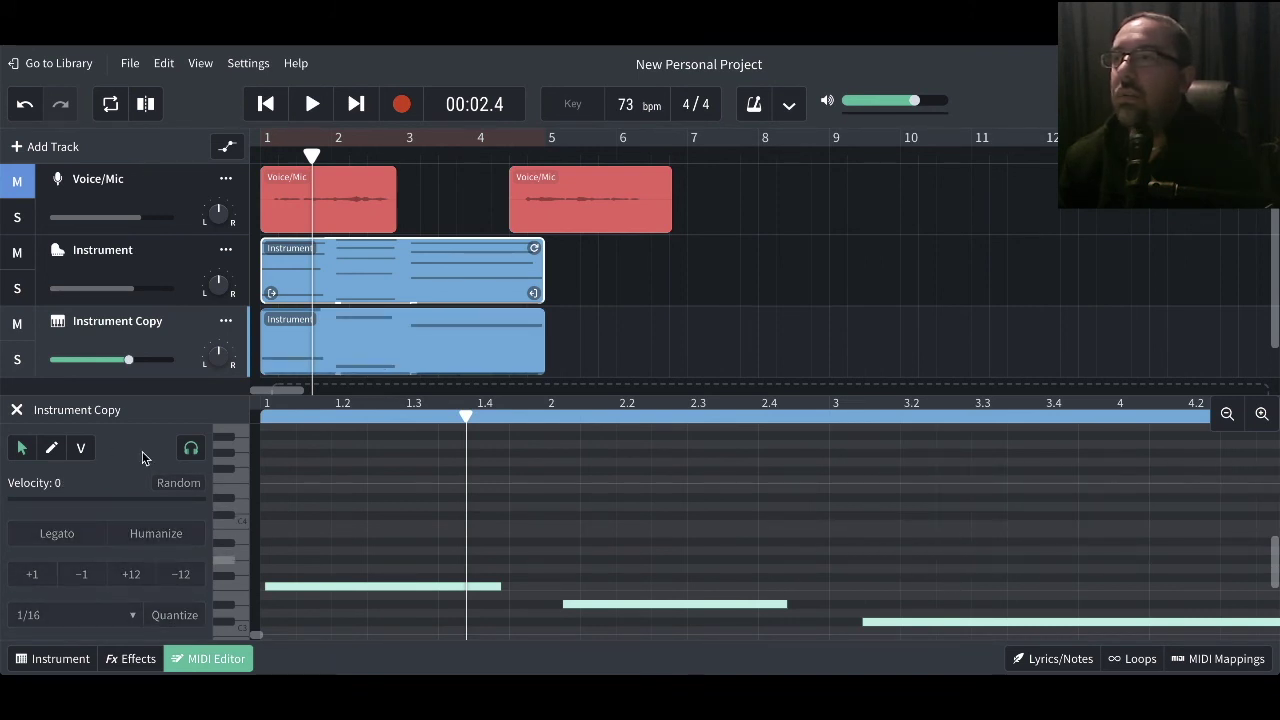
left_click(17, 412)
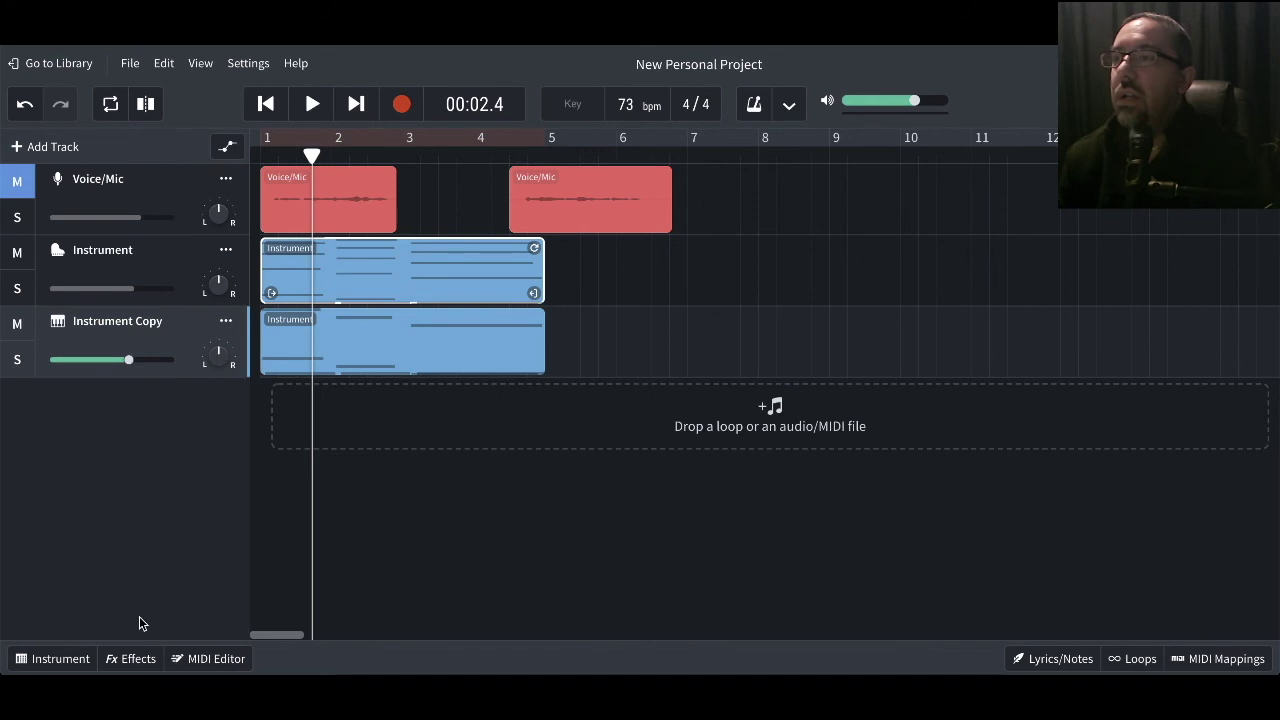
Set the Instrument Copy track's sound to Atmosphere Pad and close its instrument settings.
left_click(77, 662)
left_click(131, 494)
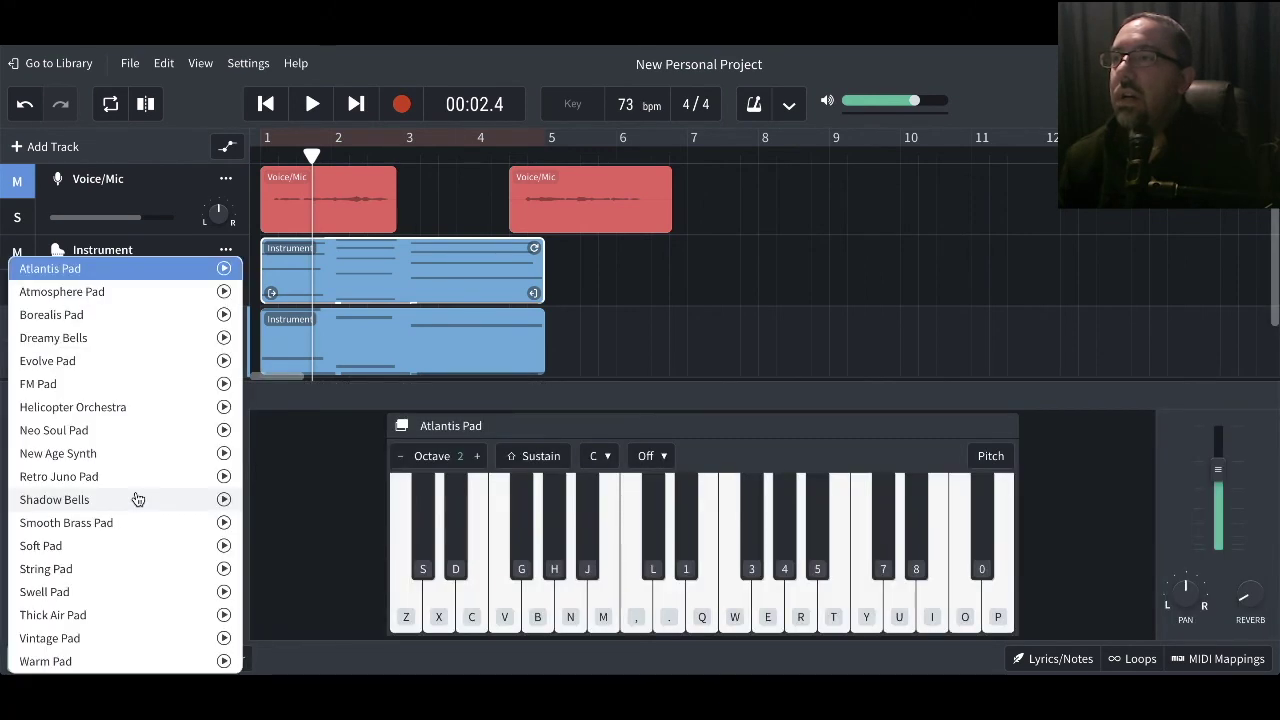
left_click(140, 291)
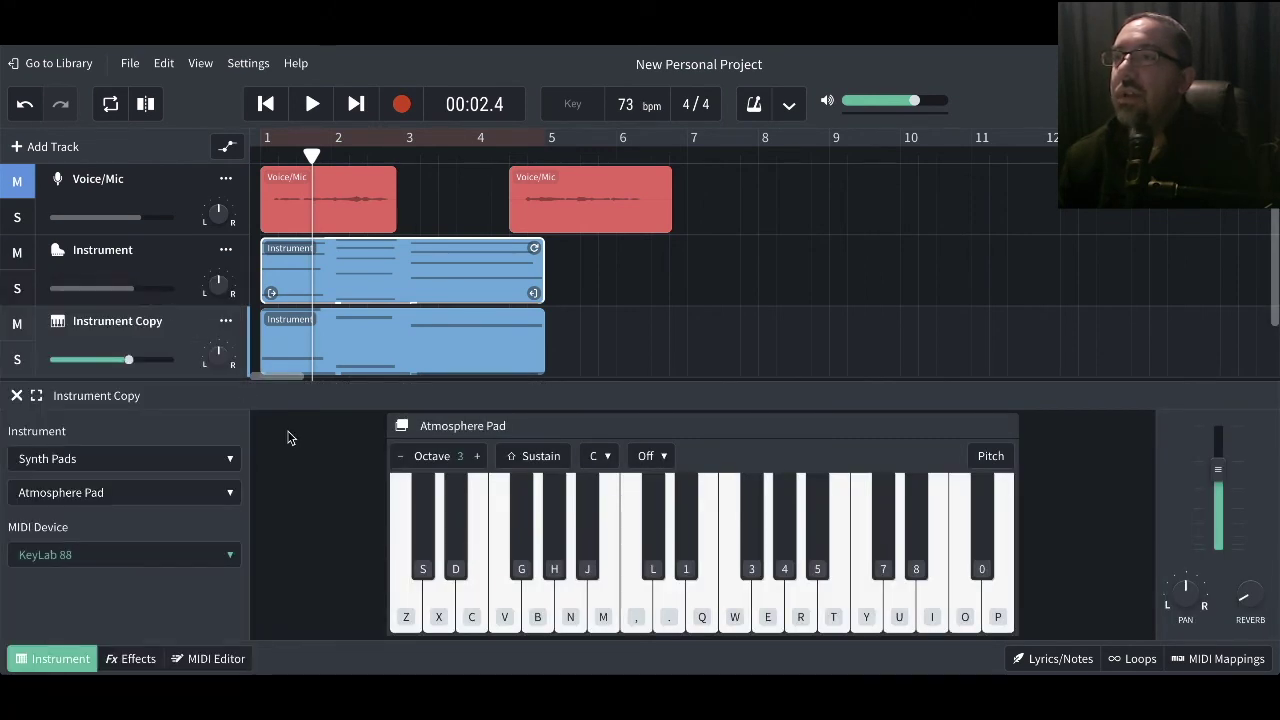
left_click(16, 397)
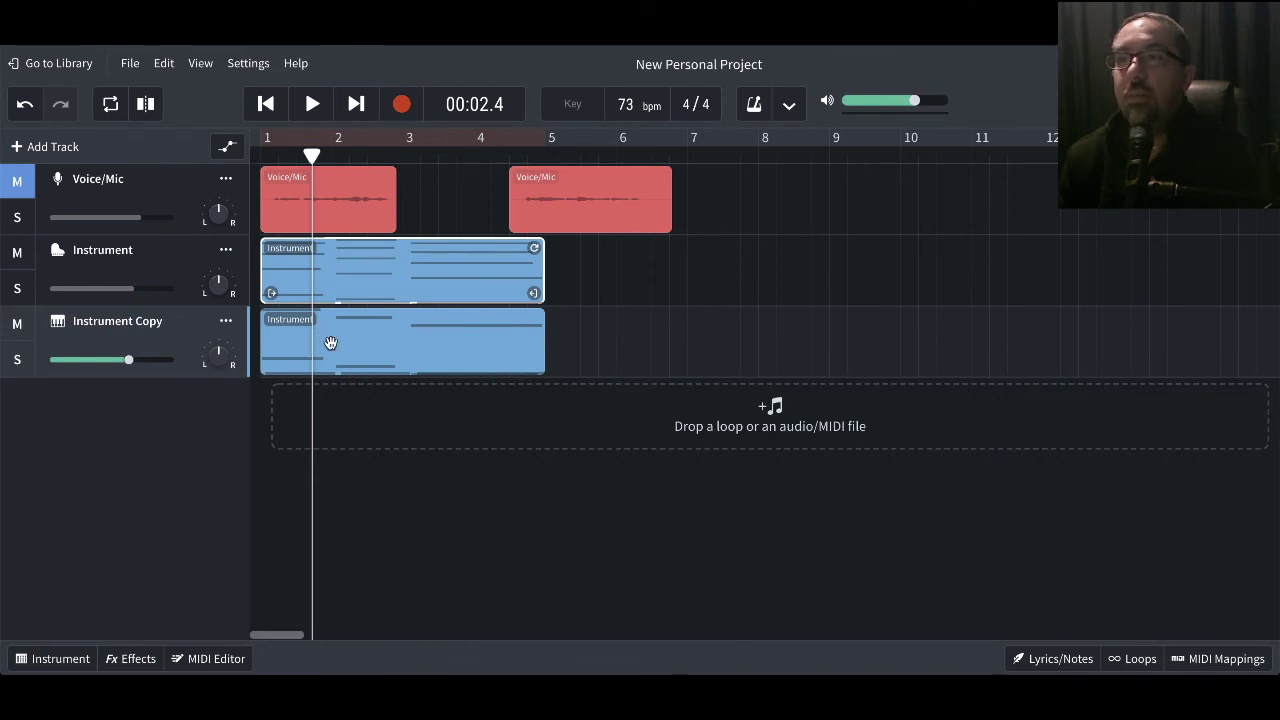
Play the piano and pad tracks together from the start and pause near bar 4.
left_click(265, 104)
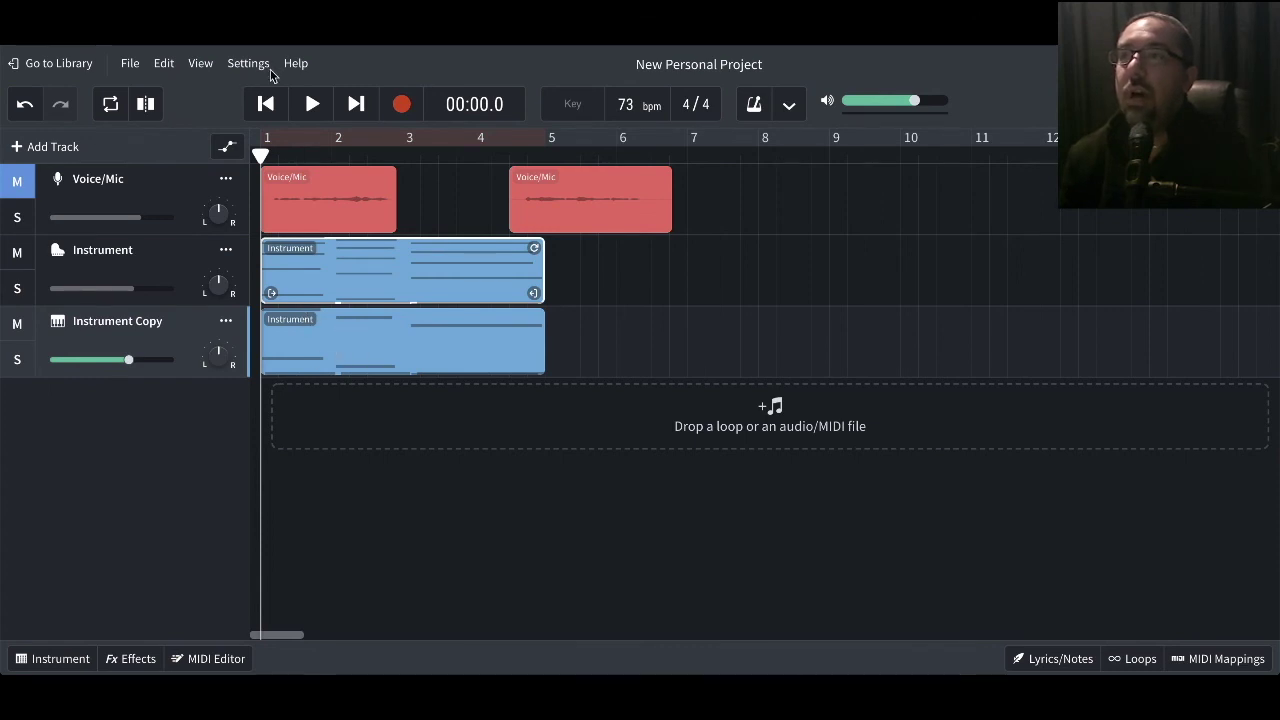
left_click(311, 105)
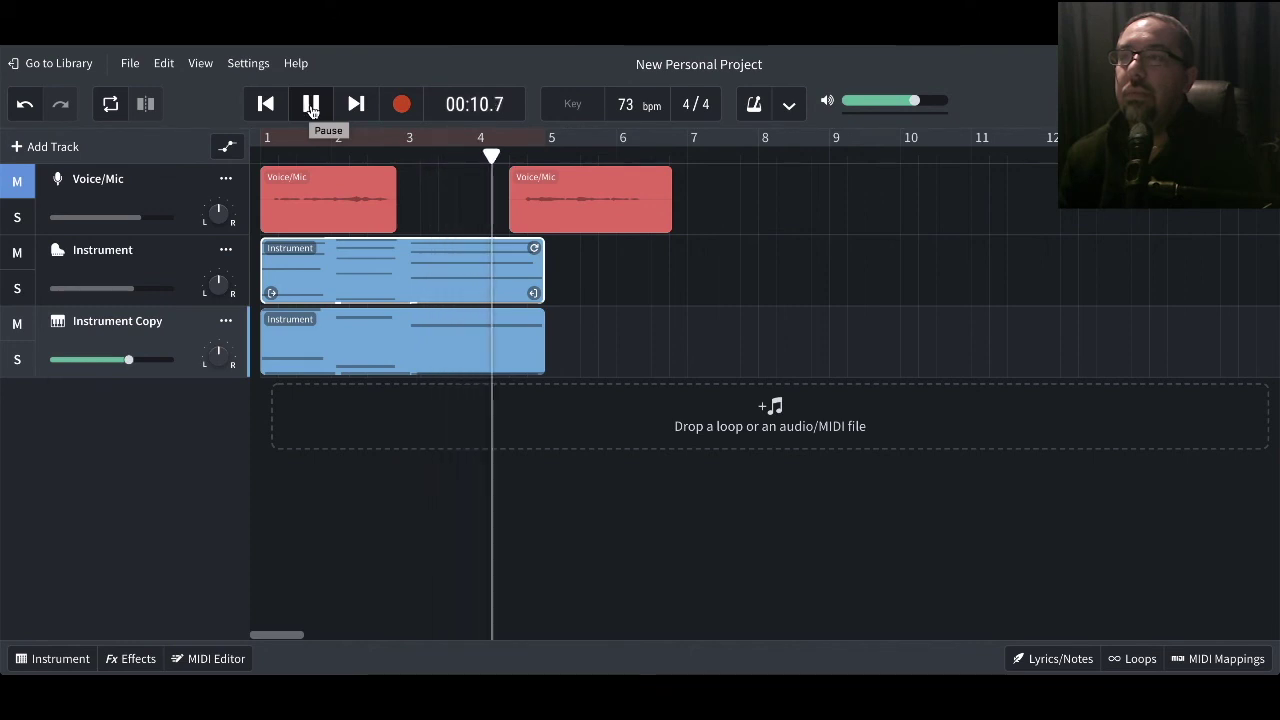
left_click(311, 106)
Try transposing all notes of the Instrument Copy clip down two semitones, one semitone at a time.
left_click(216, 659)
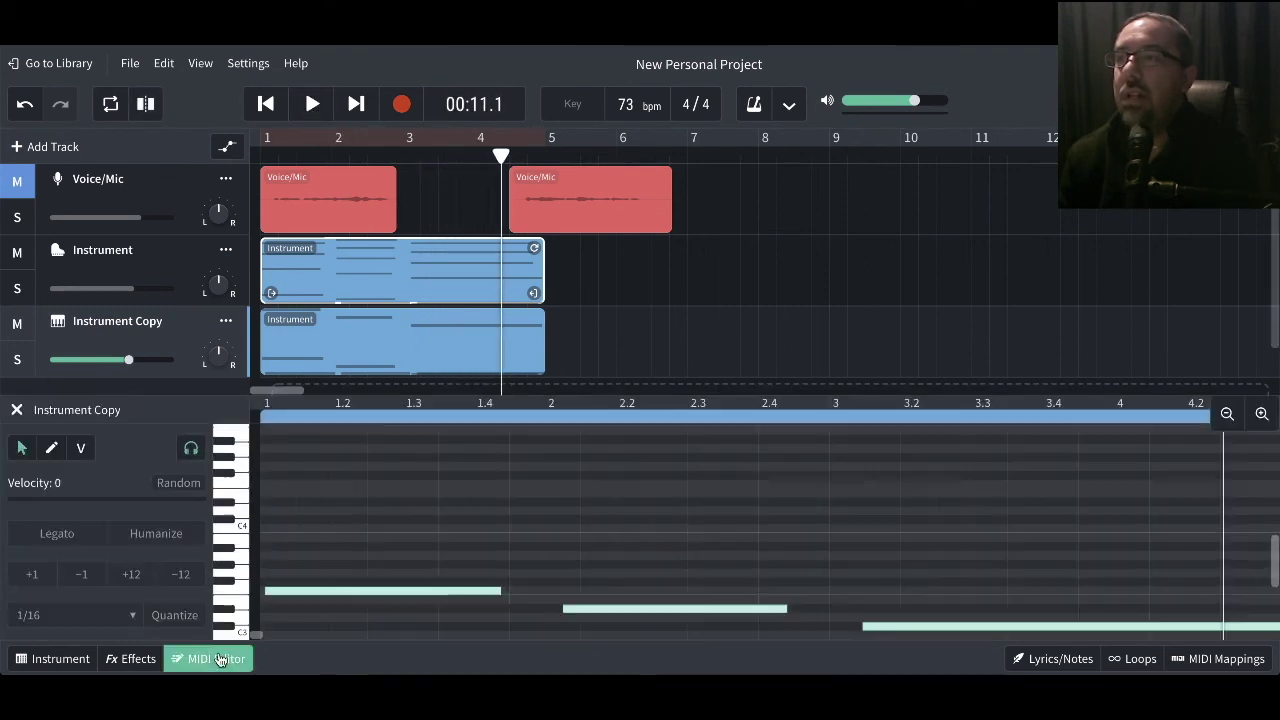
scroll(328, 455, "up", 1)
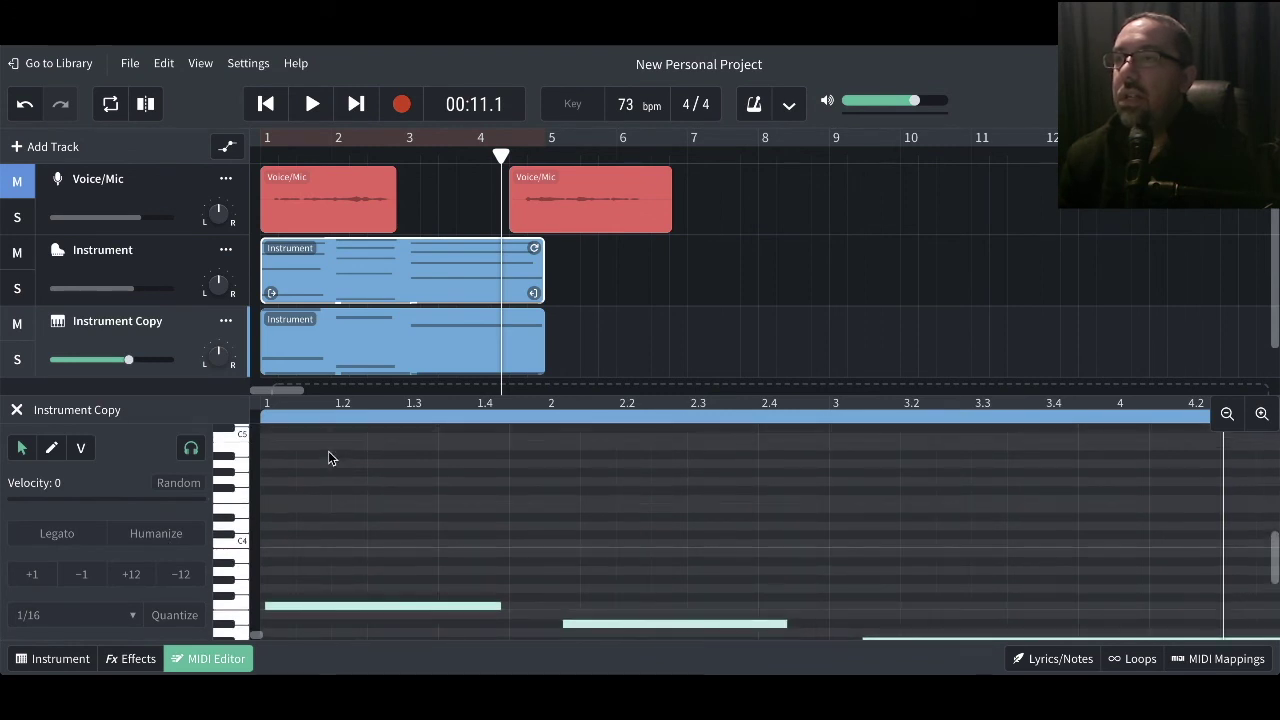
key("p")
key("ctrl+a")
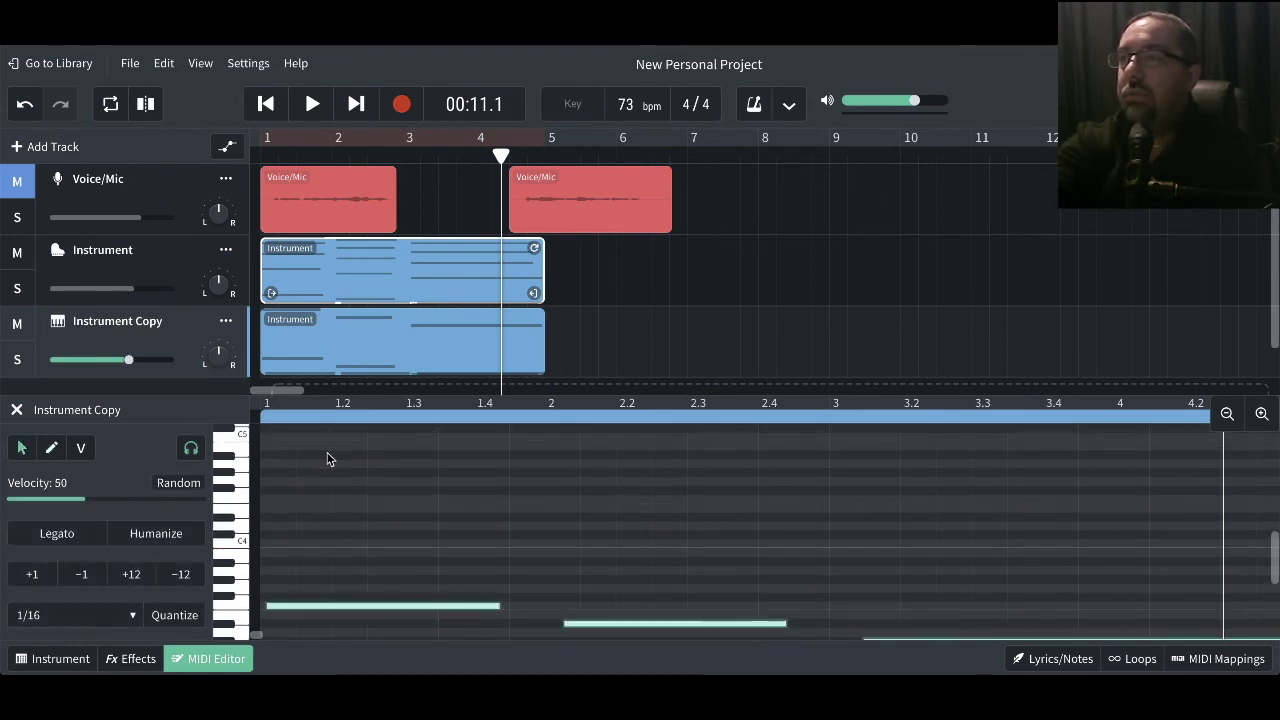
left_click(82, 576)
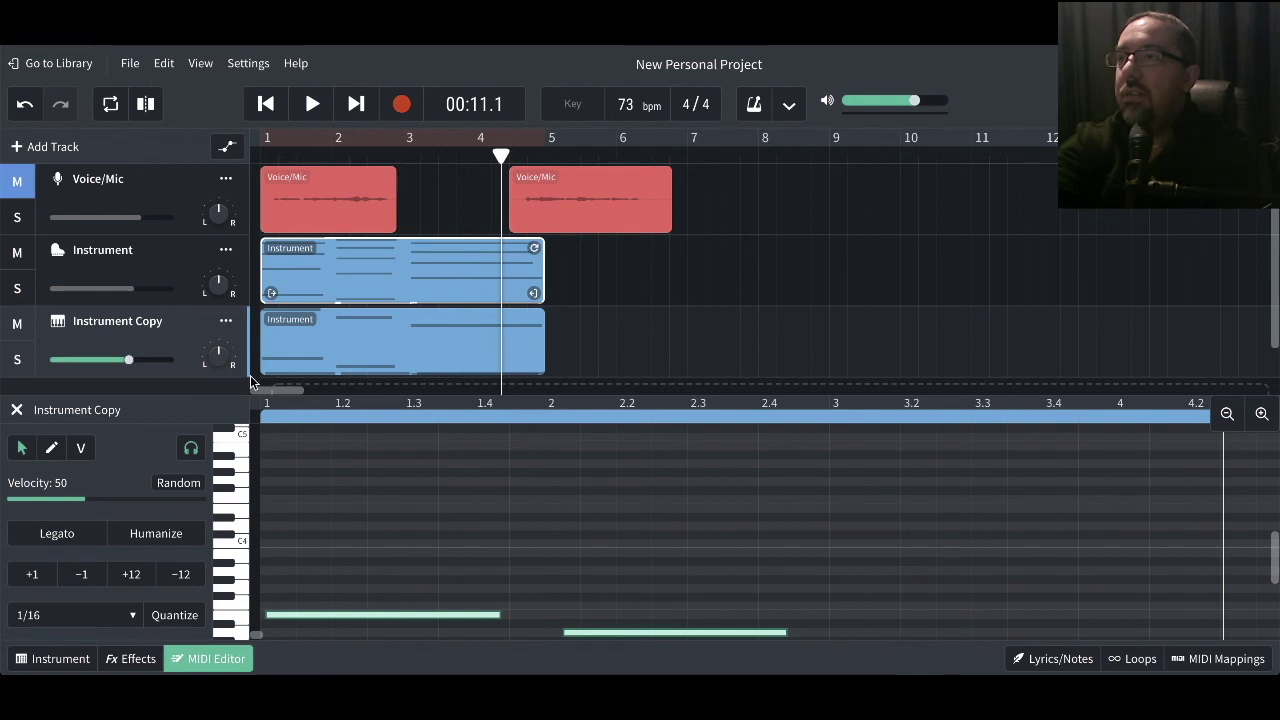
left_click(280, 337)
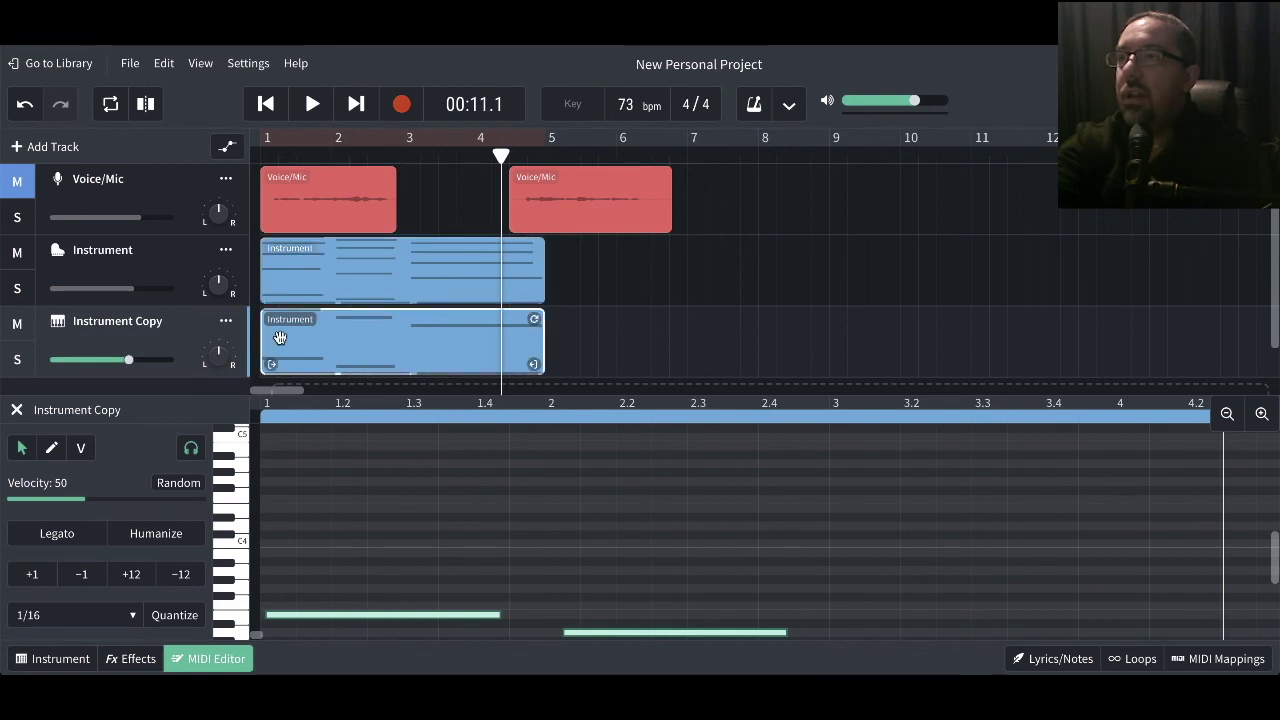
left_click(299, 525)
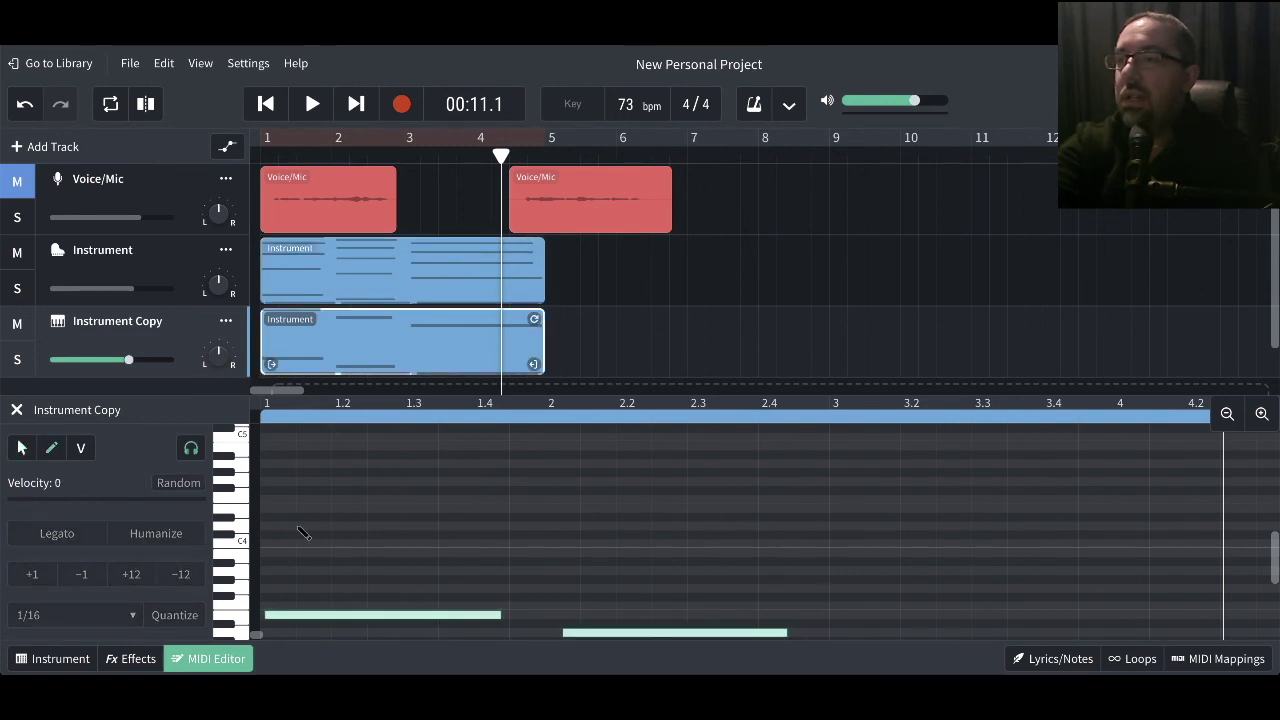
key("ctrl+a")
left_click(86, 578)
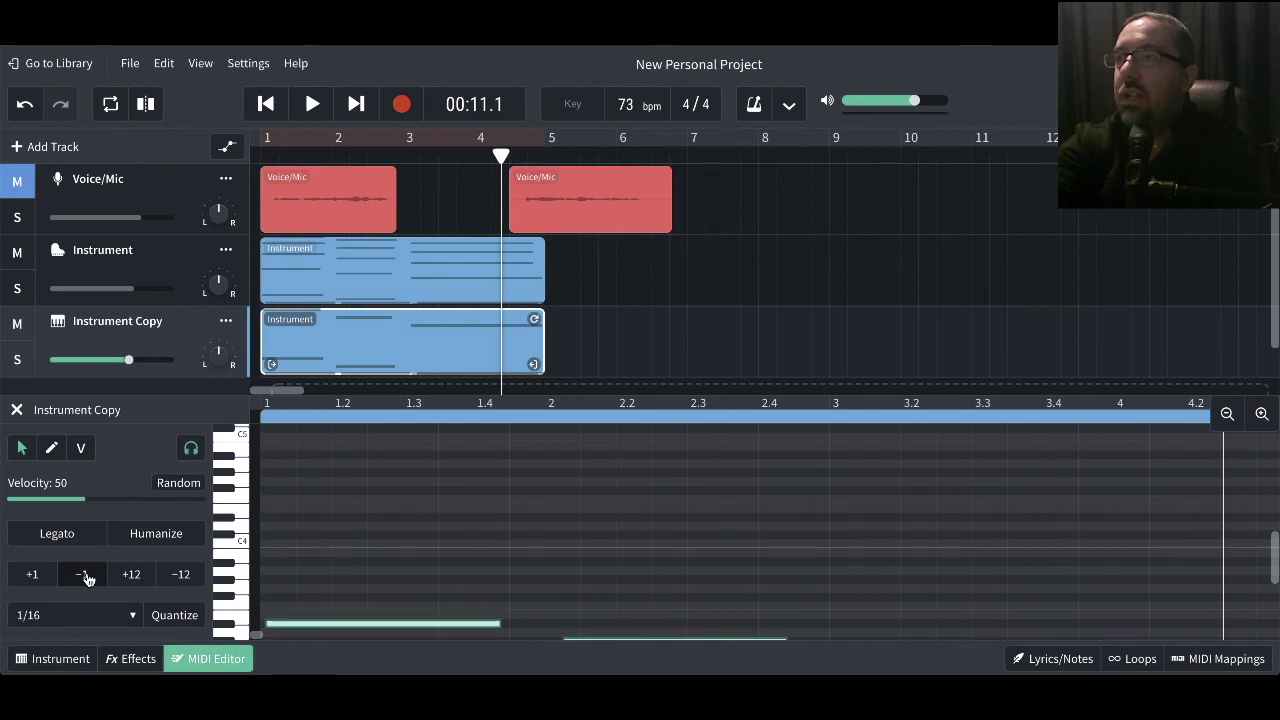
left_click(17, 410)
Play the project from the start to hear the lowered pad notes against the piano.
left_click(265, 104)
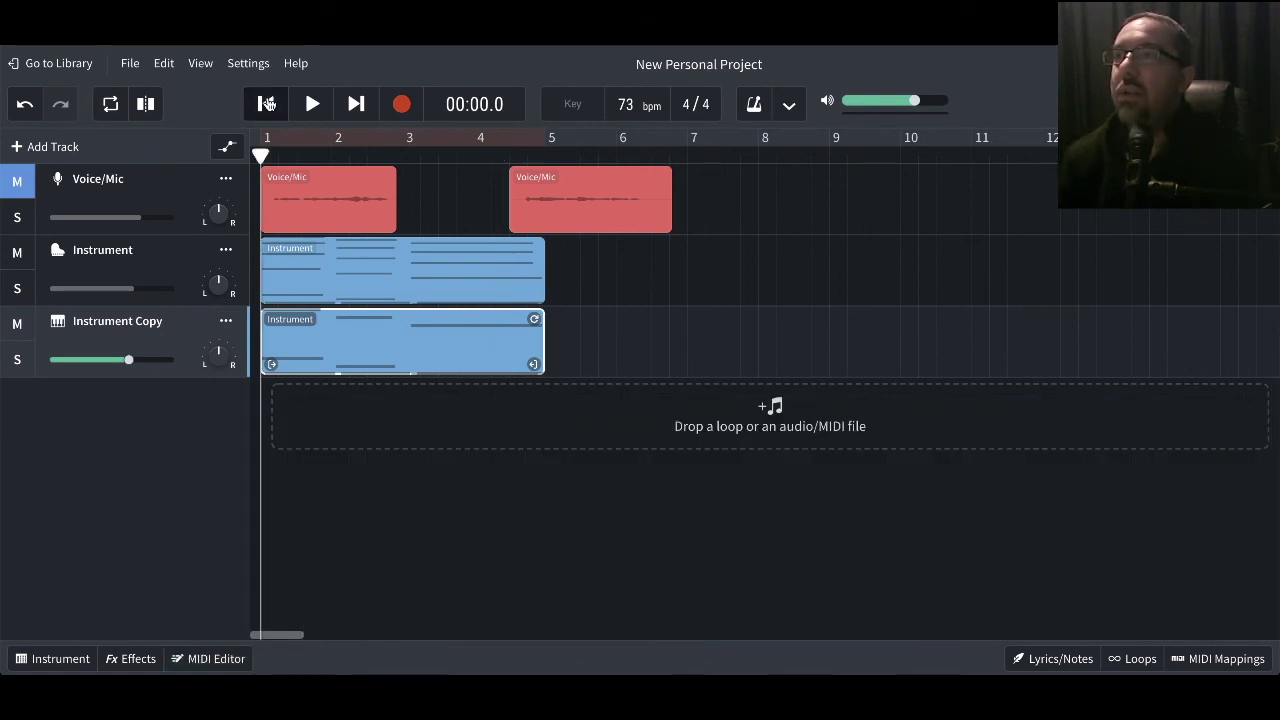
left_click(312, 104)
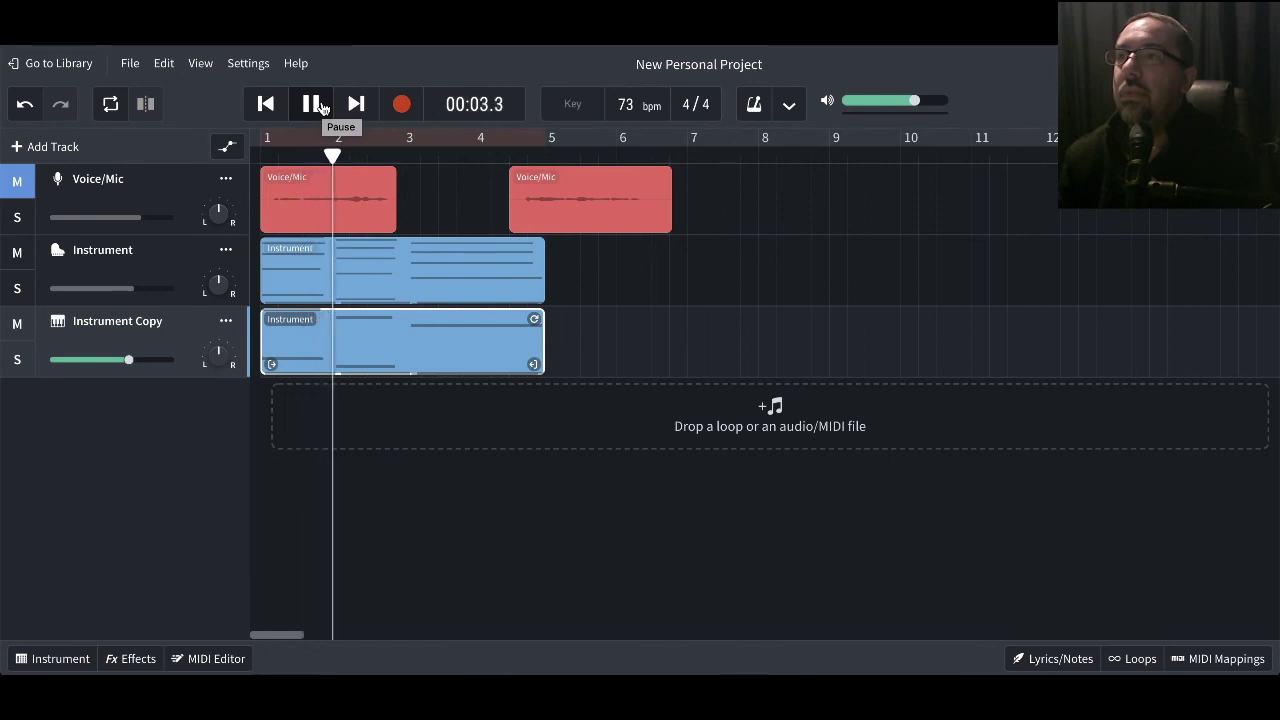
left_click(318, 105)
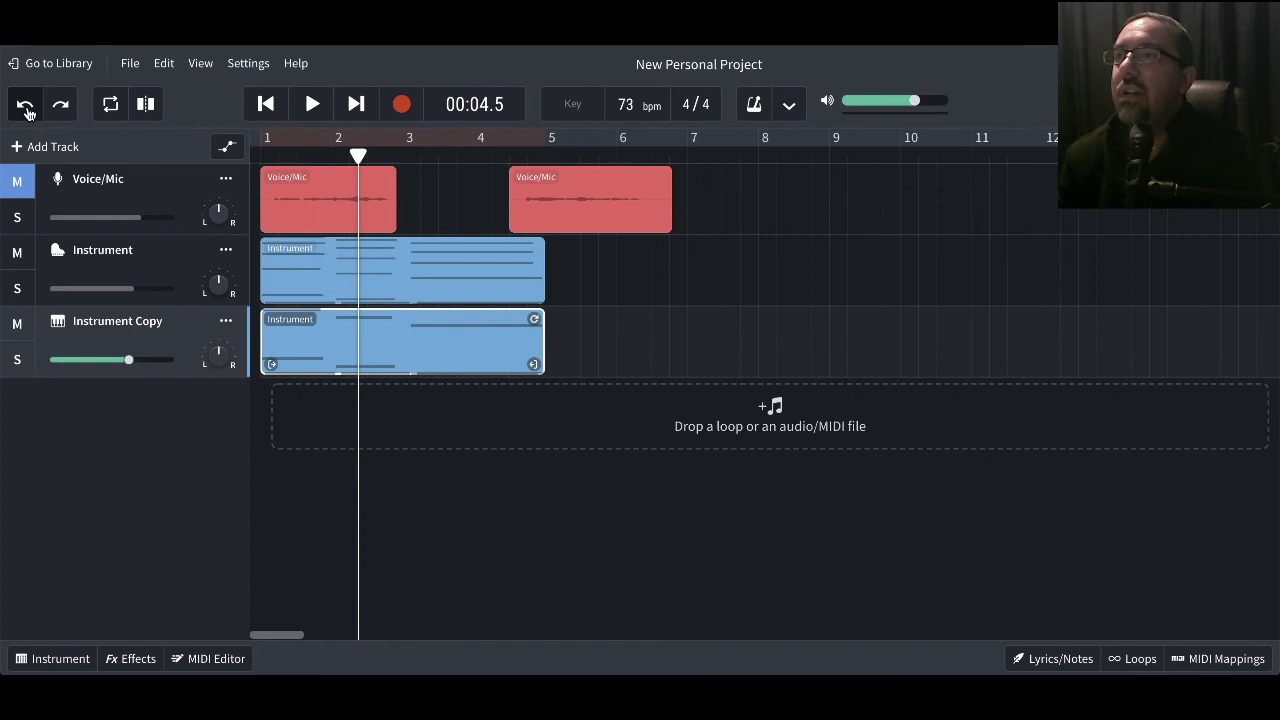
Undo the Instrument Copy clip's transposition and listen to the project again from the start.
left_click(266, 104)
left_click(310, 105)
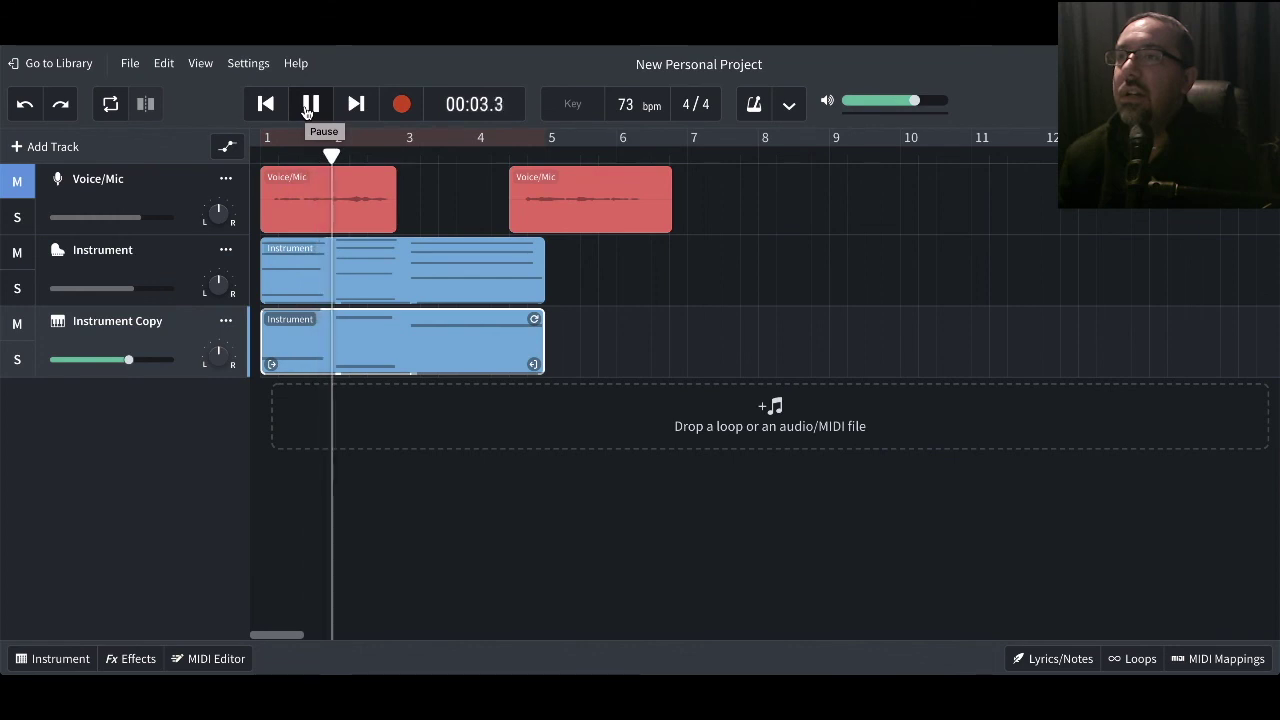
left_click(309, 106)
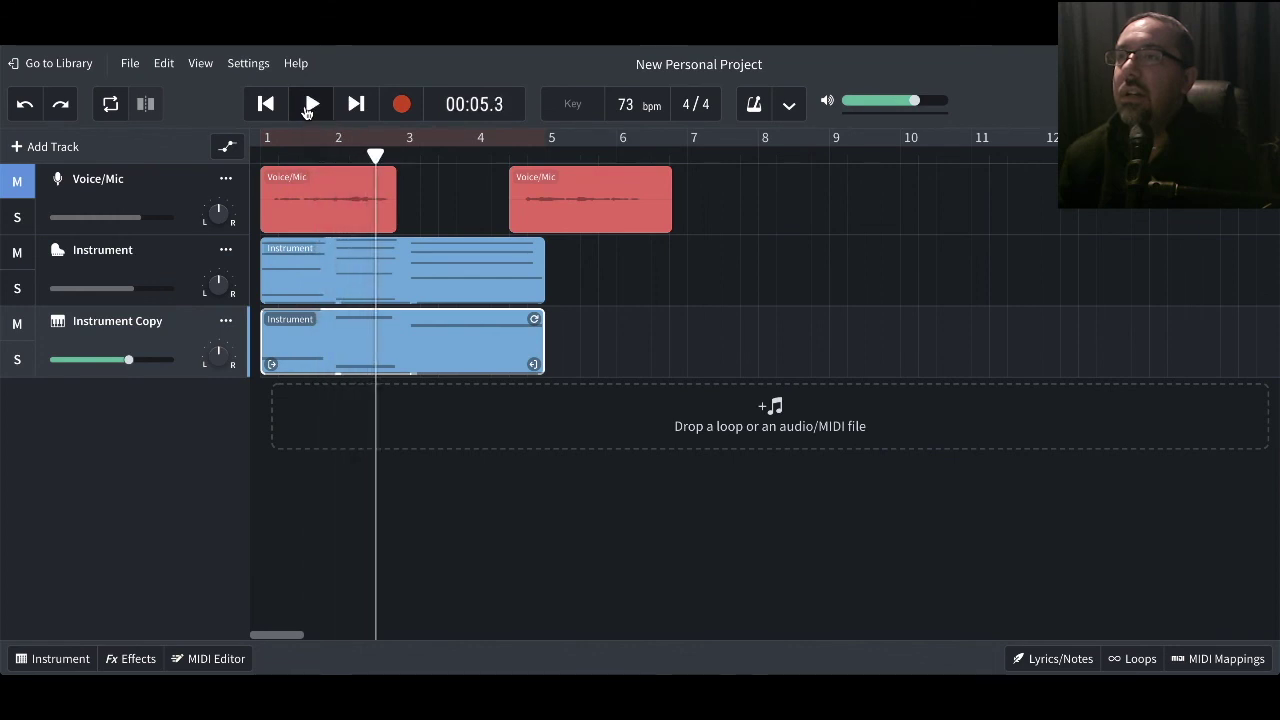
Transpose all notes of the original Instrument clip down one semitone in the MIDI editor.
left_click(303, 273)
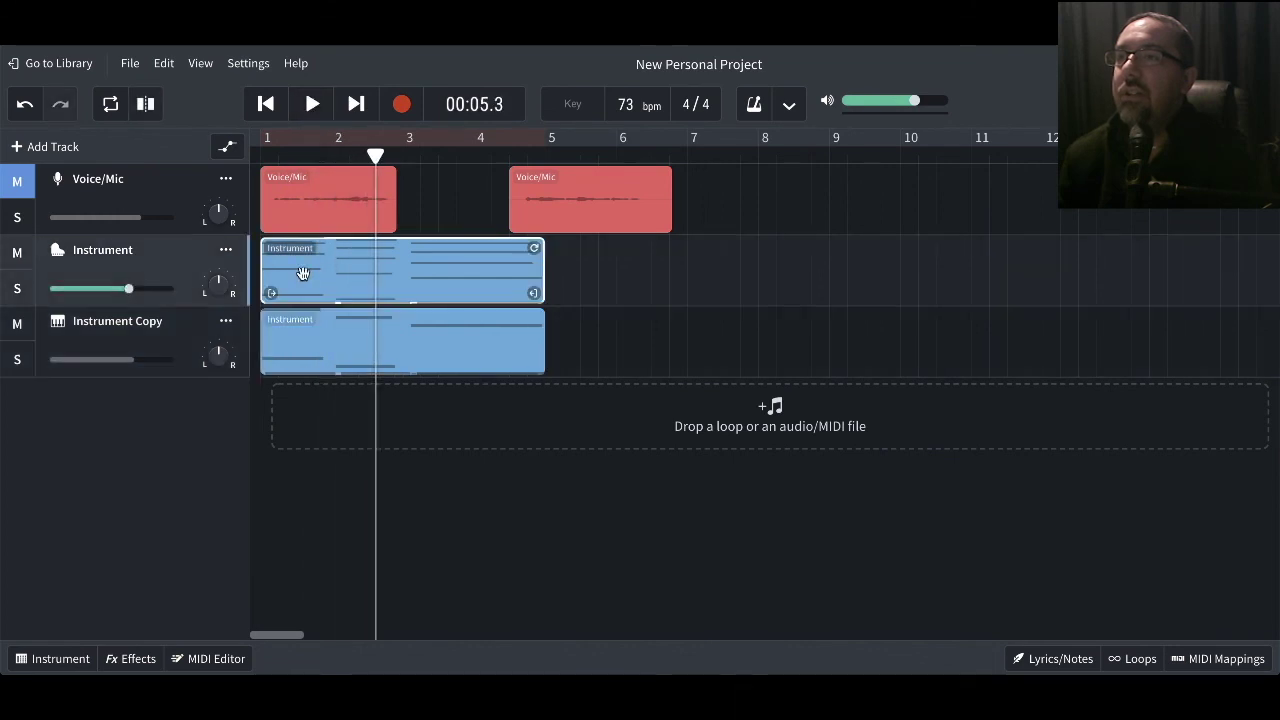
left_click(206, 662)
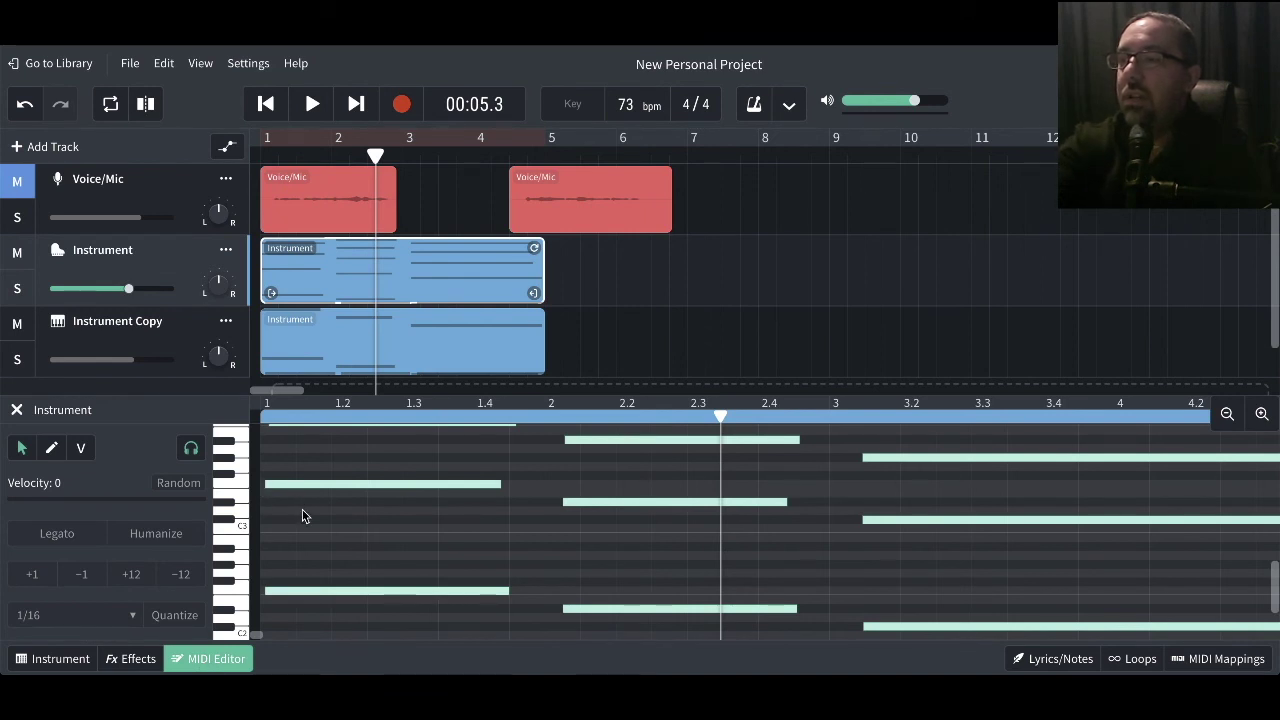
key("ctrl+a")
left_click(84, 576)
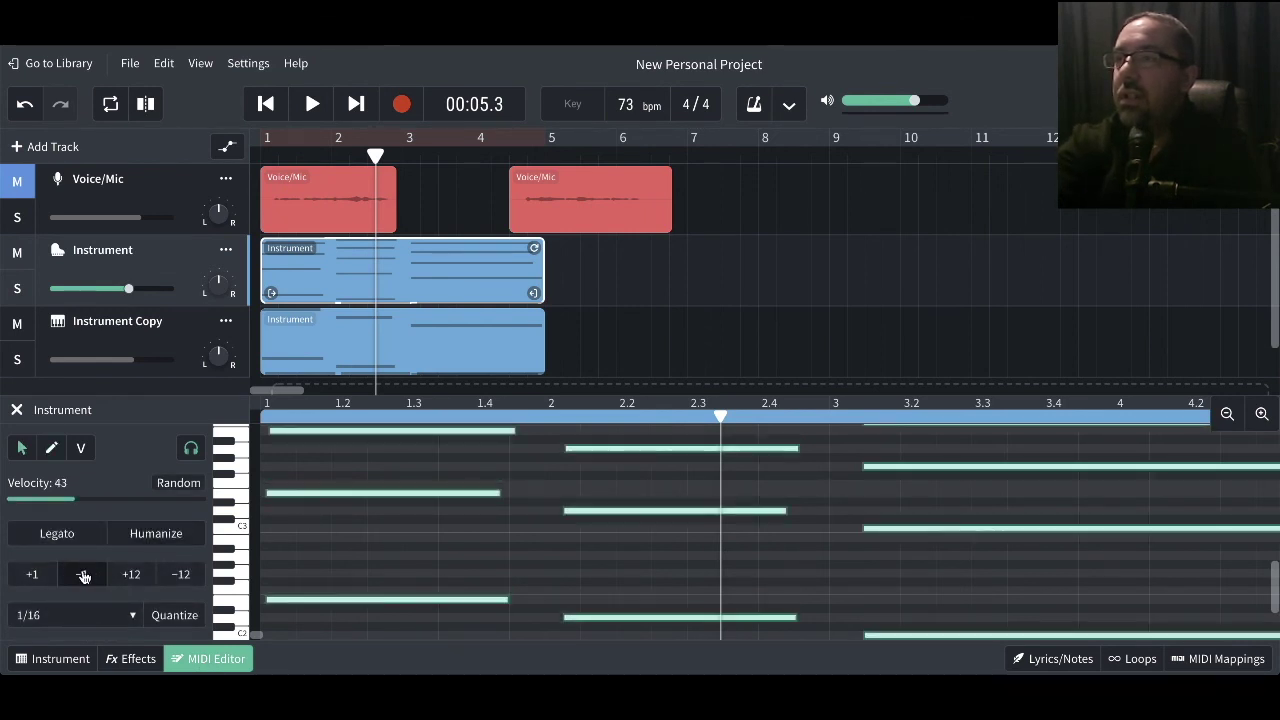
left_click(17, 411)
Transpose all notes of the Instrument Copy clip down one semitone to match the piano clip.
left_click(322, 348)
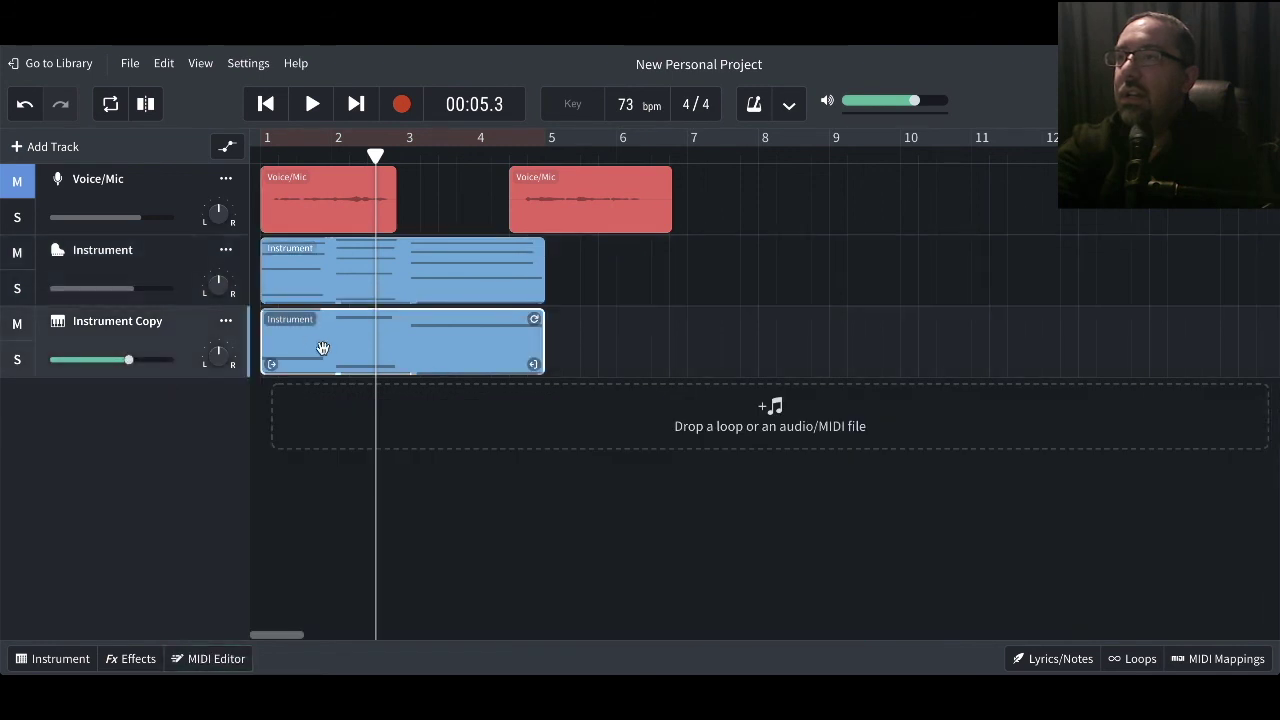
left_click(212, 656)
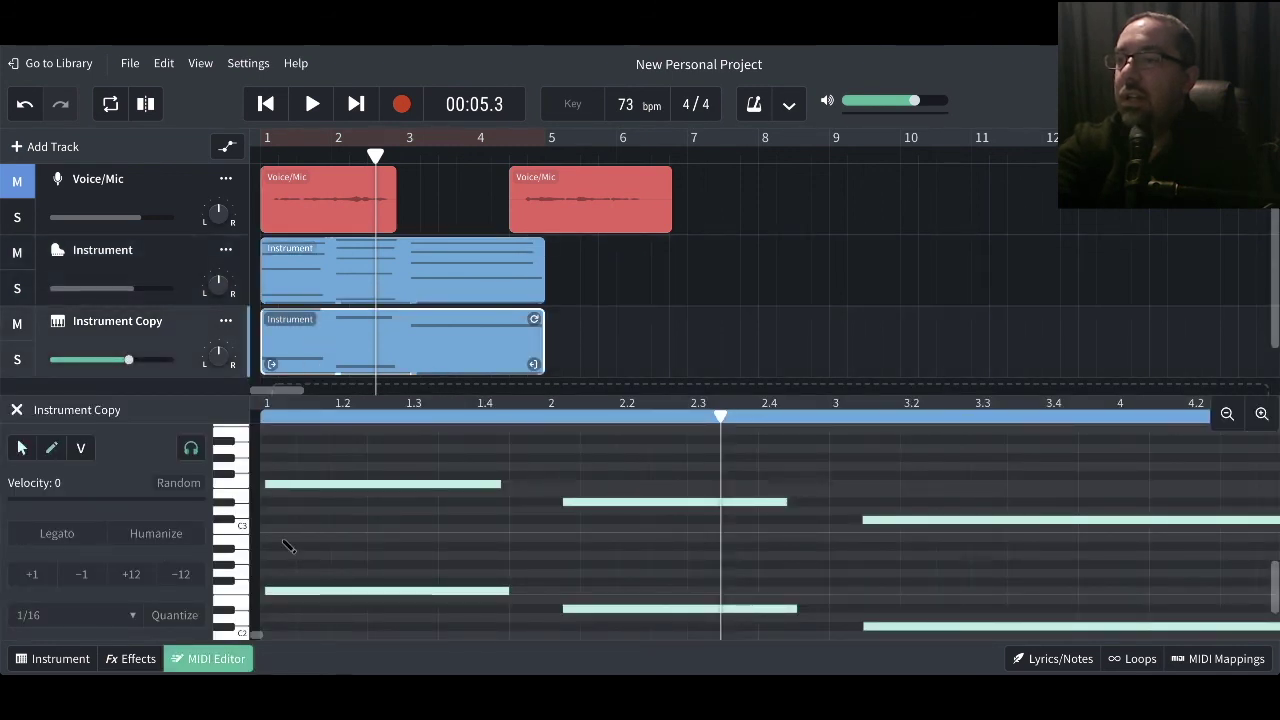
left_click(84, 574)
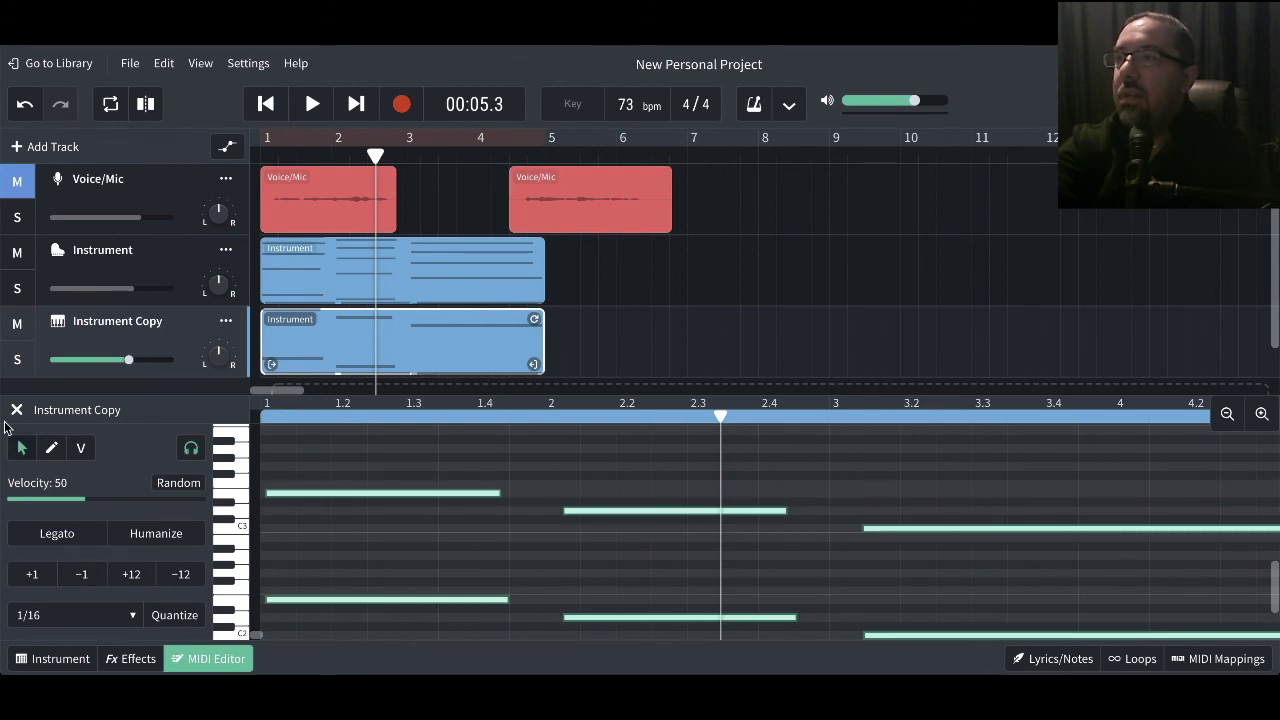
left_click(15, 411)
Play both transposed instrument tracks together from the start and pause after the clips end.
left_click(266, 104)
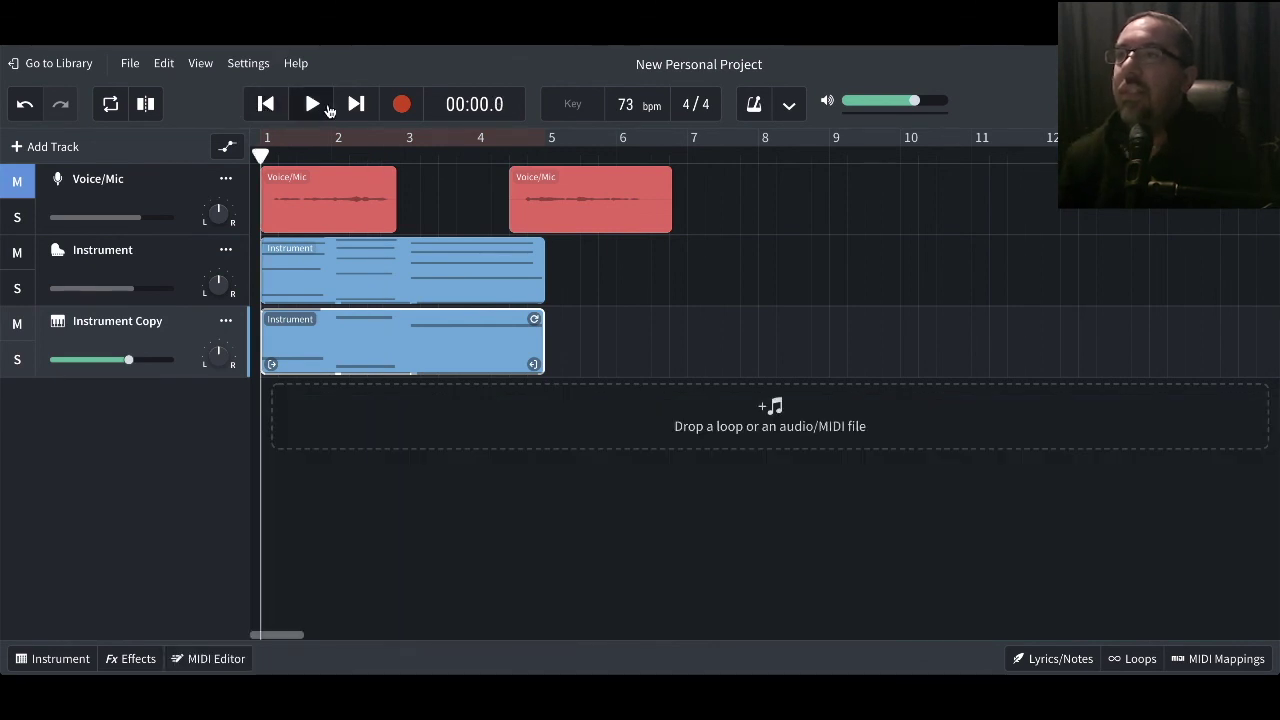
left_click(314, 104)
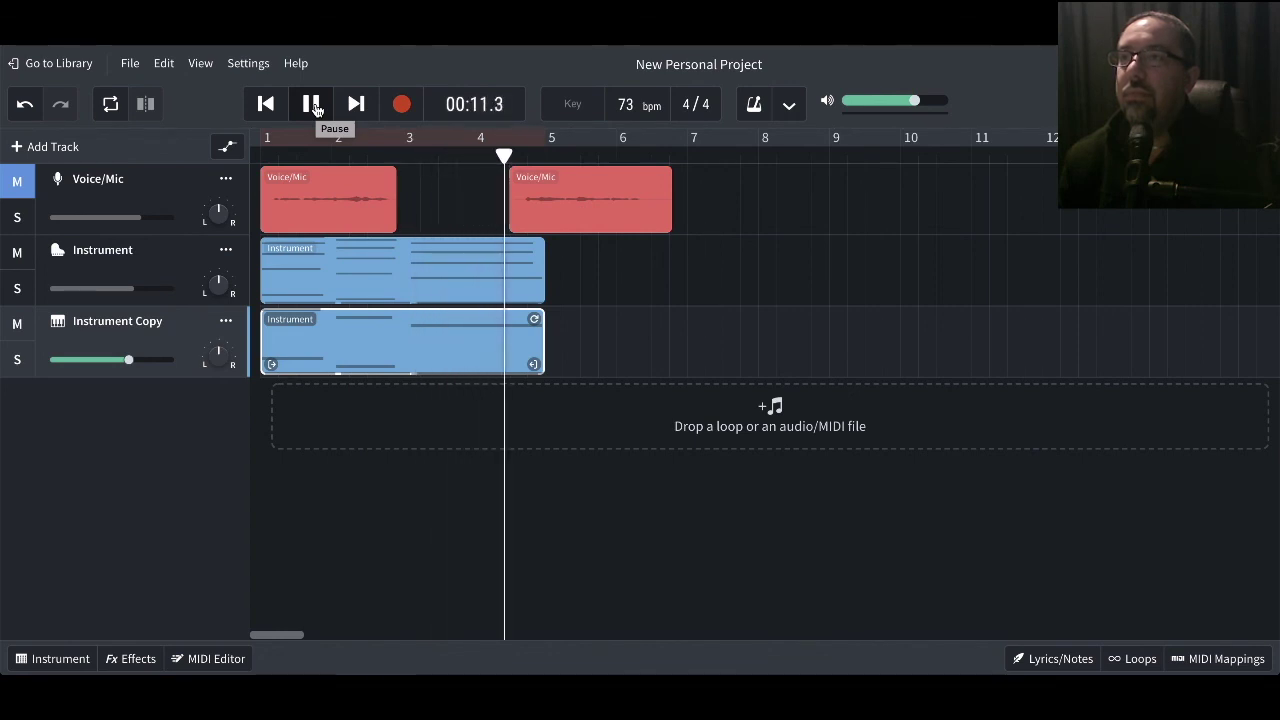
left_click(313, 106)
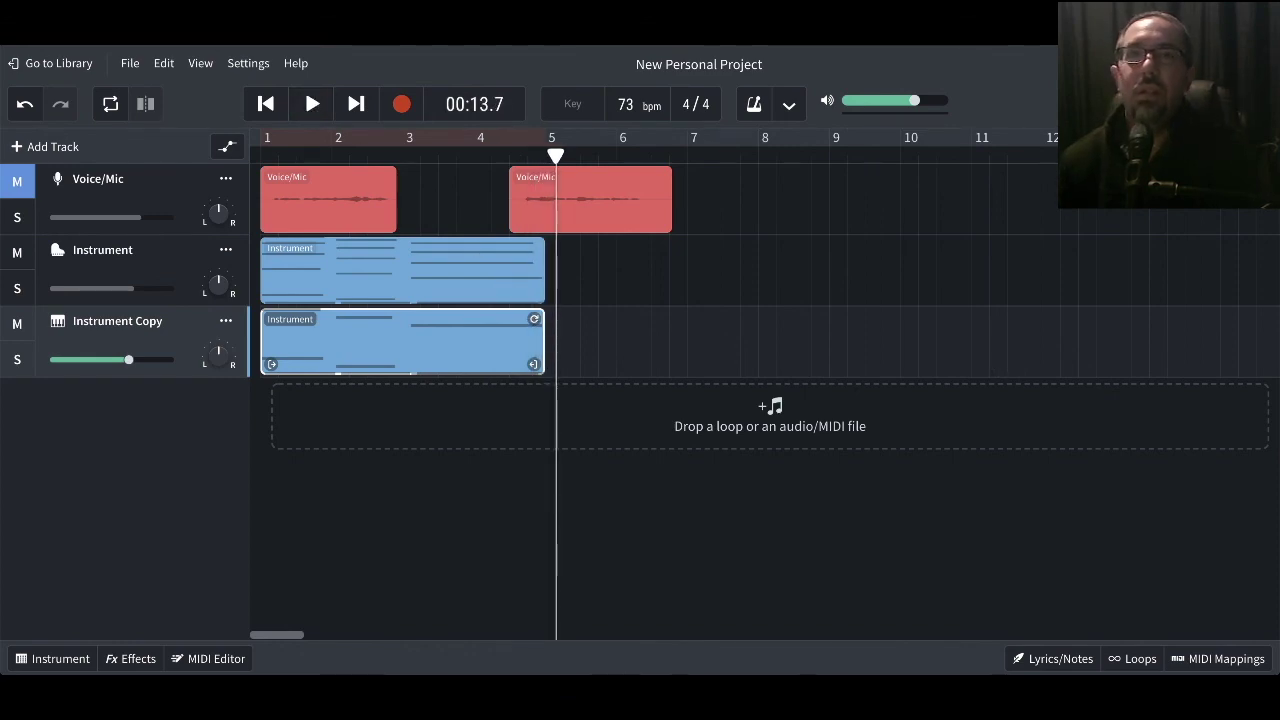